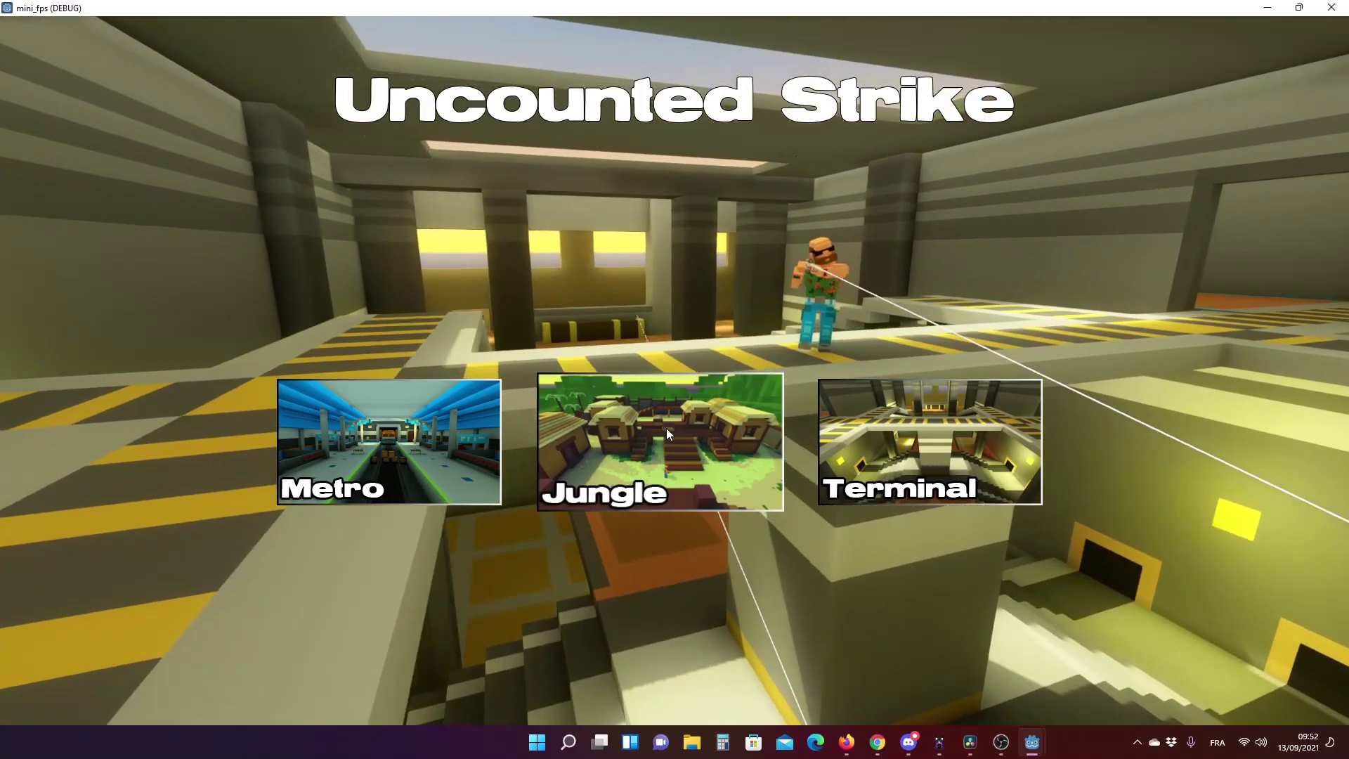
# Start the Jungle map and walk through the passage and up onto the raised walkway.
pyautogui.click(665, 427)
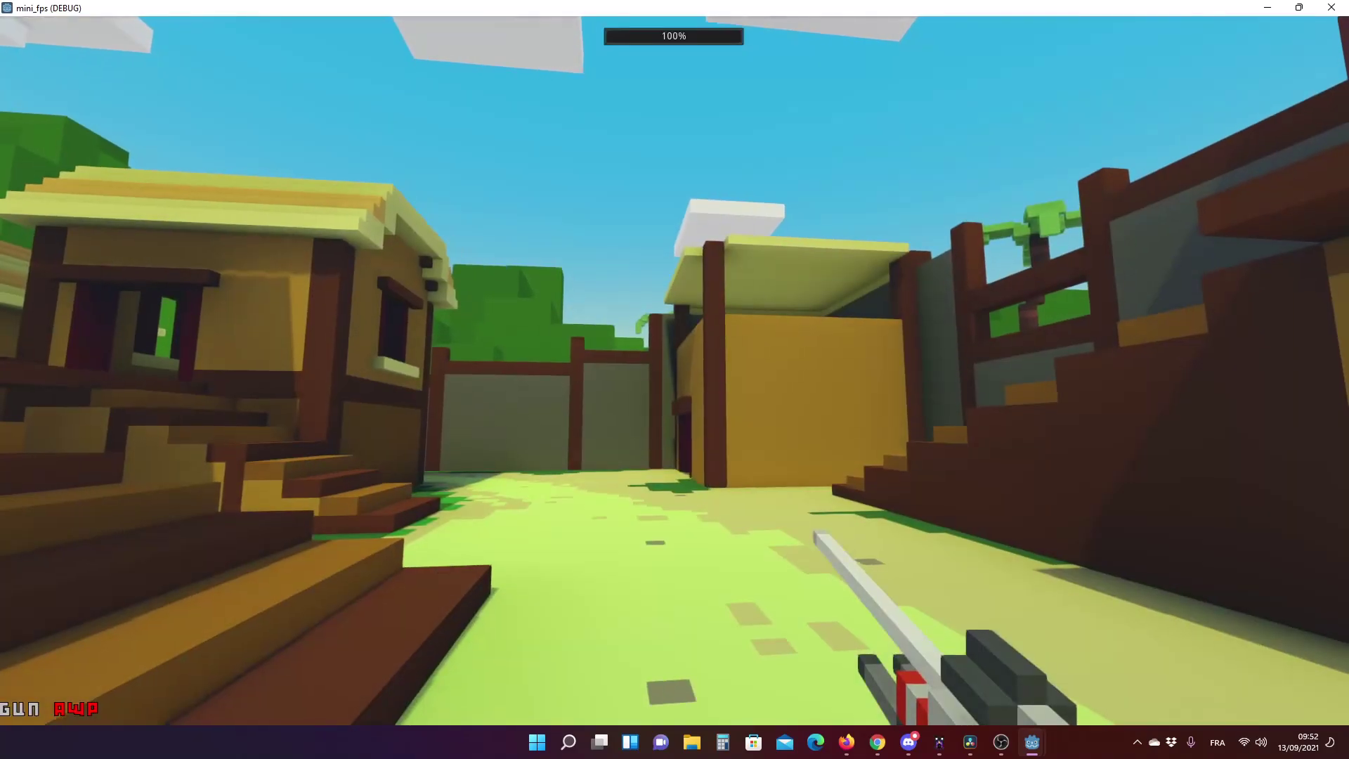
pyautogui.press('s')
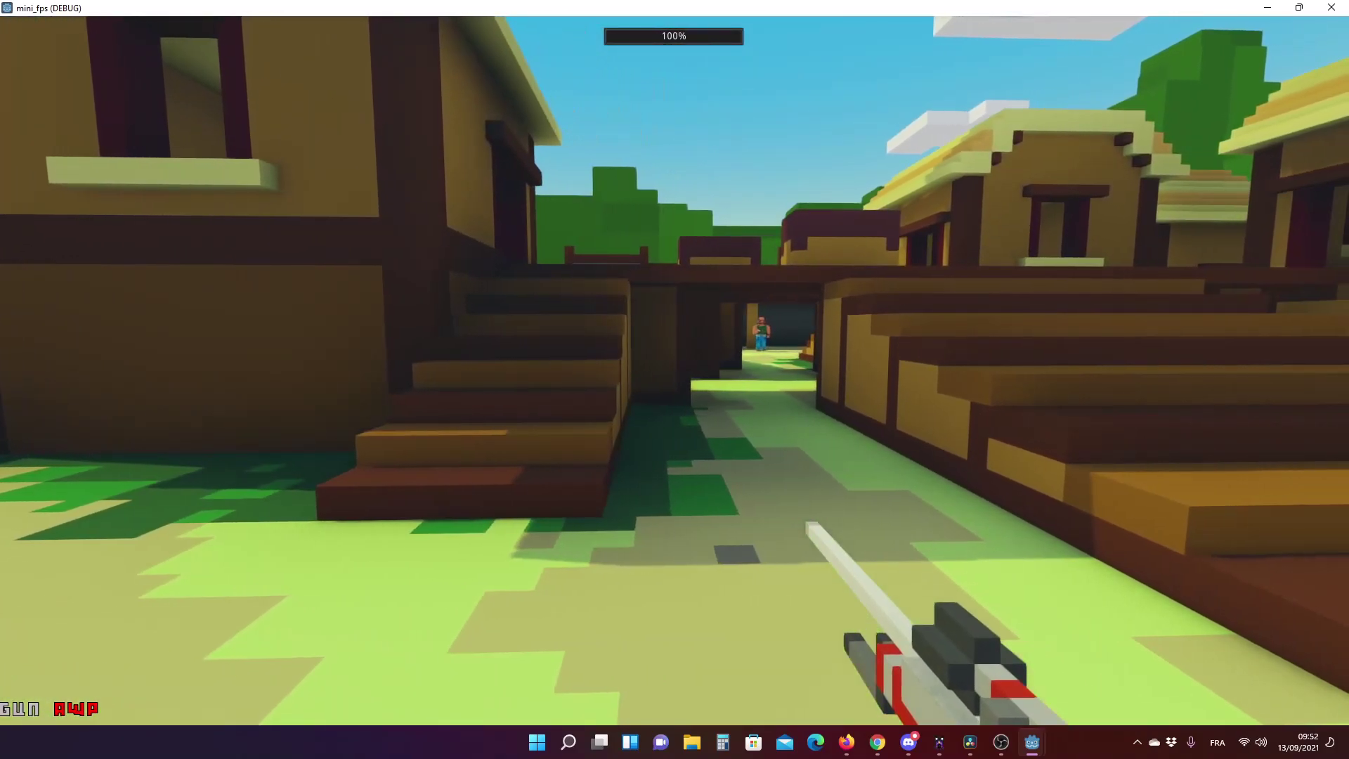
pyautogui.press('a')
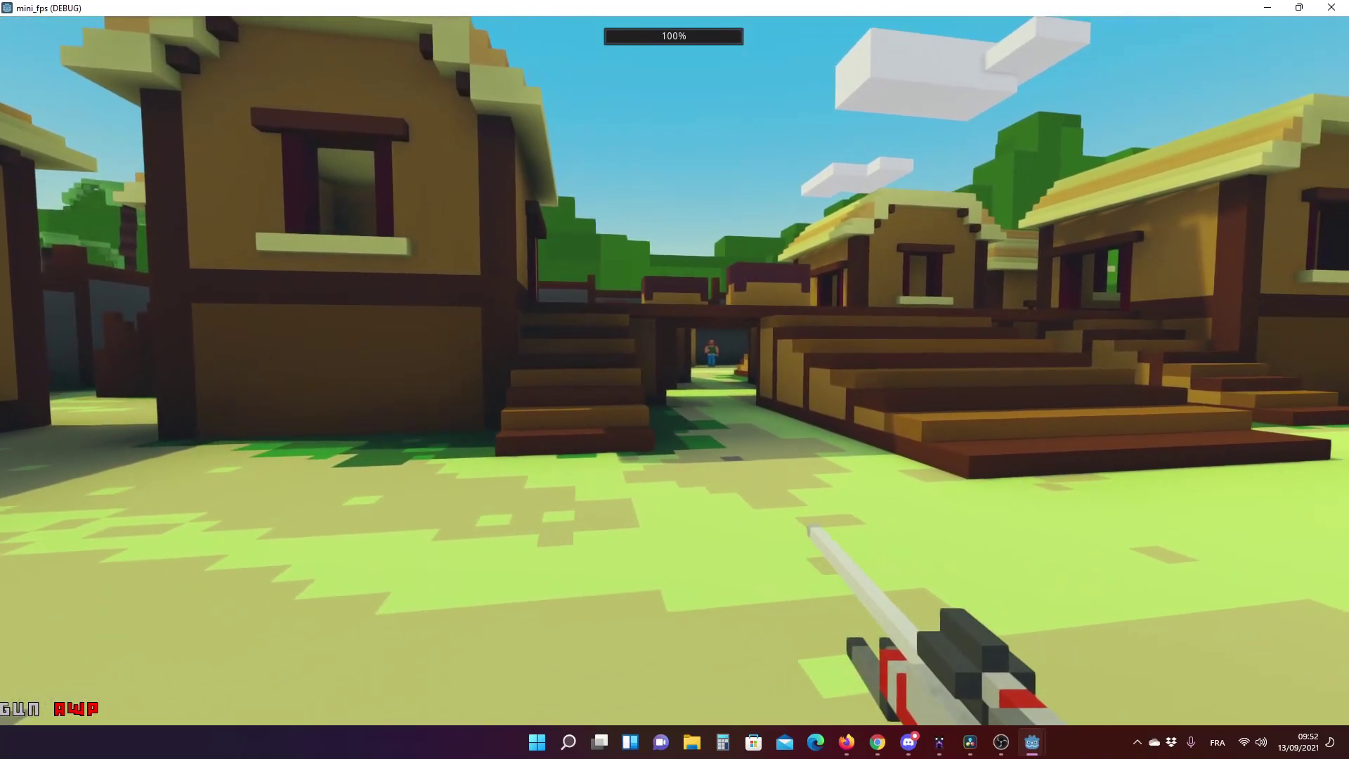
pyautogui.press('w')
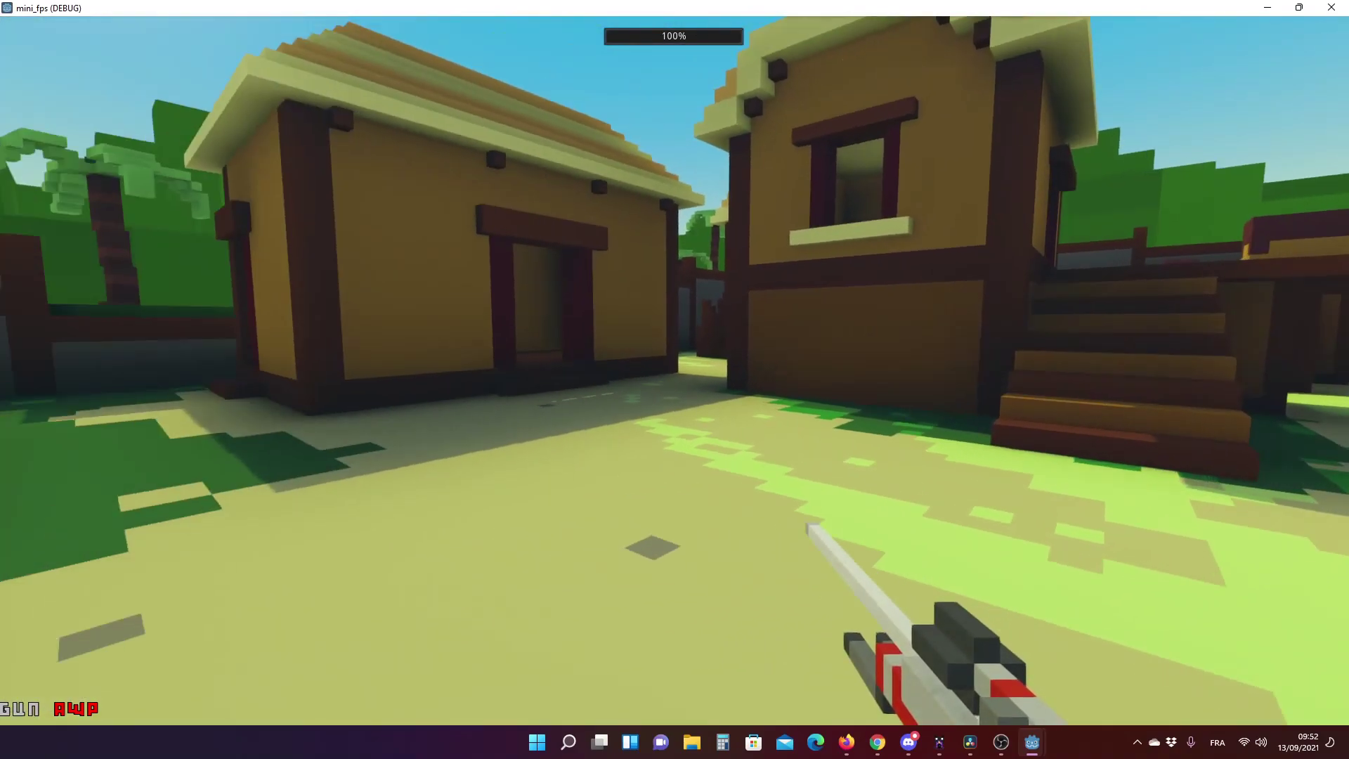
pyautogui.press('w')
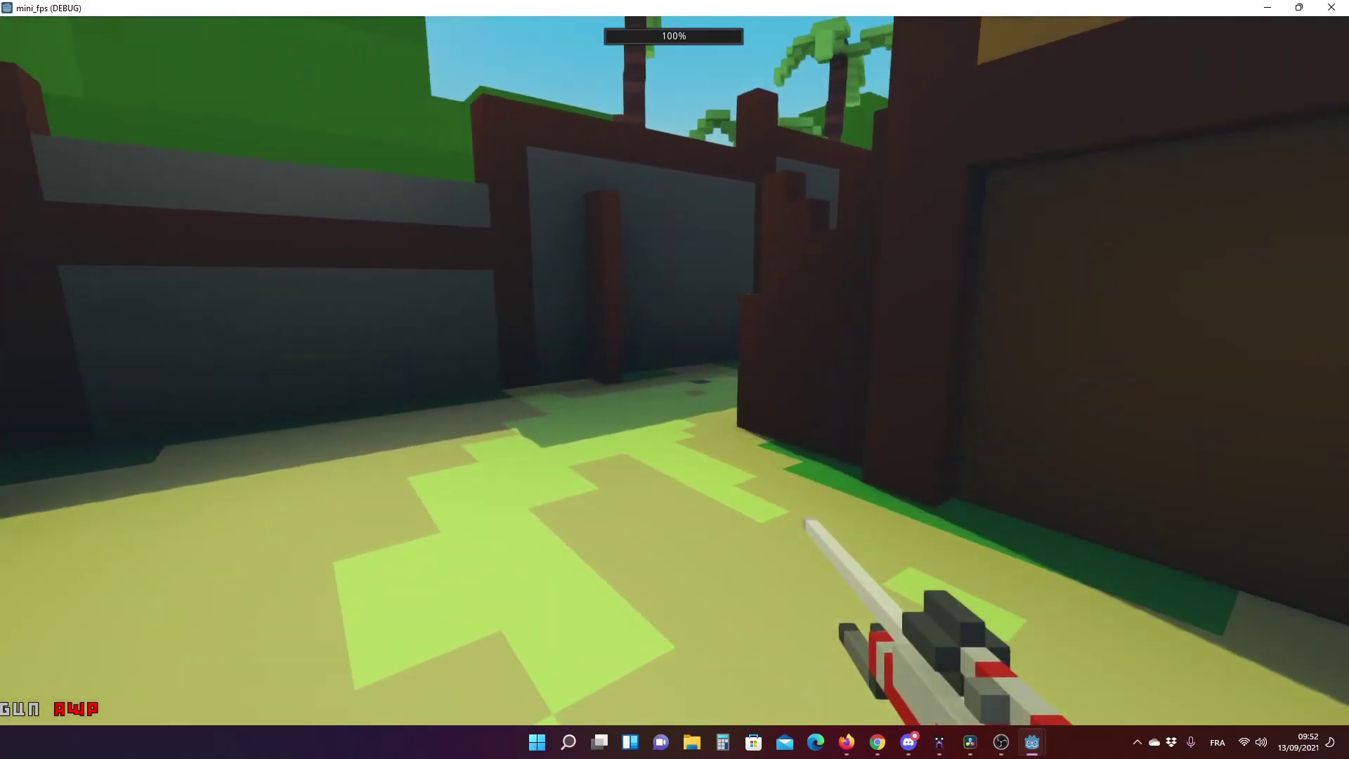
pyautogui.press('w')
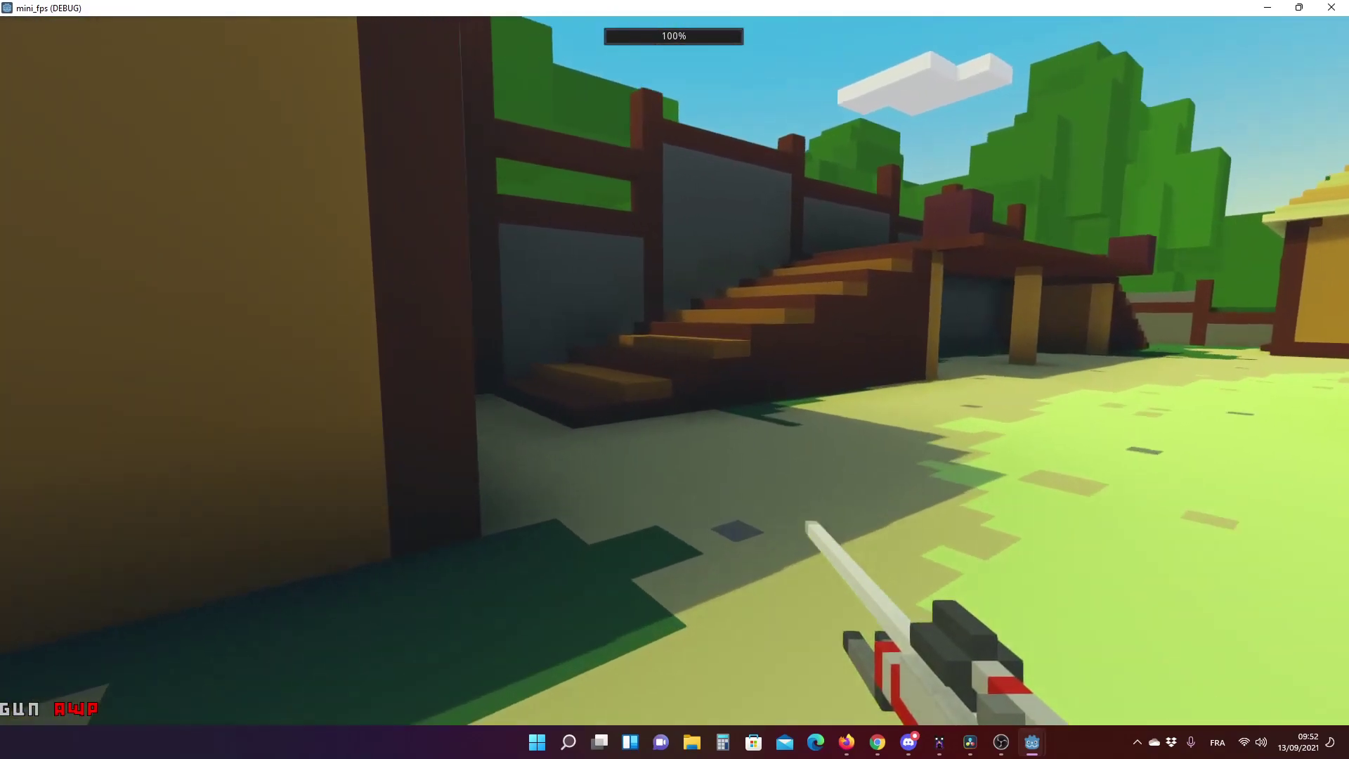
pyautogui.press('w')
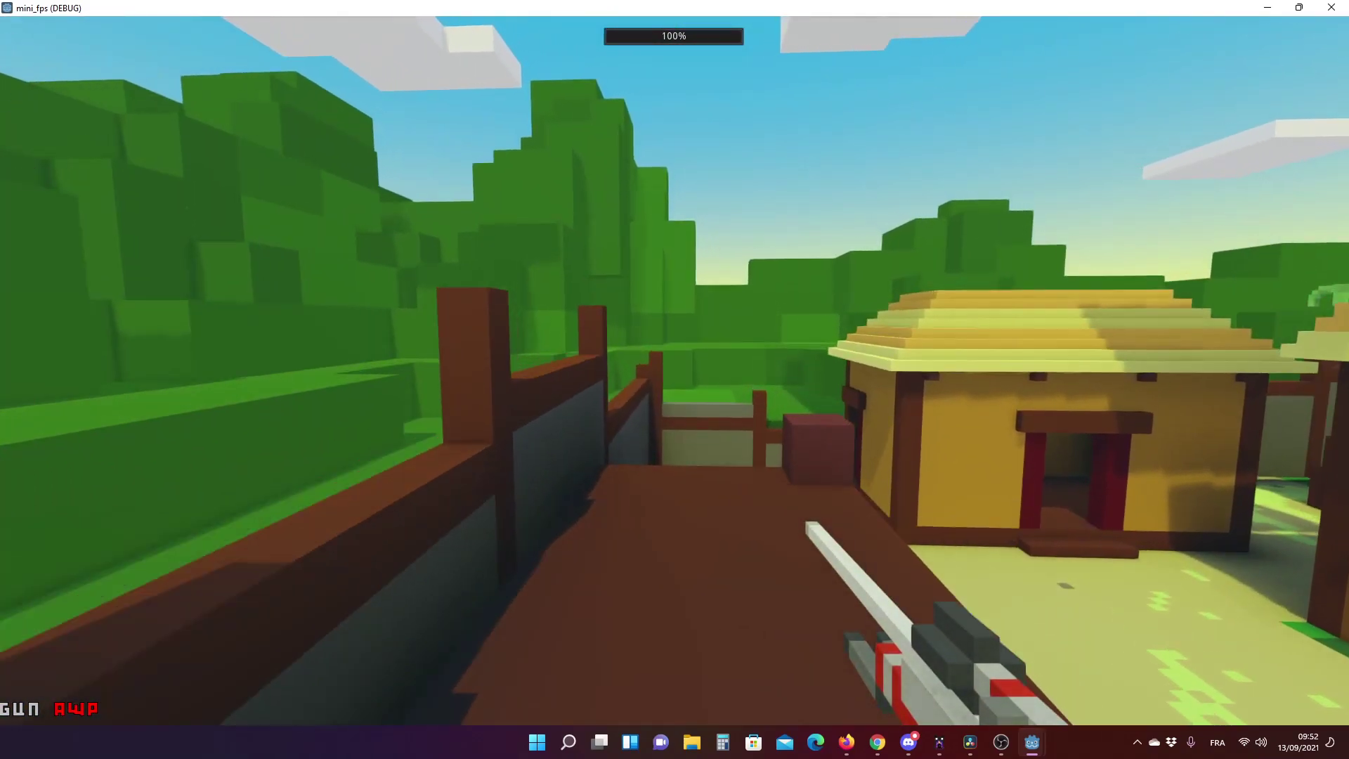
# Jump onto the yellow house roof, then go through the alley and up the wooden staircase.
pyautogui.press('space')
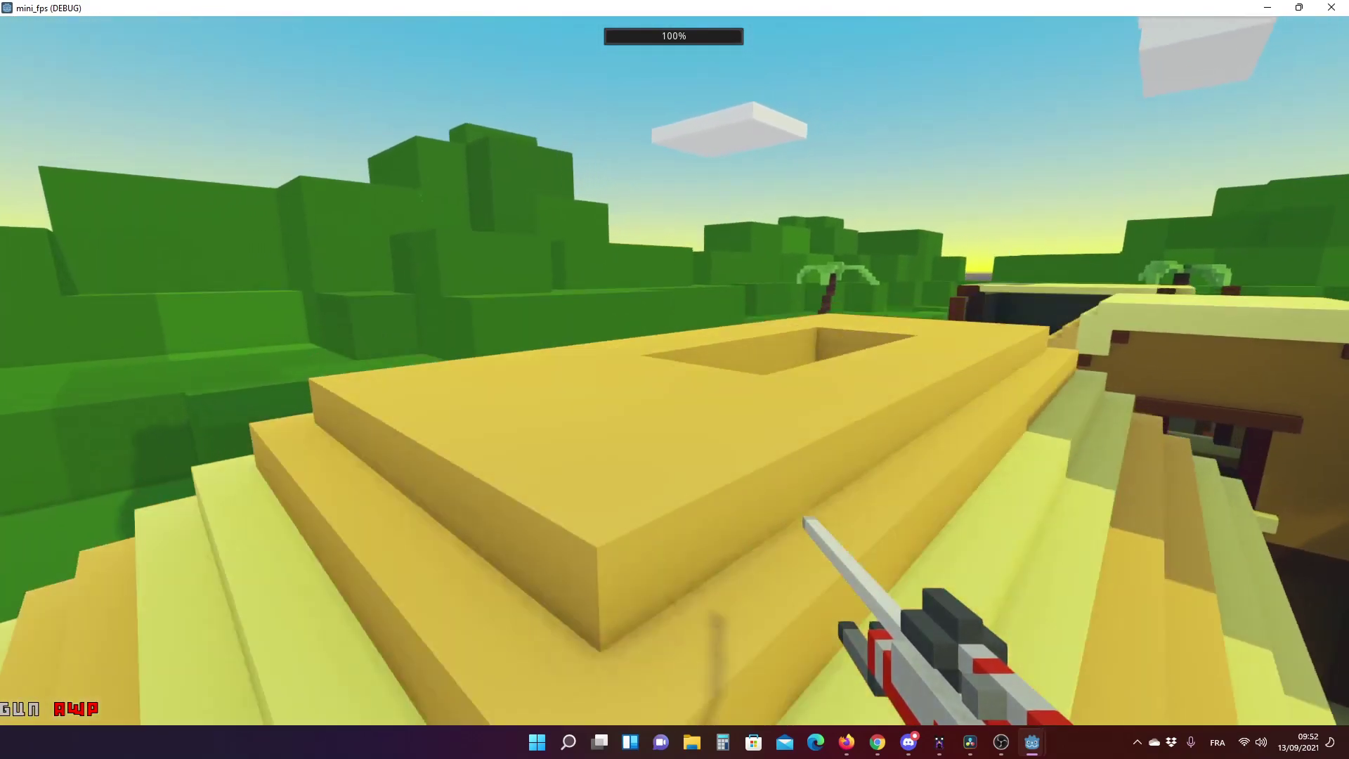
pyautogui.press('w')
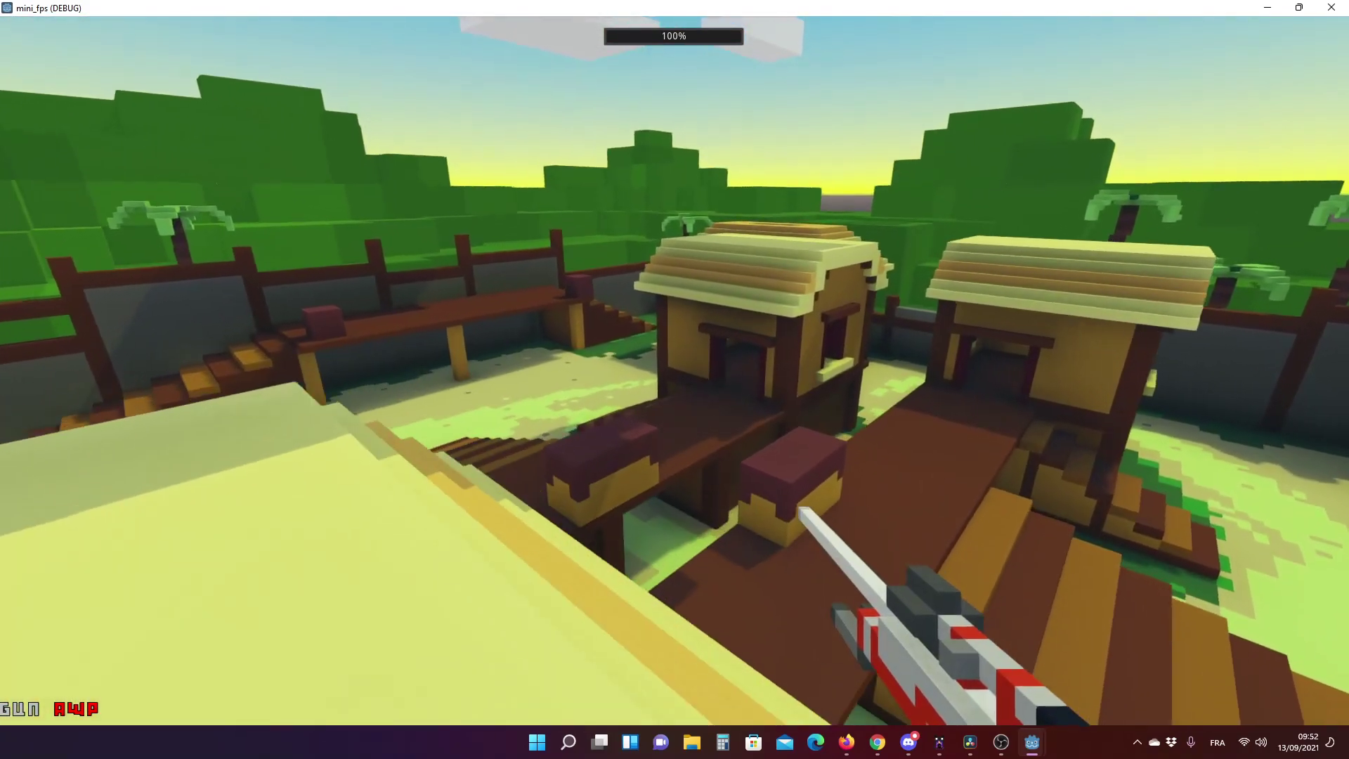
pyautogui.press('w')
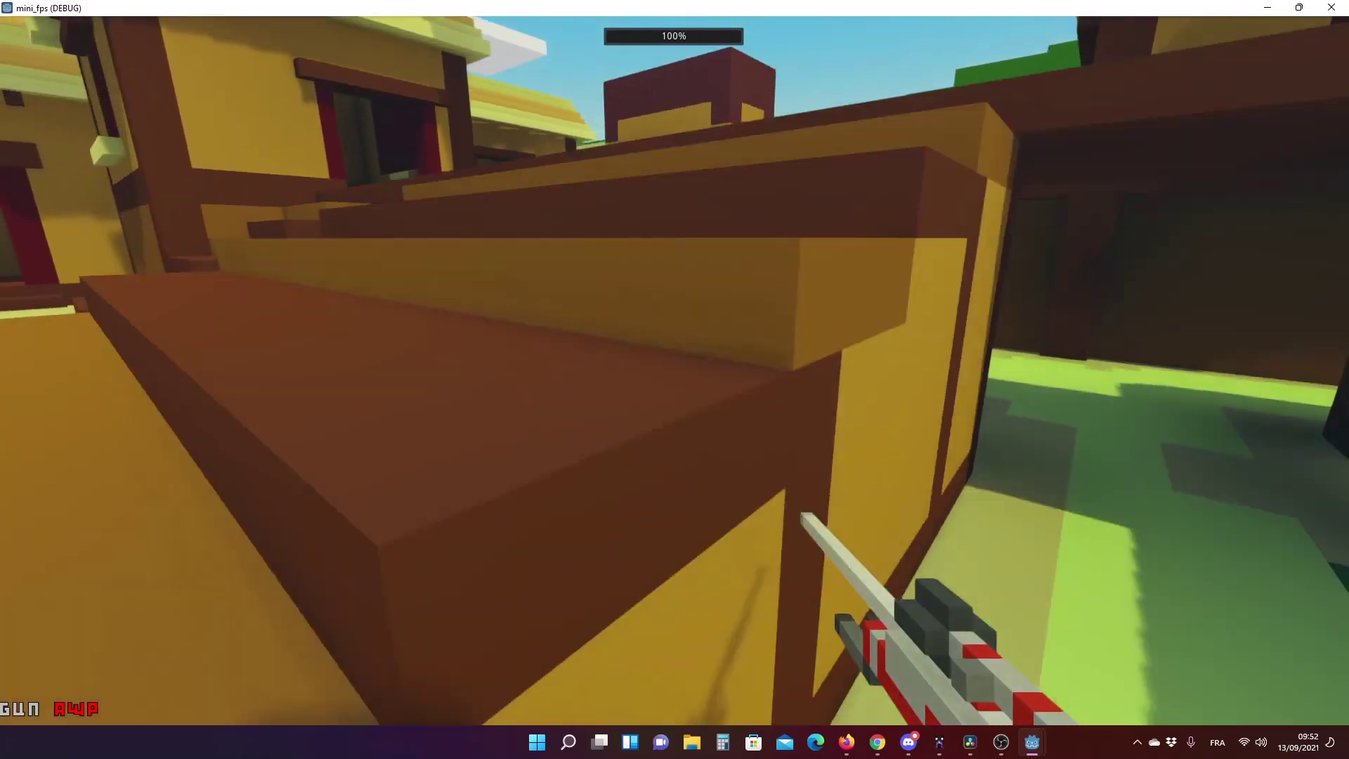
pyautogui.press('w')
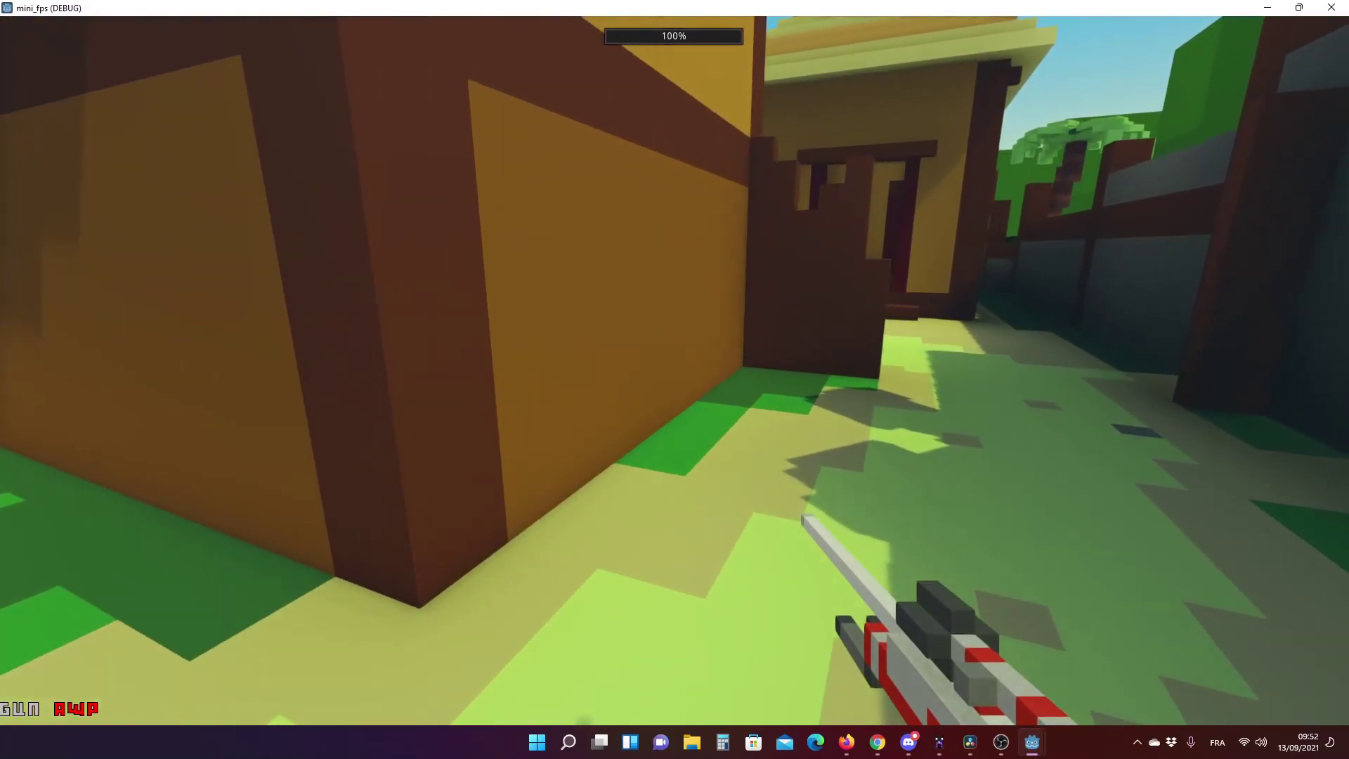
pyautogui.press('w')
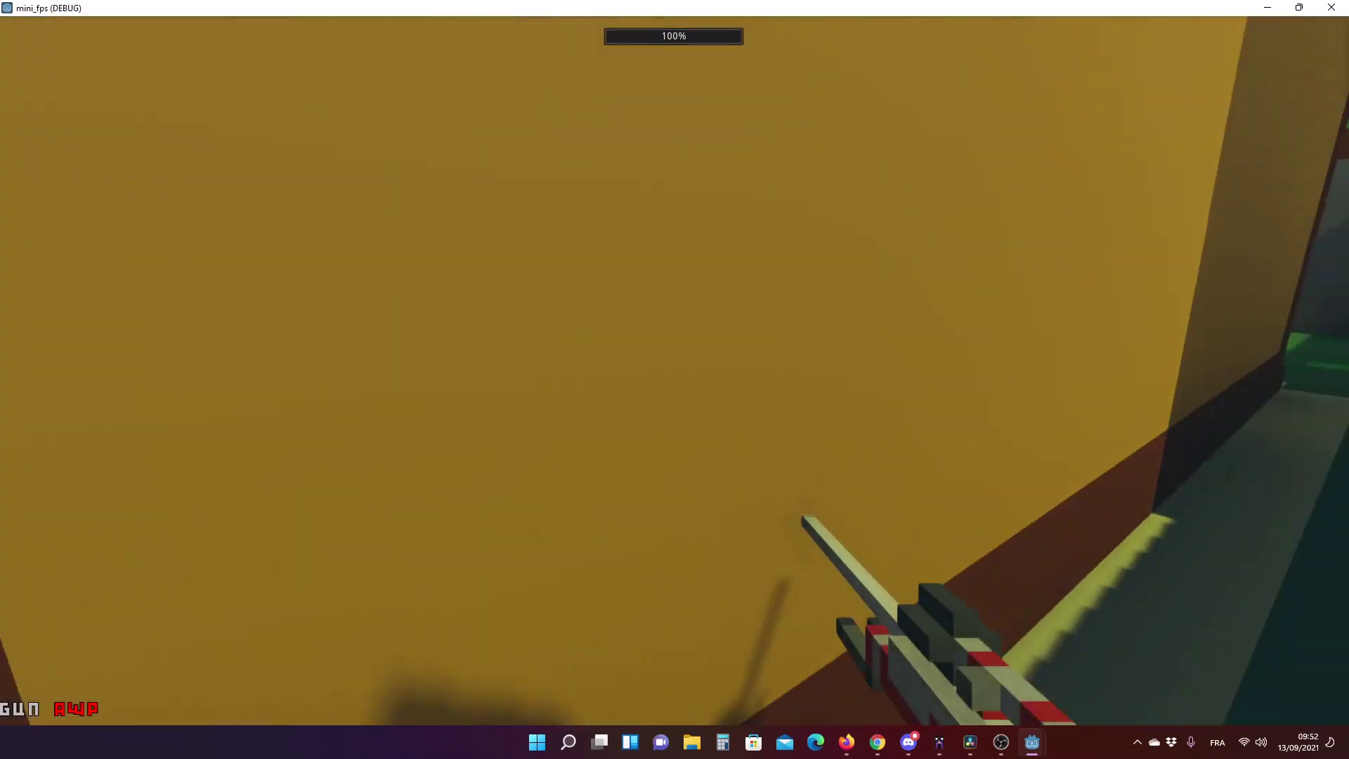
pyautogui.press('w')
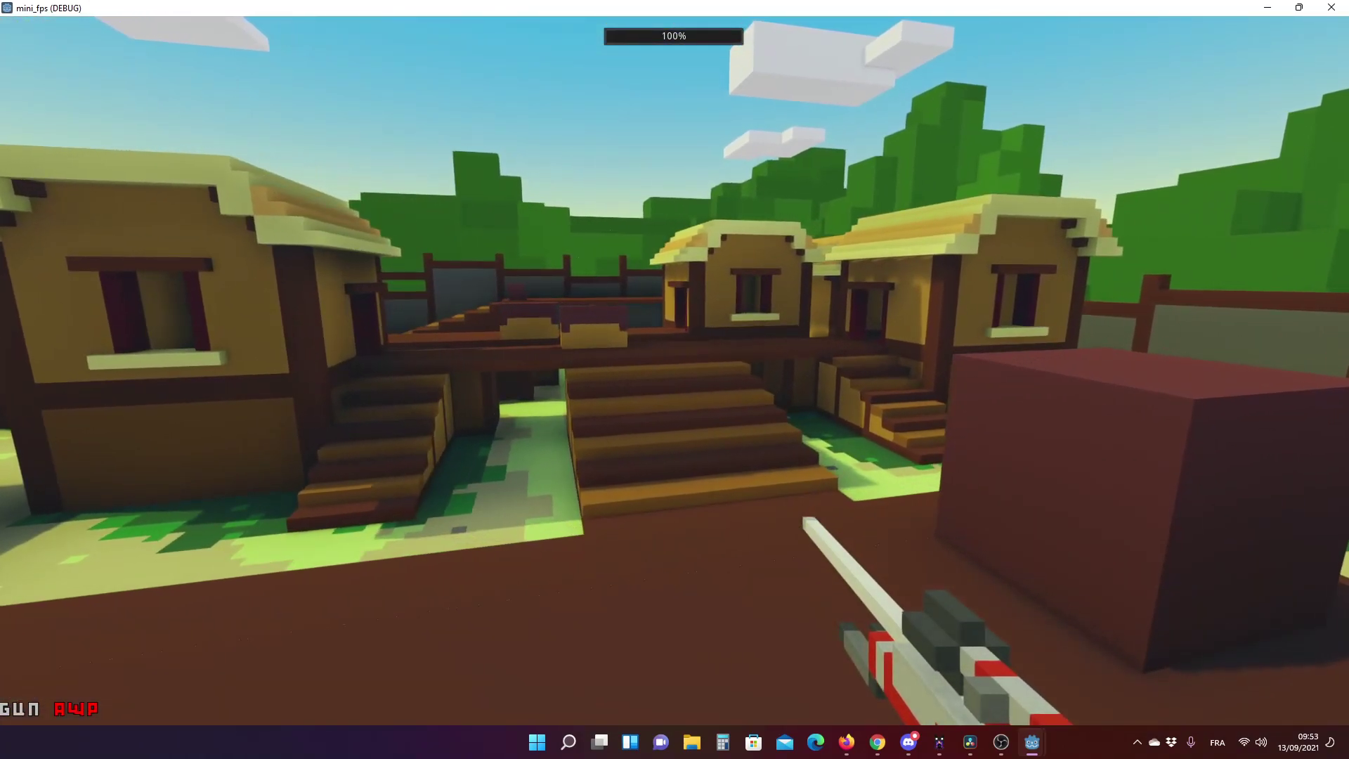
pyautogui.press('w')
pyautogui.press('w')
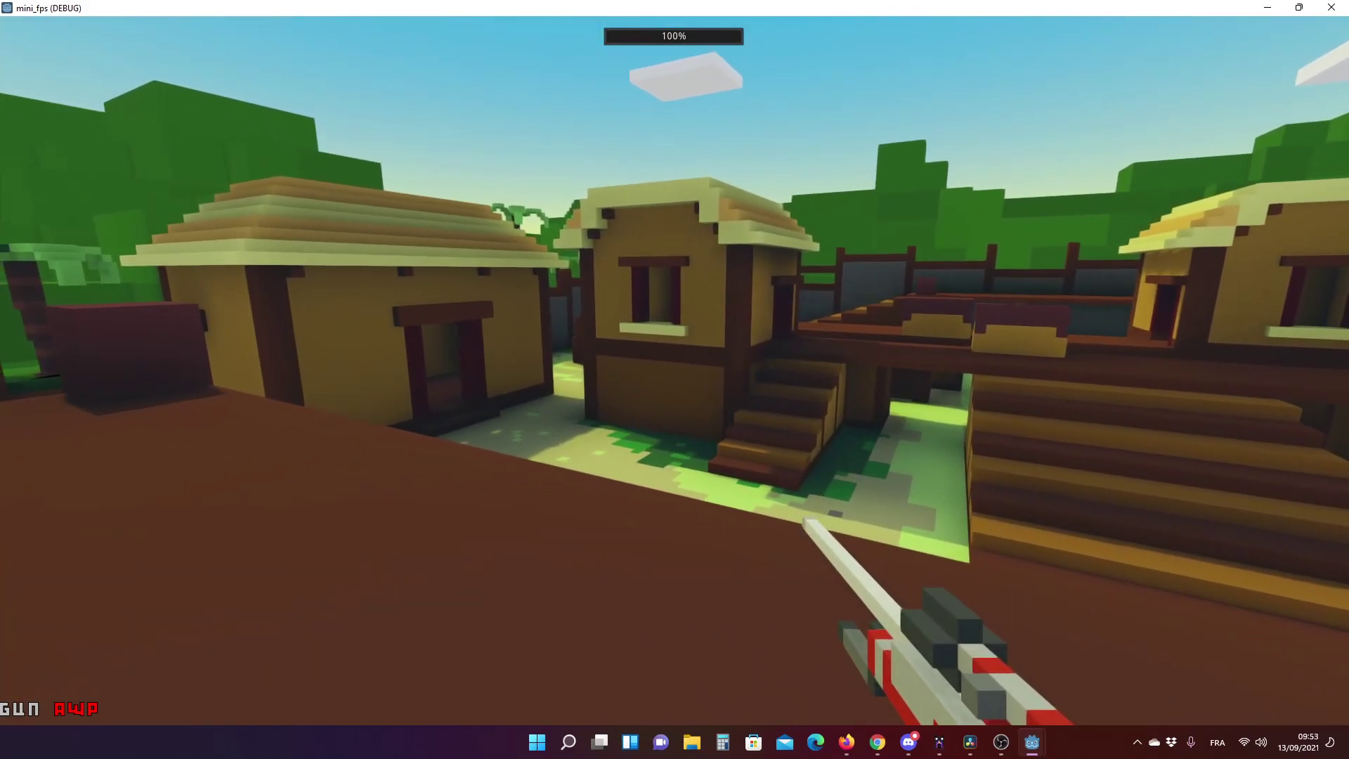
# Cross the grassy courtyard, walk down the alley and turn back to face the houses.
pyautogui.press('w')
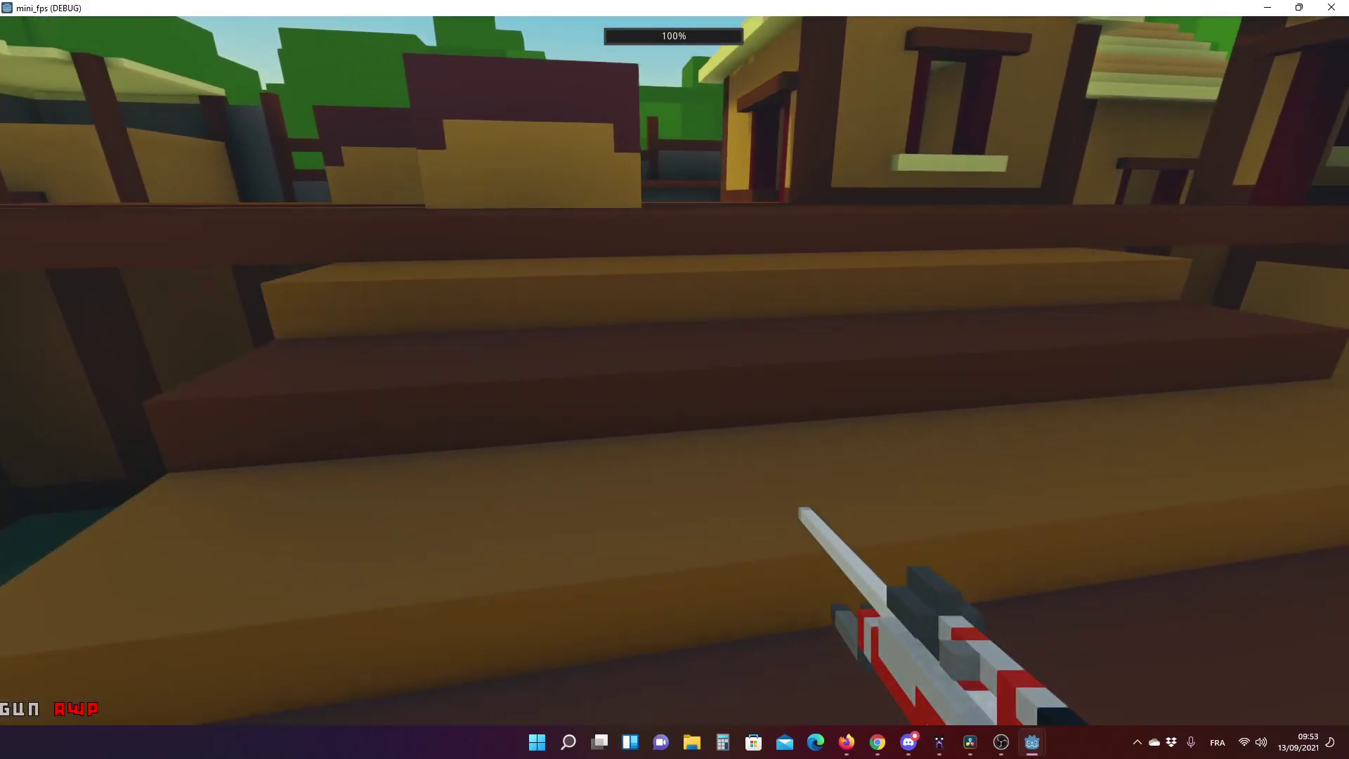
pyautogui.press('w')
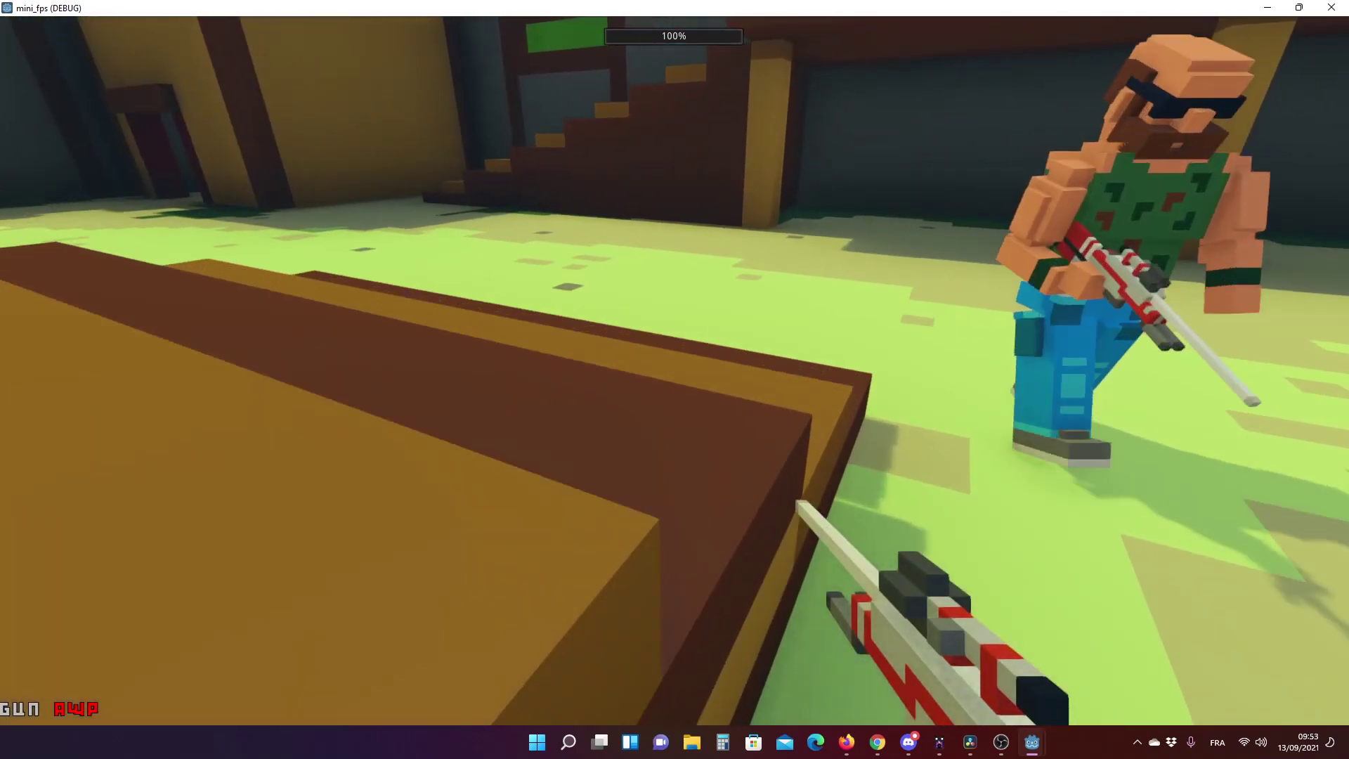
pyautogui.press('w')
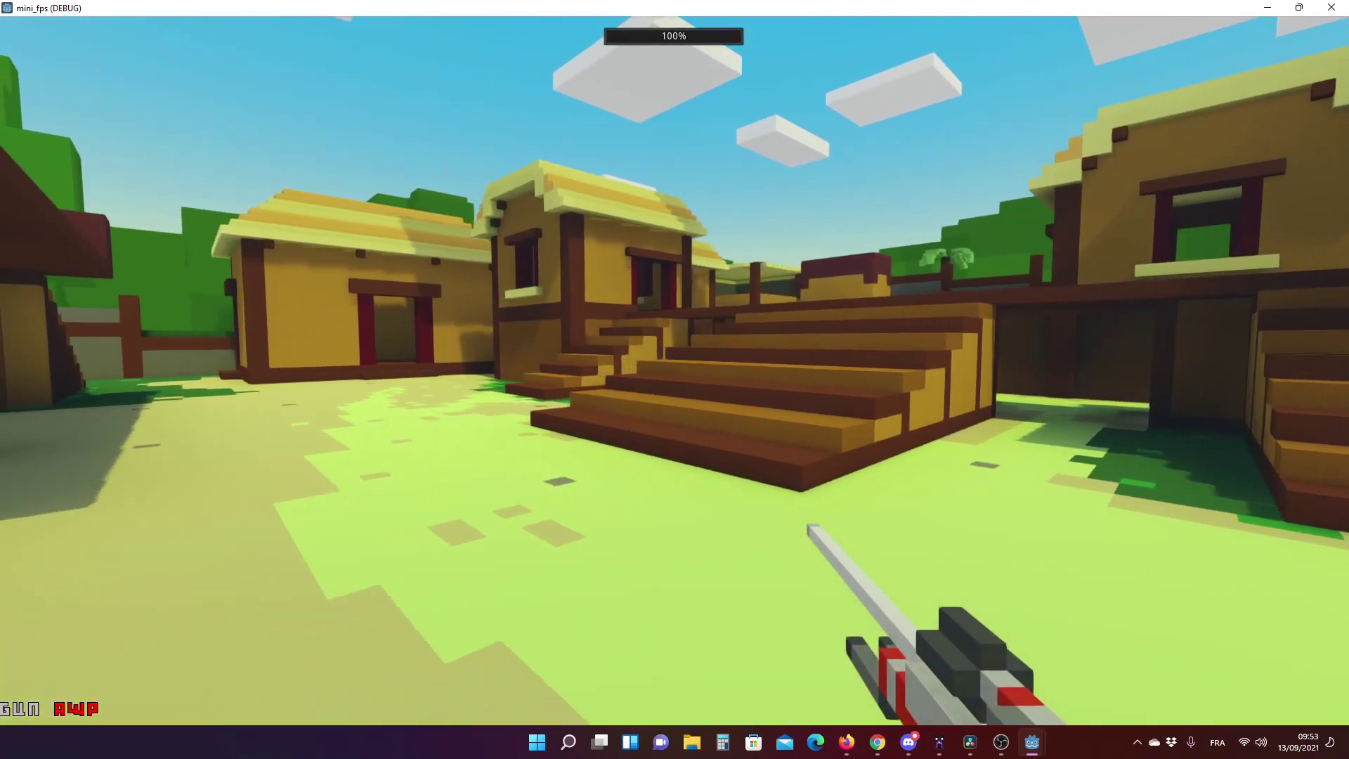
pyautogui.press('w')
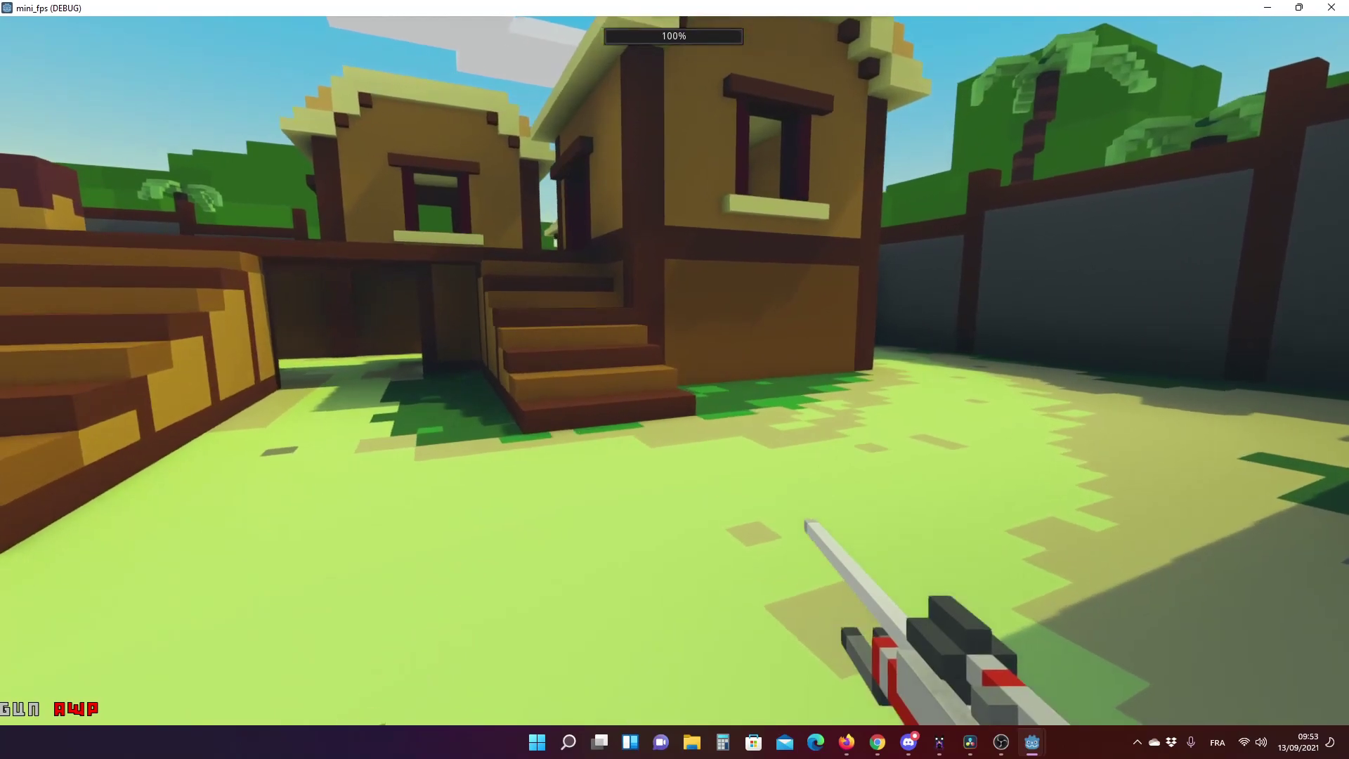
pyautogui.press('w')
pyautogui.press('w')
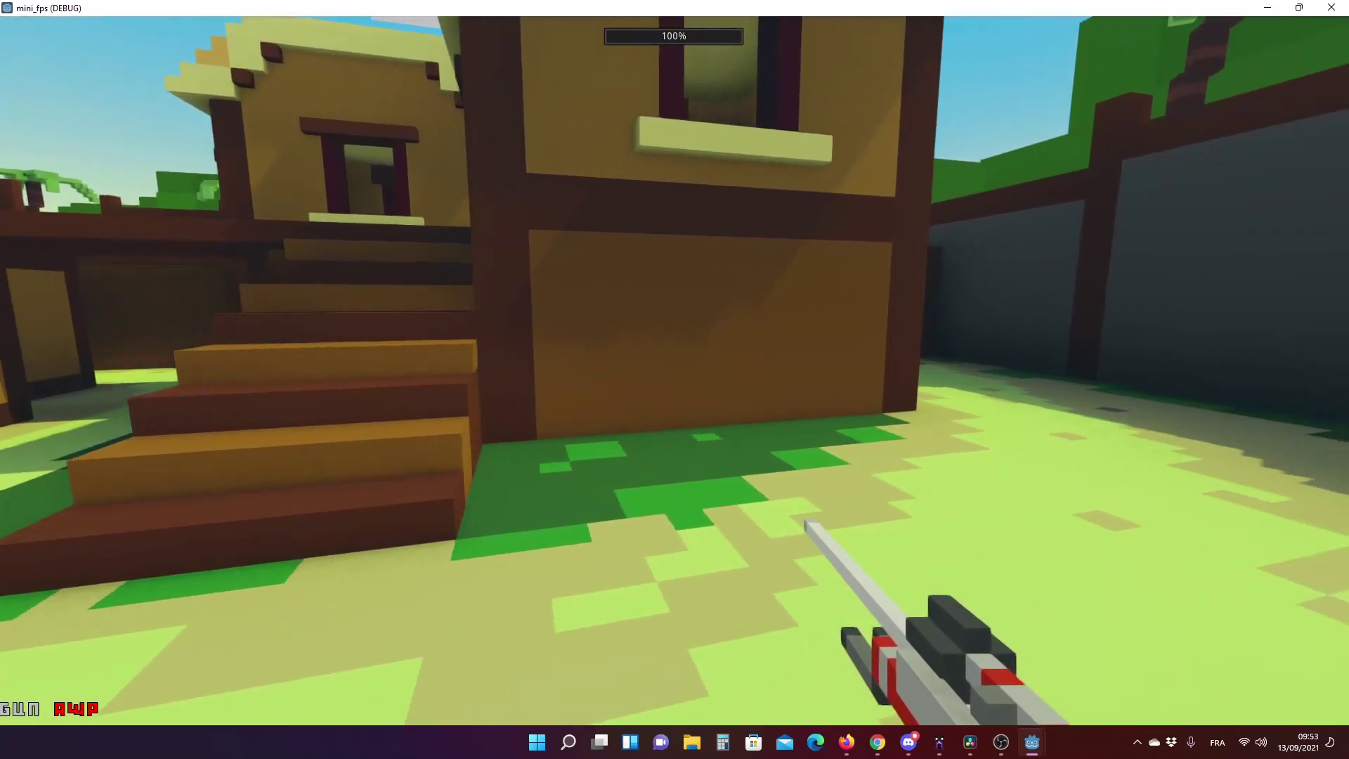
pyautogui.press('w')
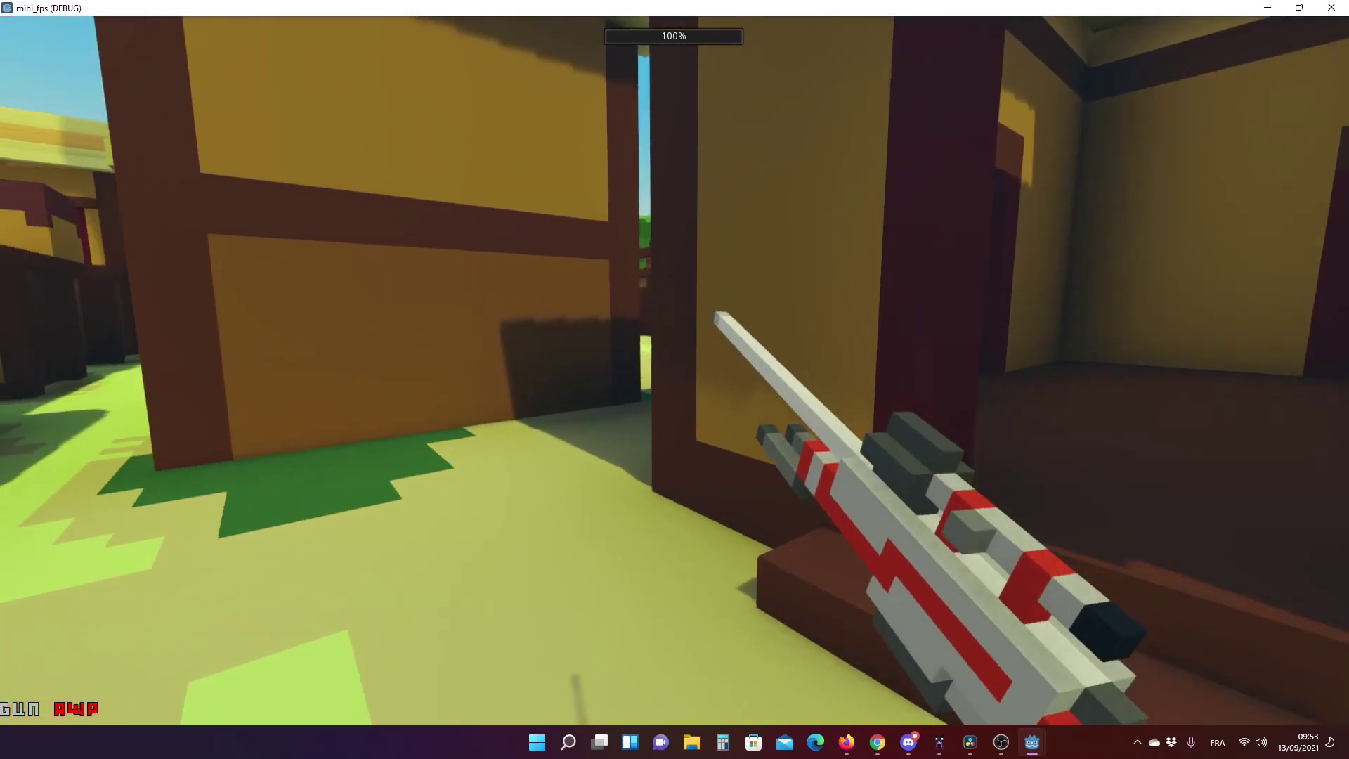
pyautogui.press('w')
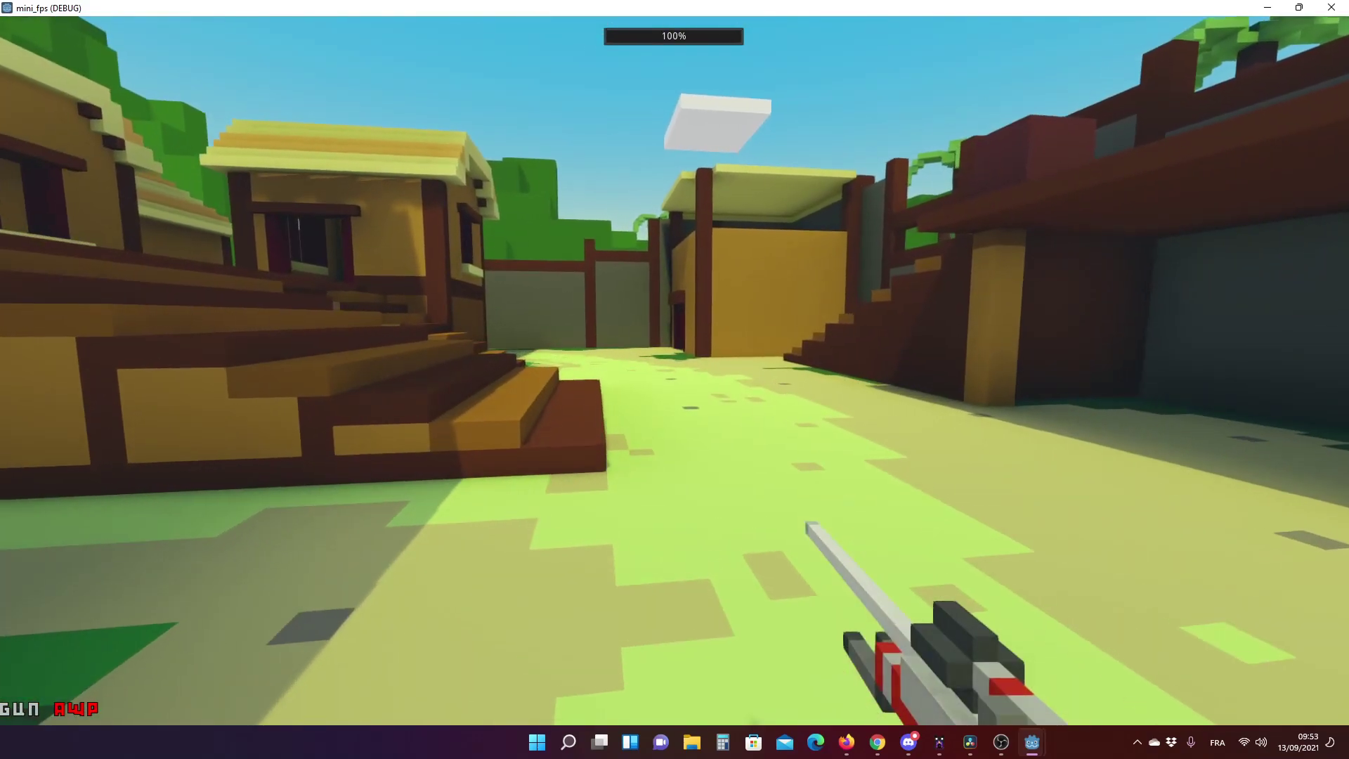
# Circle to the right-hand stairs, cross the platform and jump the ledge into the dark corridor.
pyautogui.press('w')
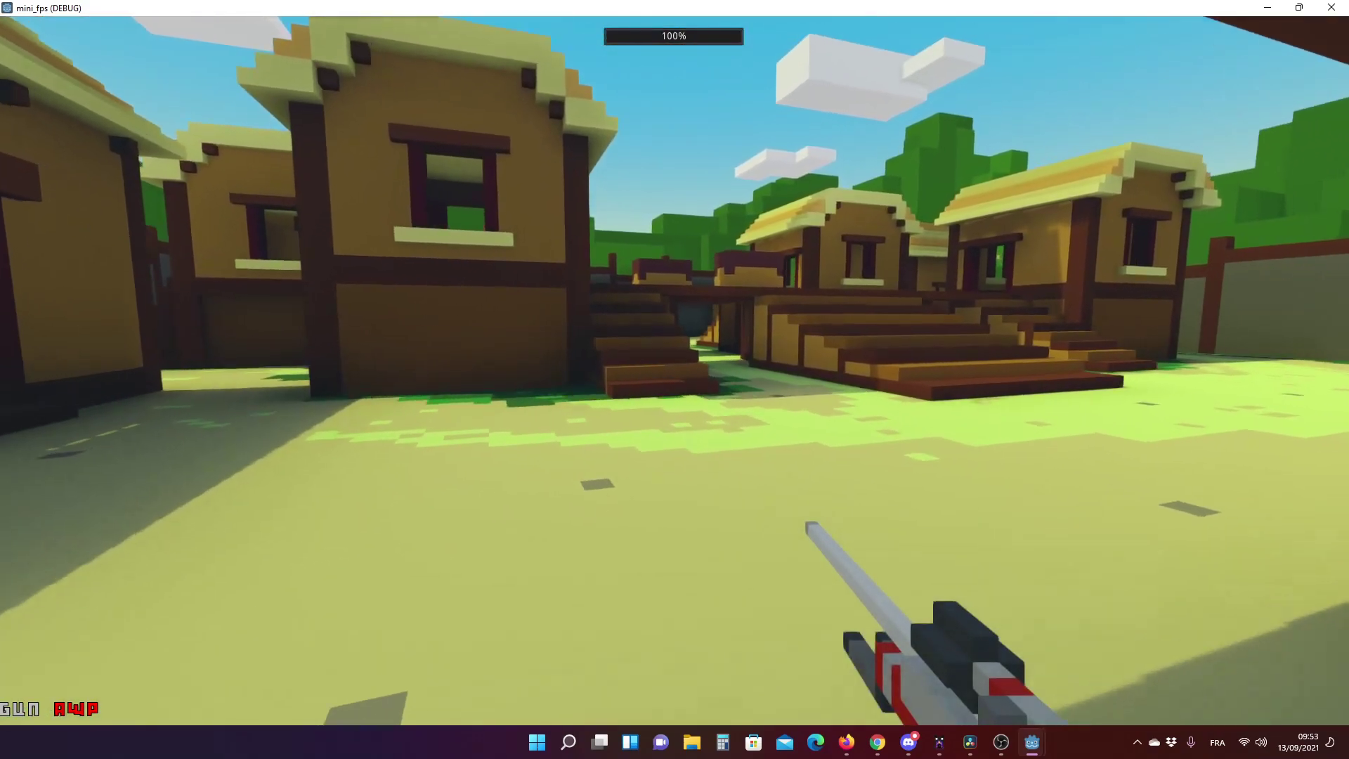
pyautogui.press('w')
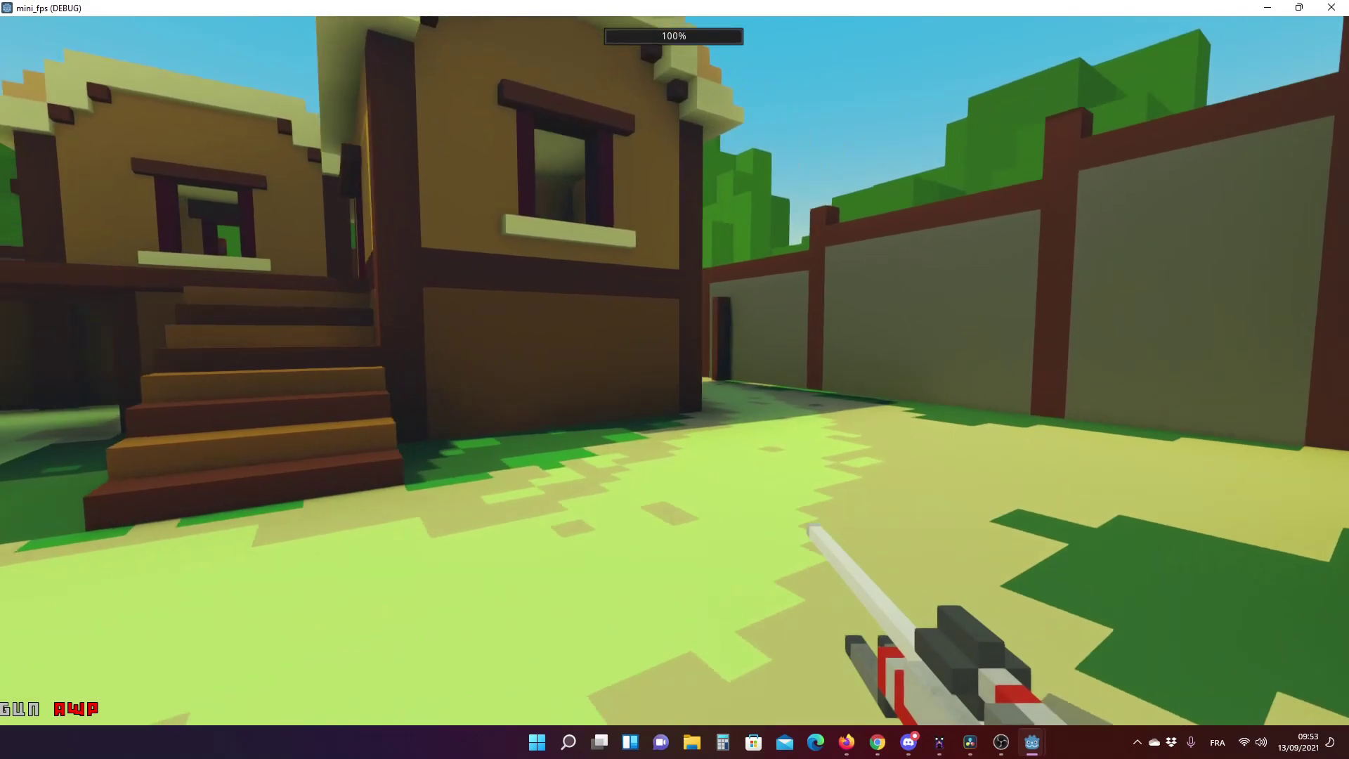
pyautogui.press('w')
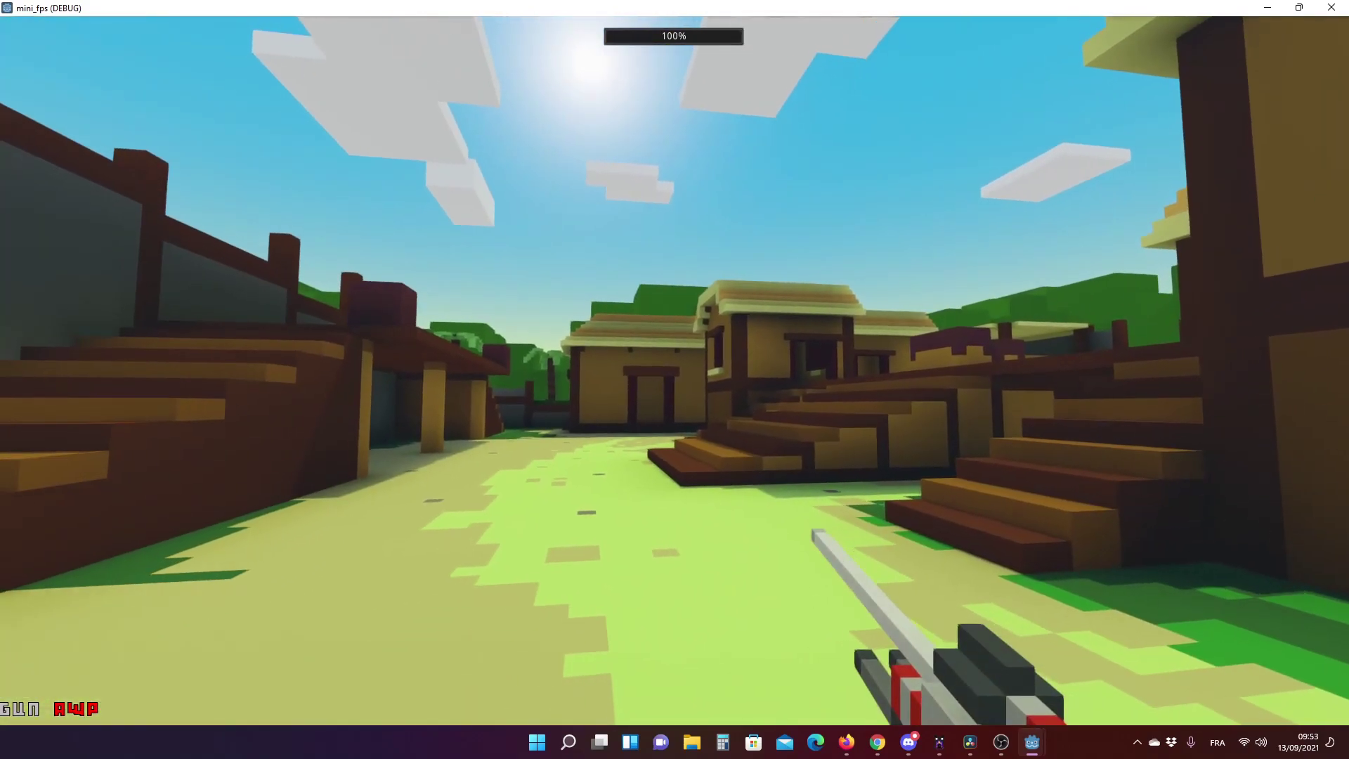
pyautogui.press('w')
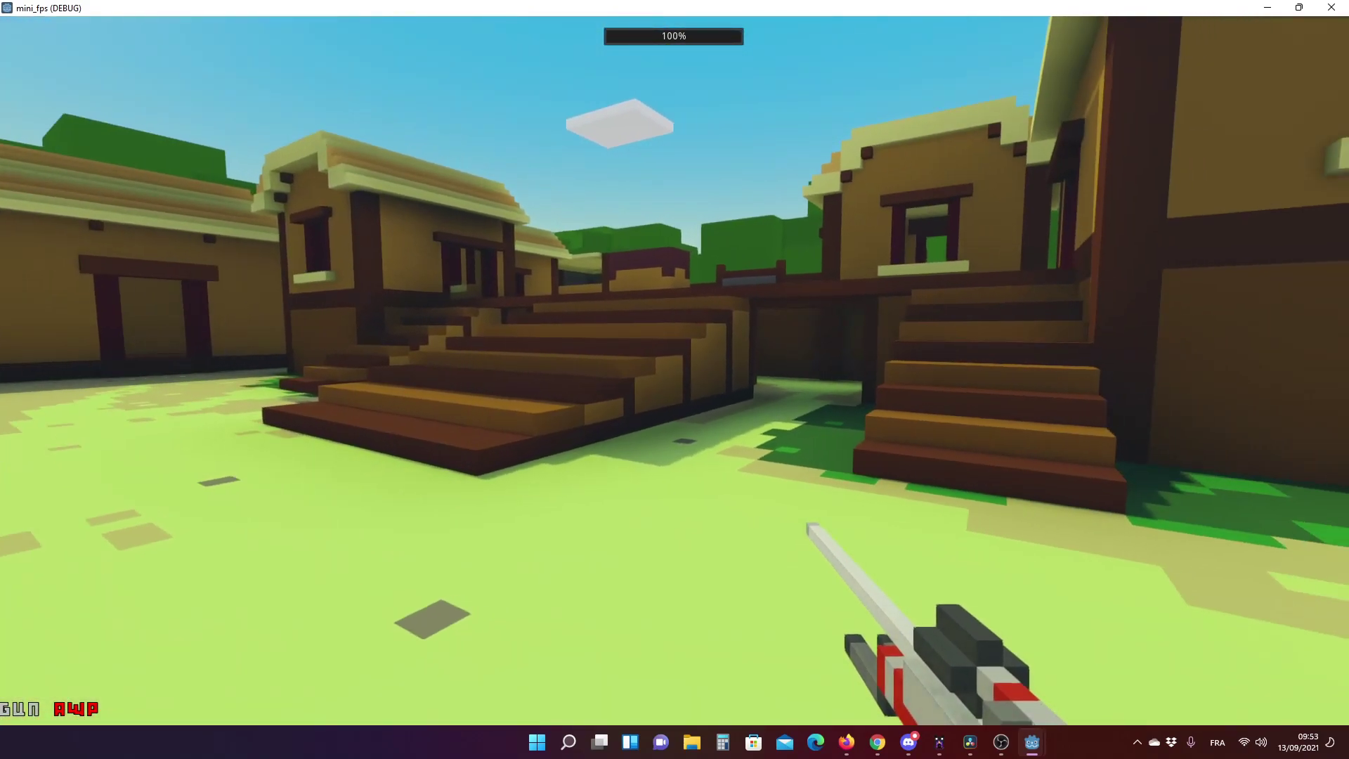
pyautogui.press('w')
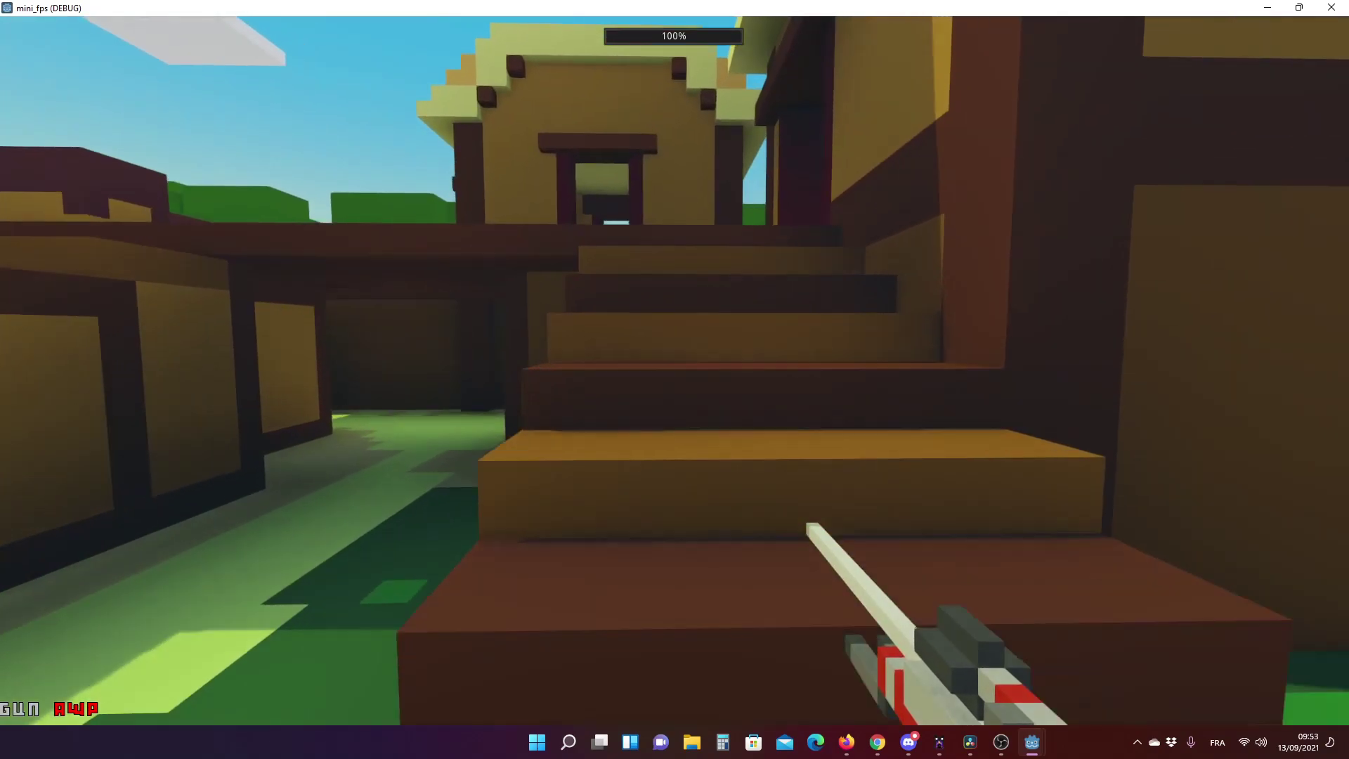
pyautogui.press('w')
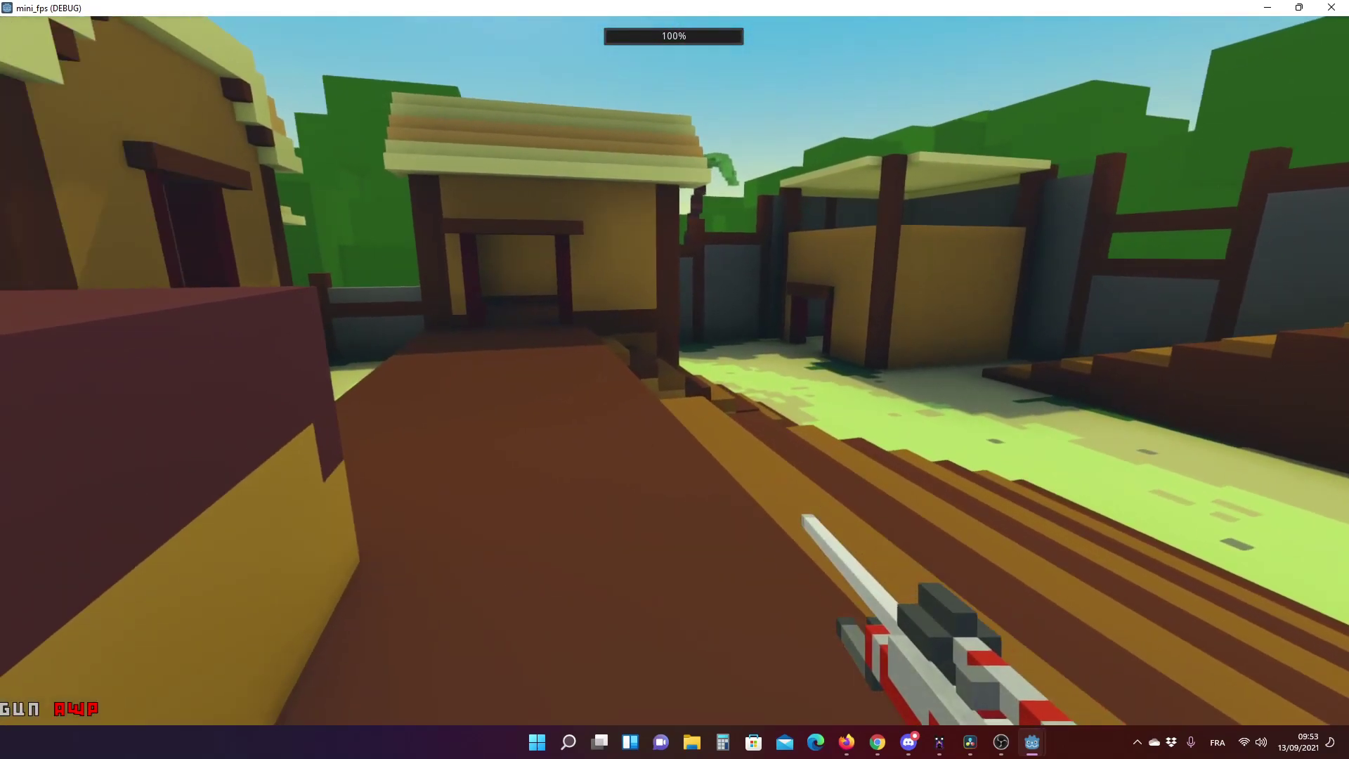
pyautogui.press('w')
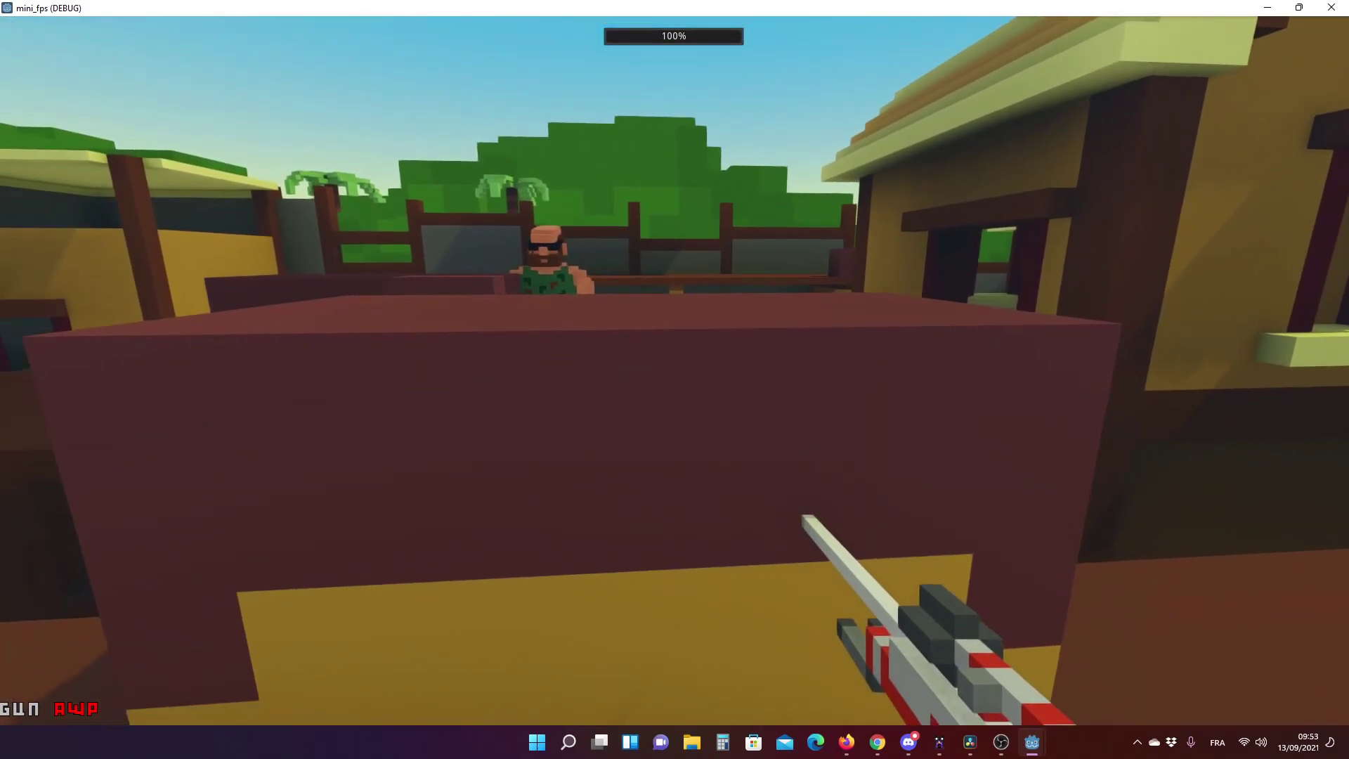
pyautogui.press('space')
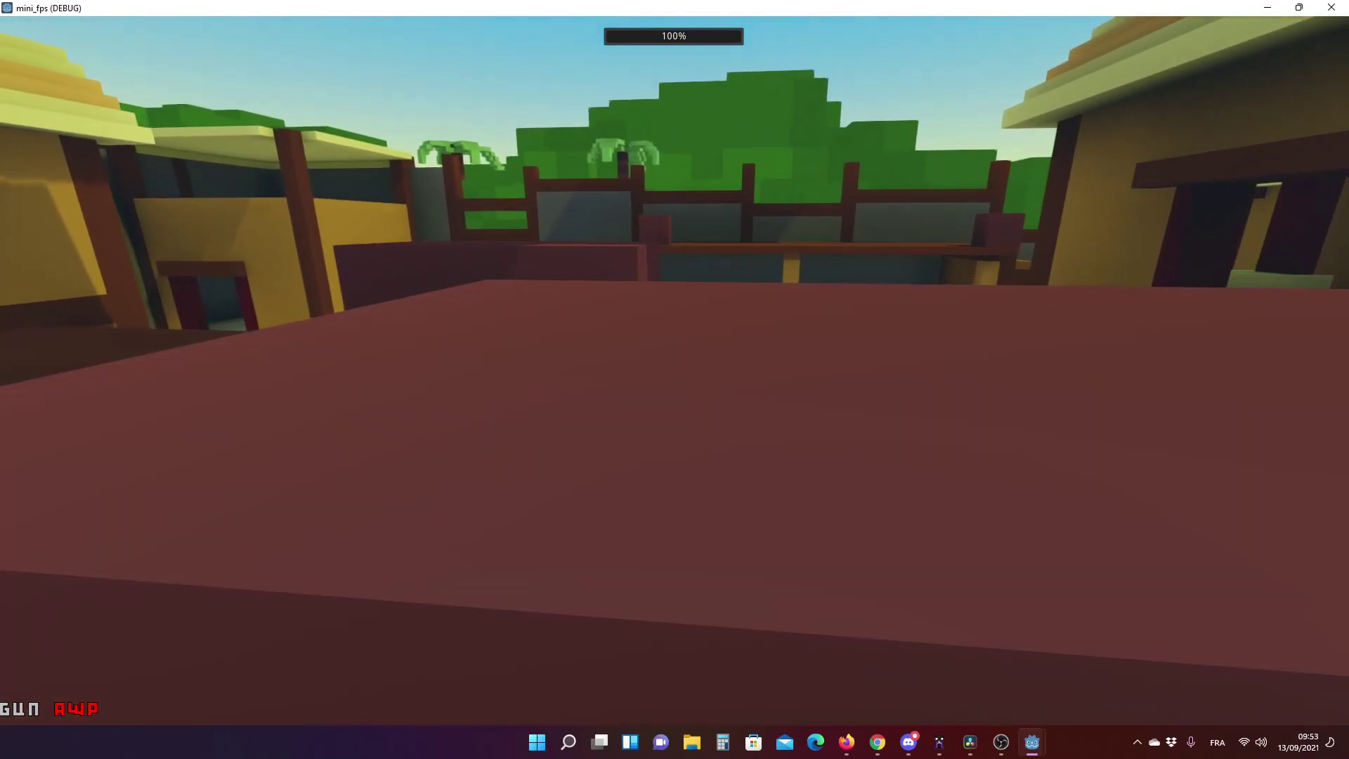
pyautogui.press('w')
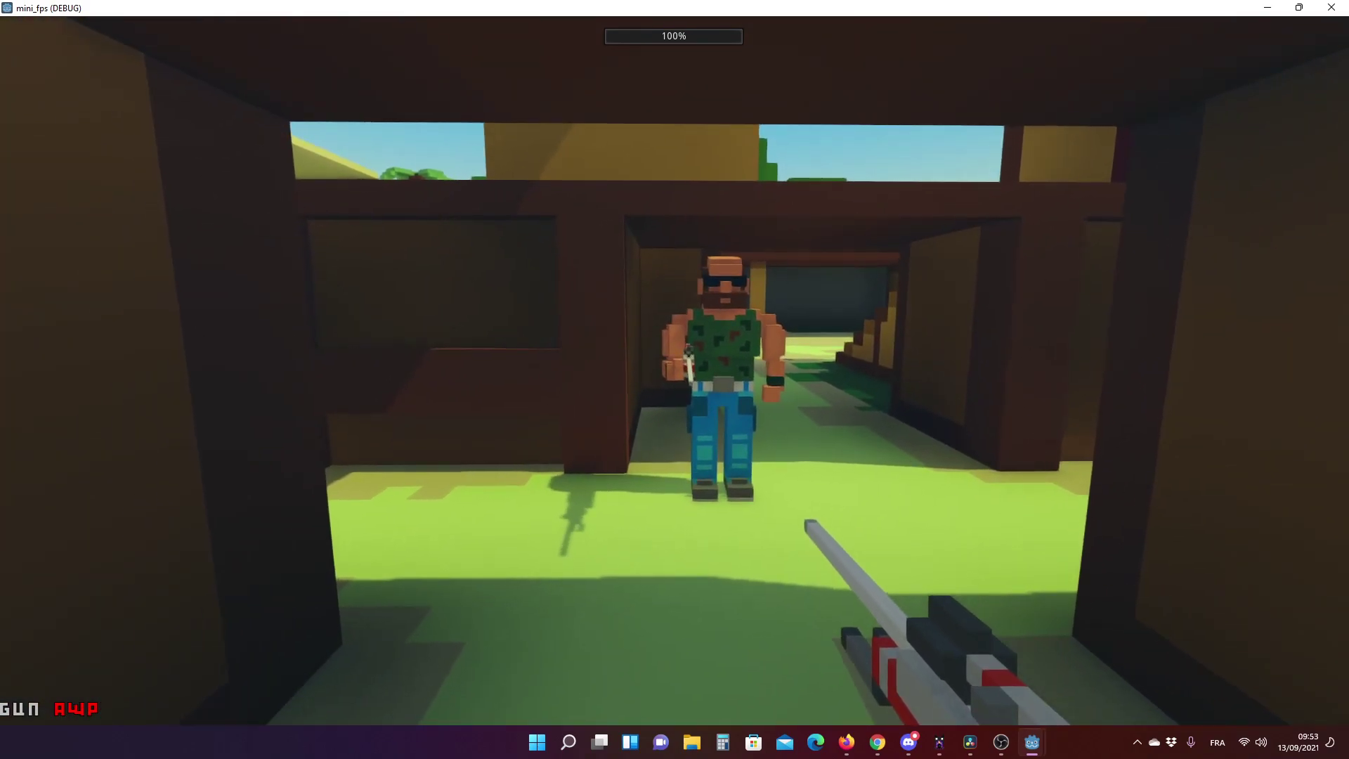
# Aim at the enemy through the AWP scope twice, returning to normal view each time.
pyautogui.rightClick(674, 371)
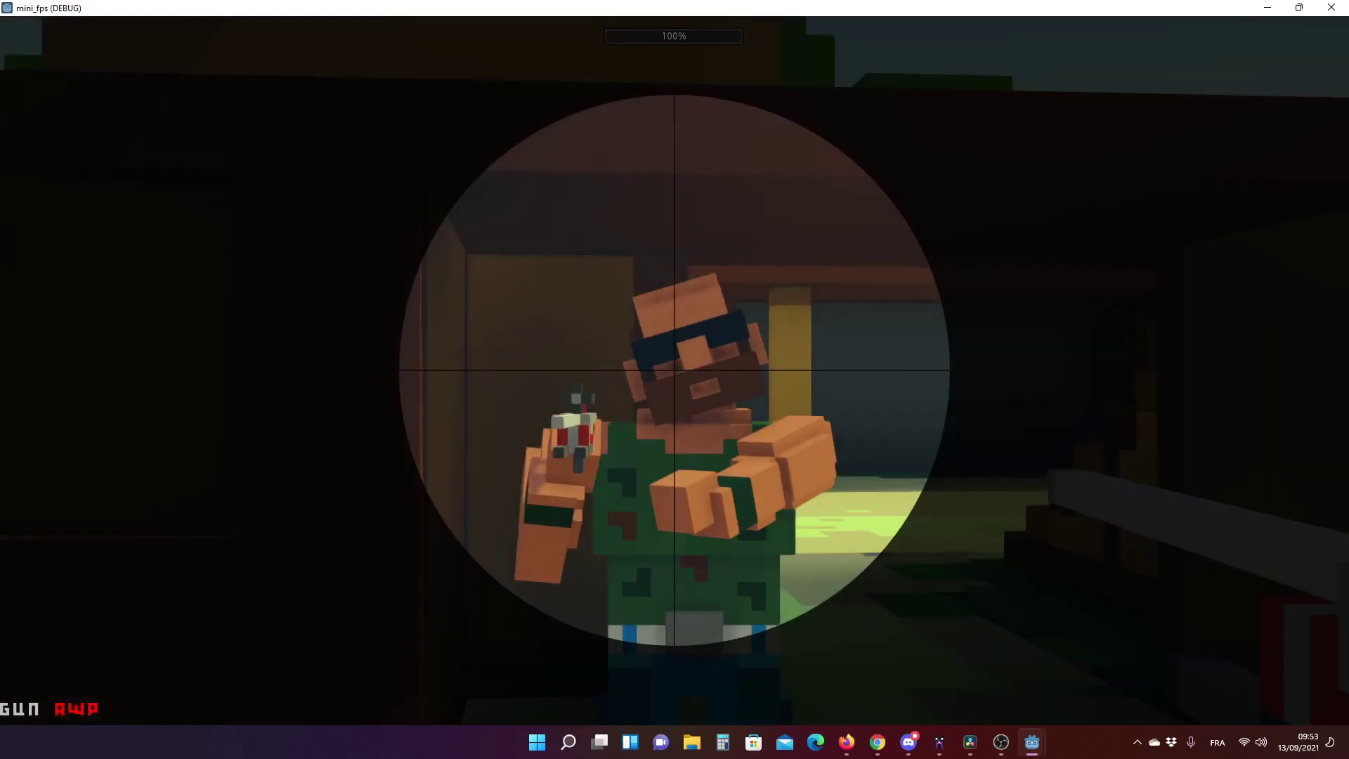
pyautogui.rightClick(675, 371)
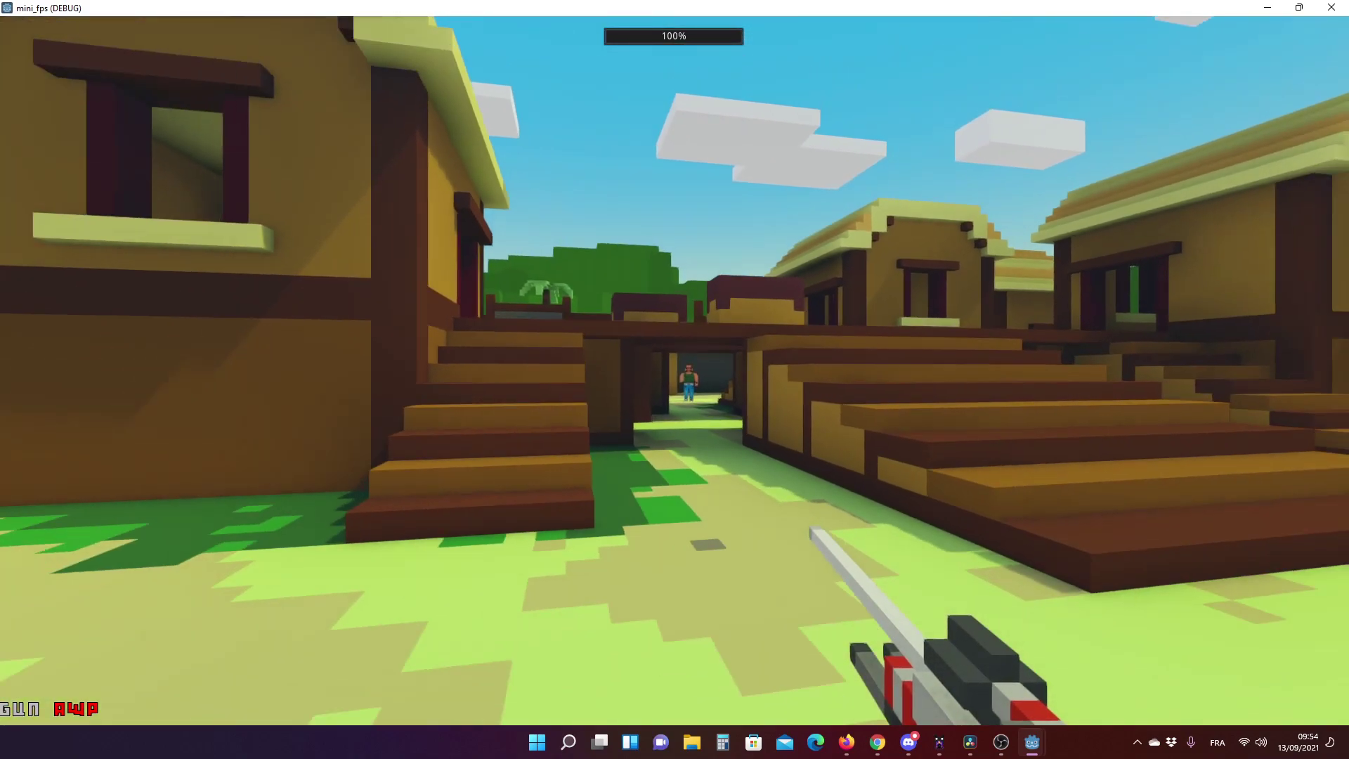
pyautogui.rightClick(675, 370)
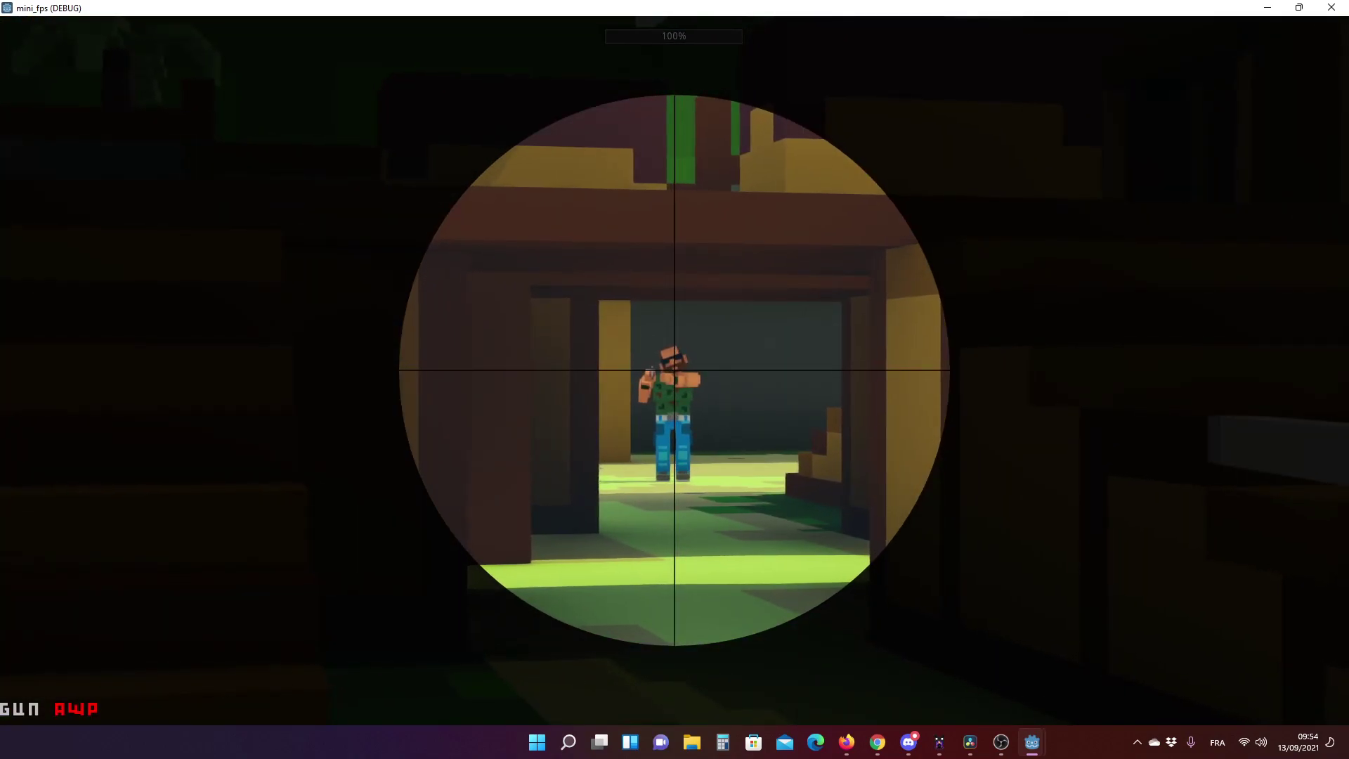
pyautogui.rightClick(675, 371)
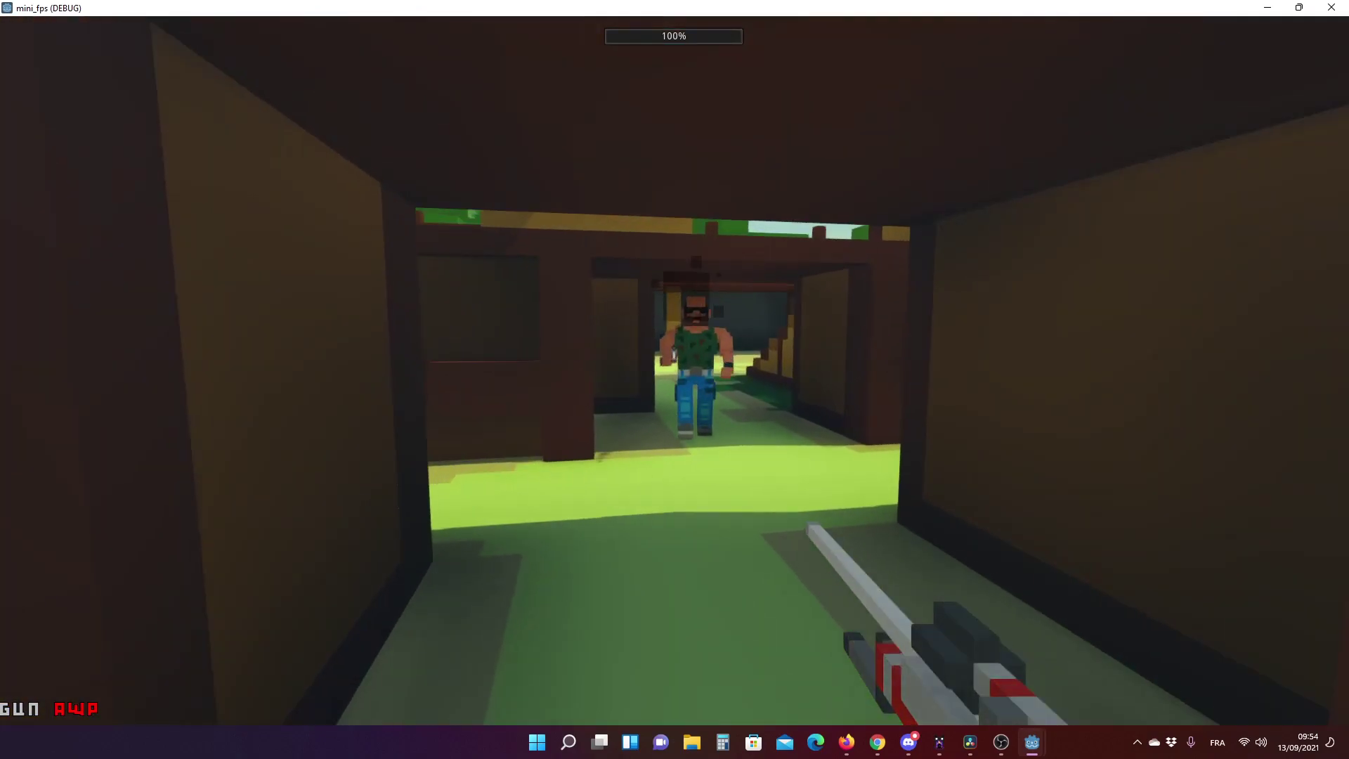
# Walk the corridor, sidestep toward the enemy, retreat into the street, then re-enter the corridor.
pyautogui.press('w')
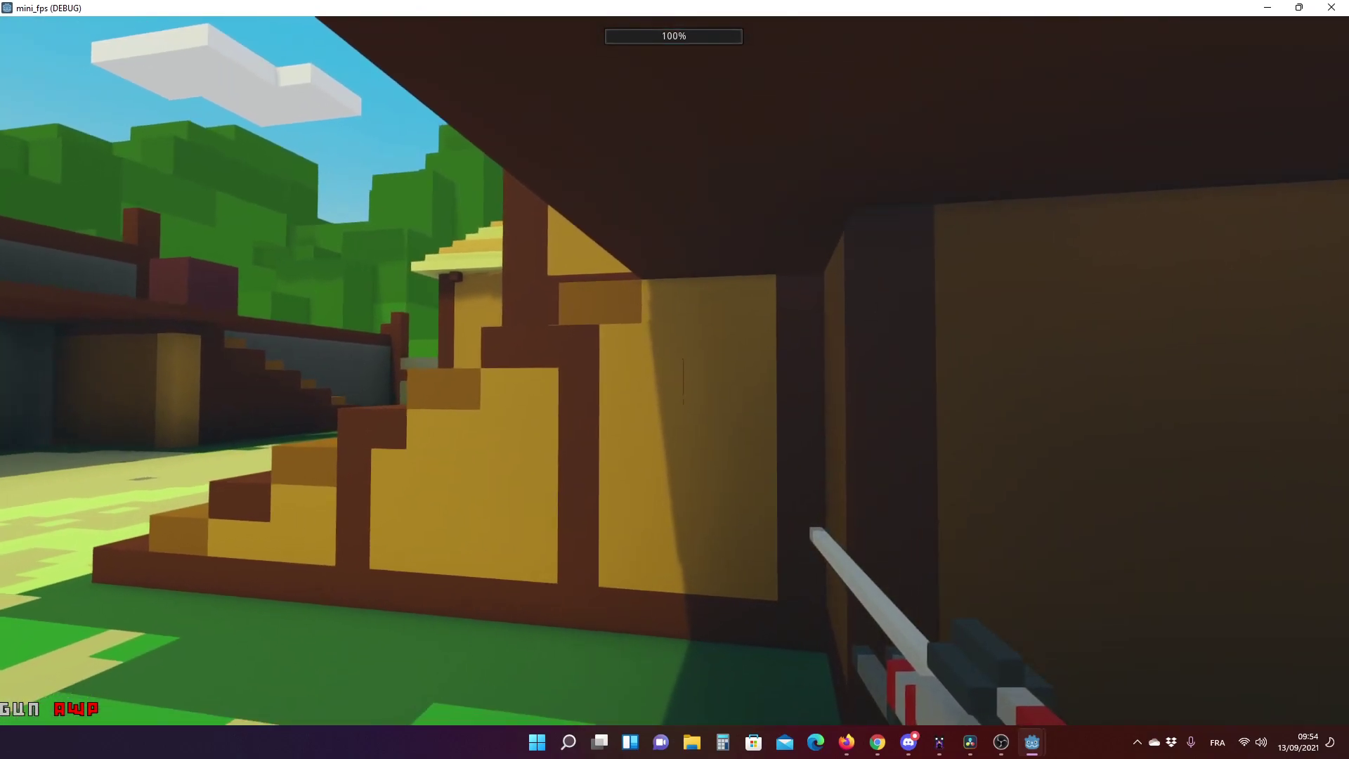
pyautogui.press('w')
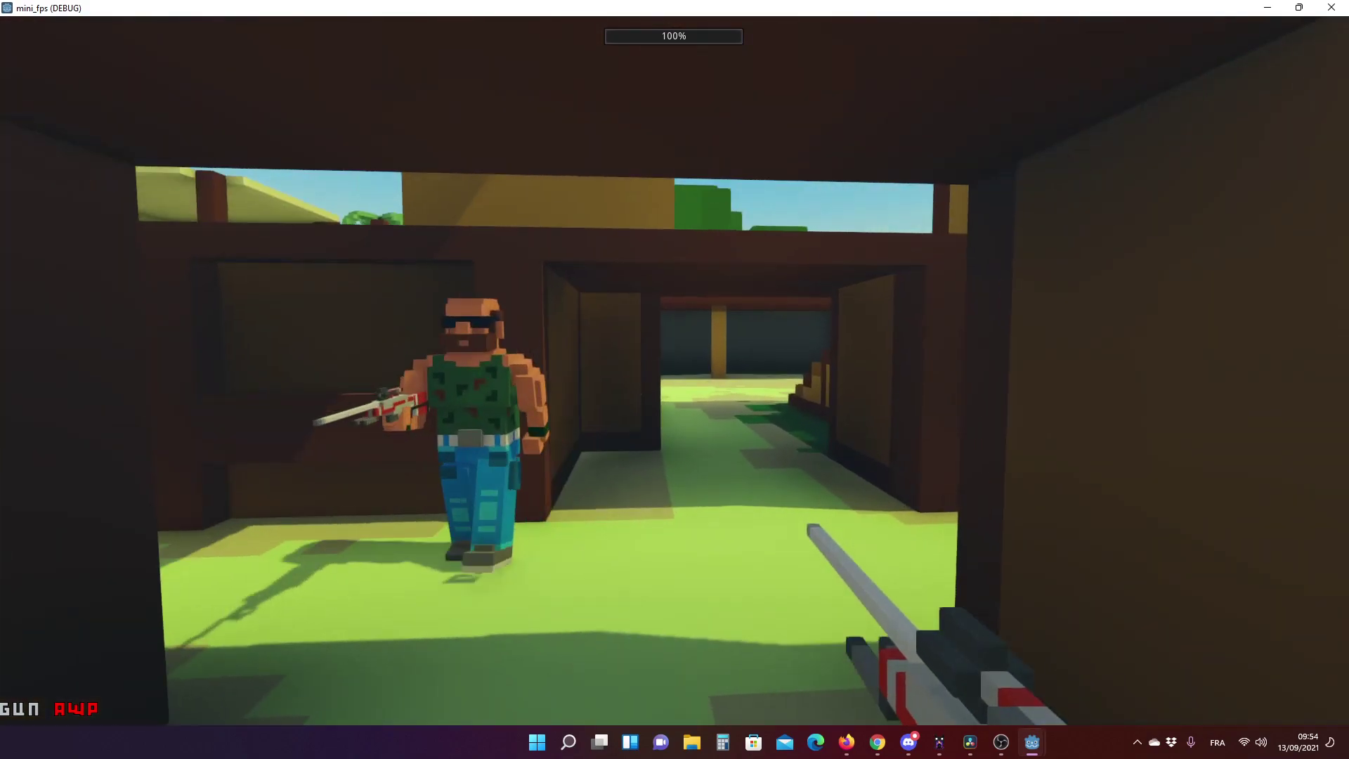
pyautogui.press('a')
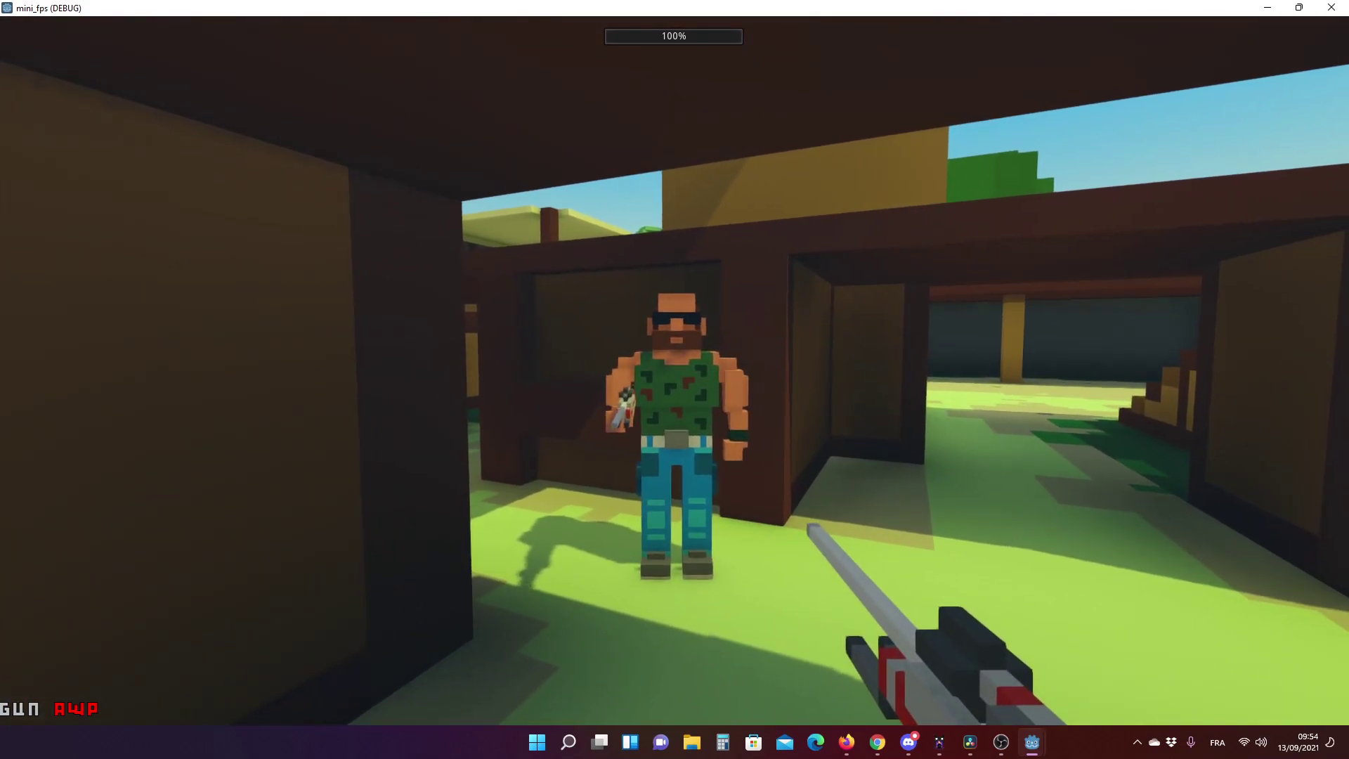
pyautogui.press('s')
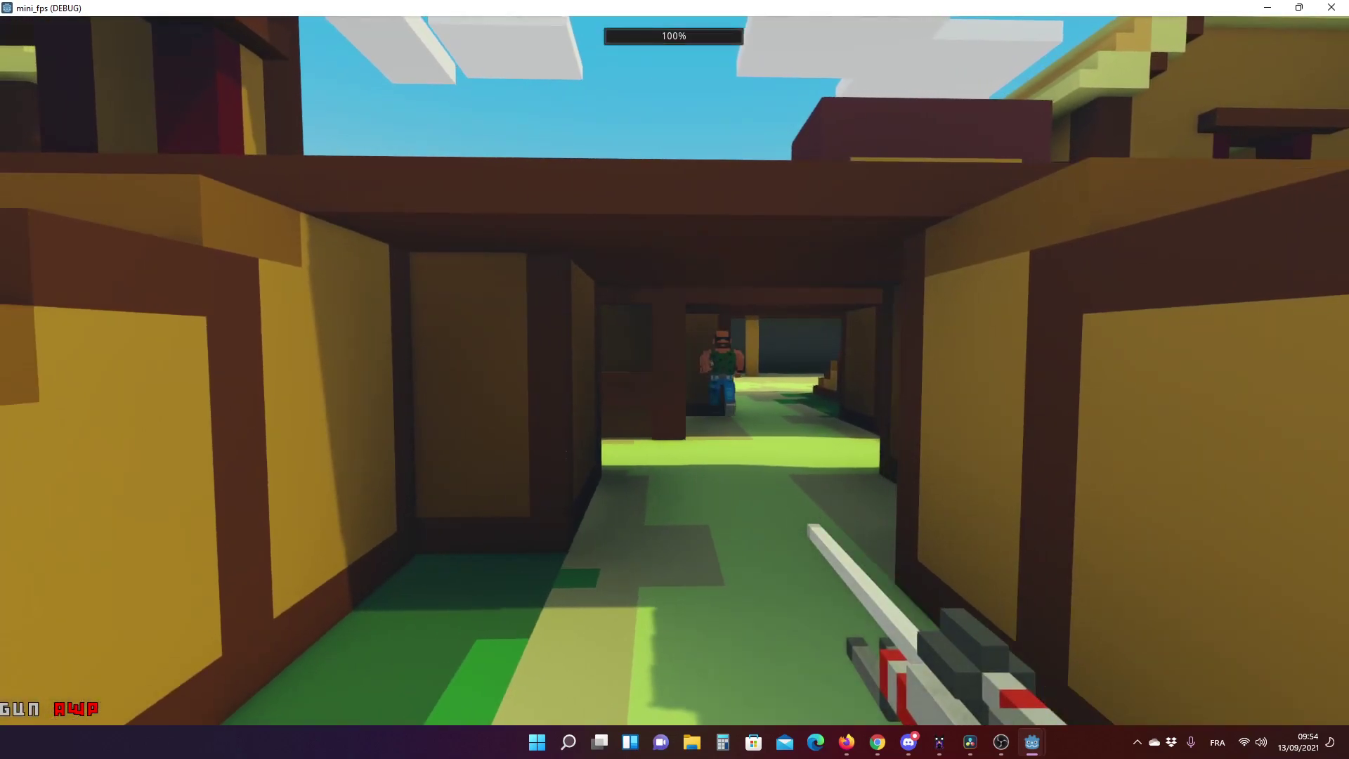
pyautogui.press('s')
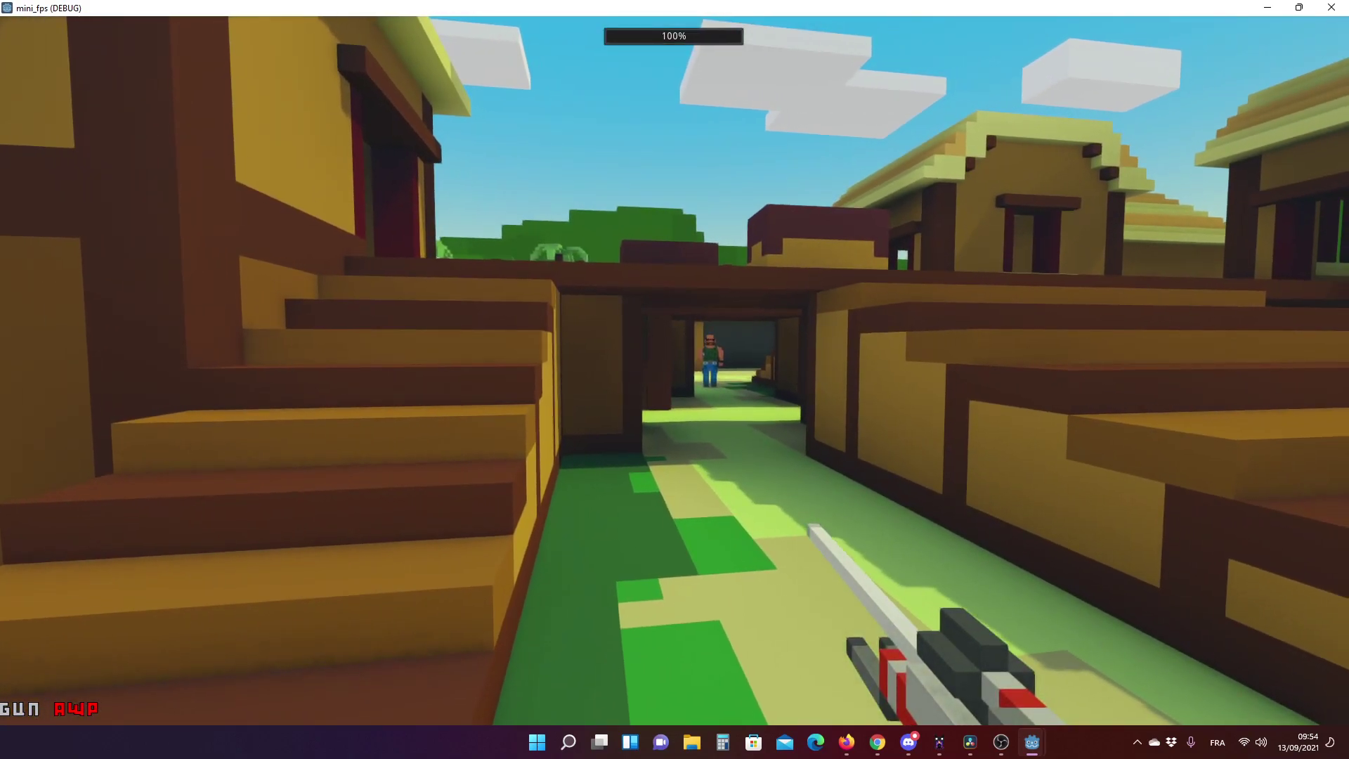
pyautogui.press('s')
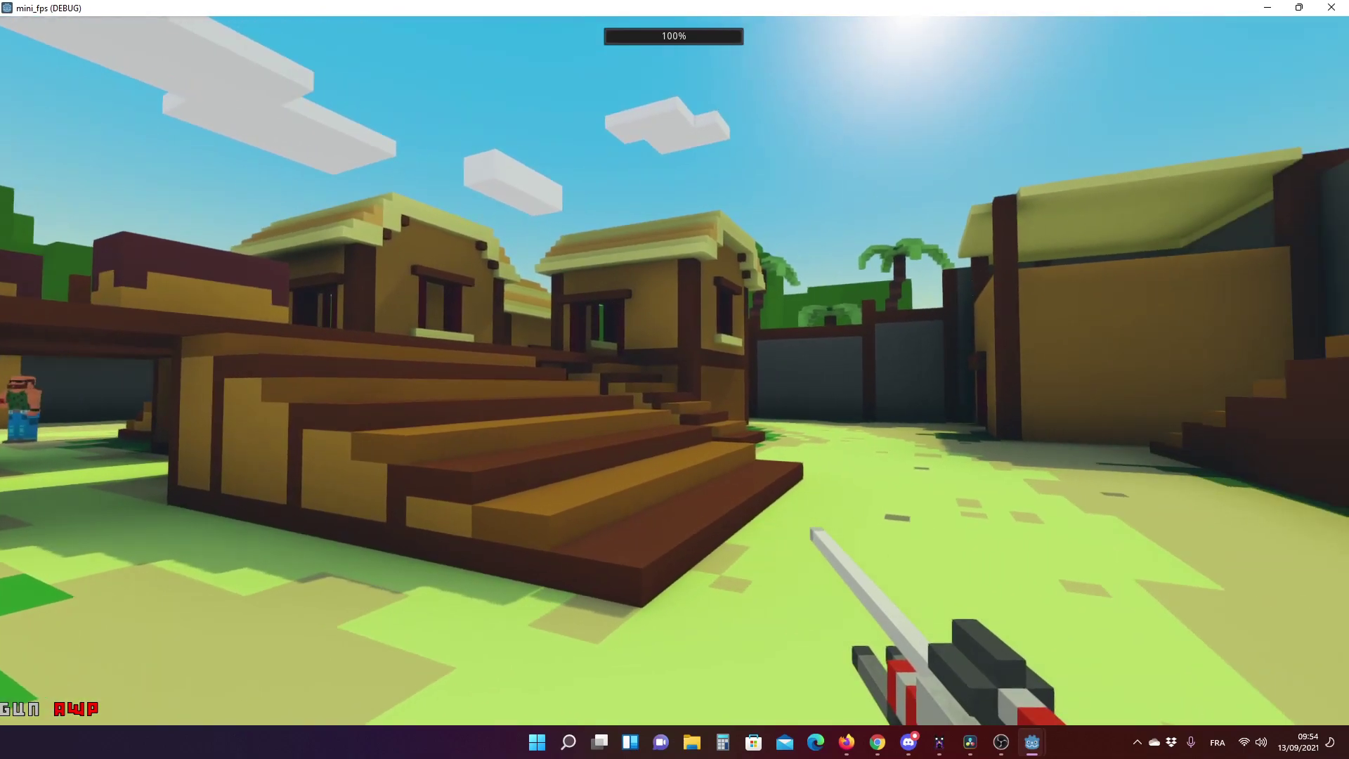
pyautogui.press('w')
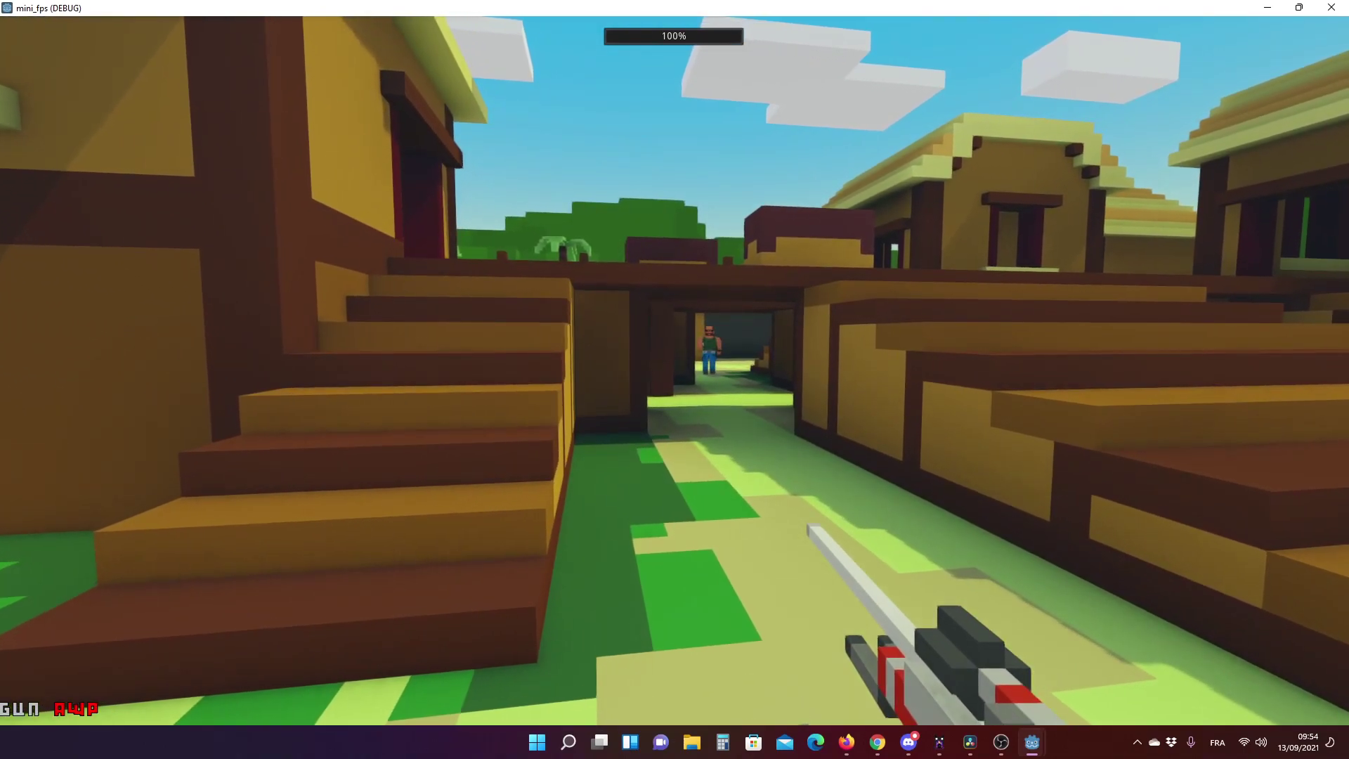
pyautogui.press('w')
pyautogui.press('w')
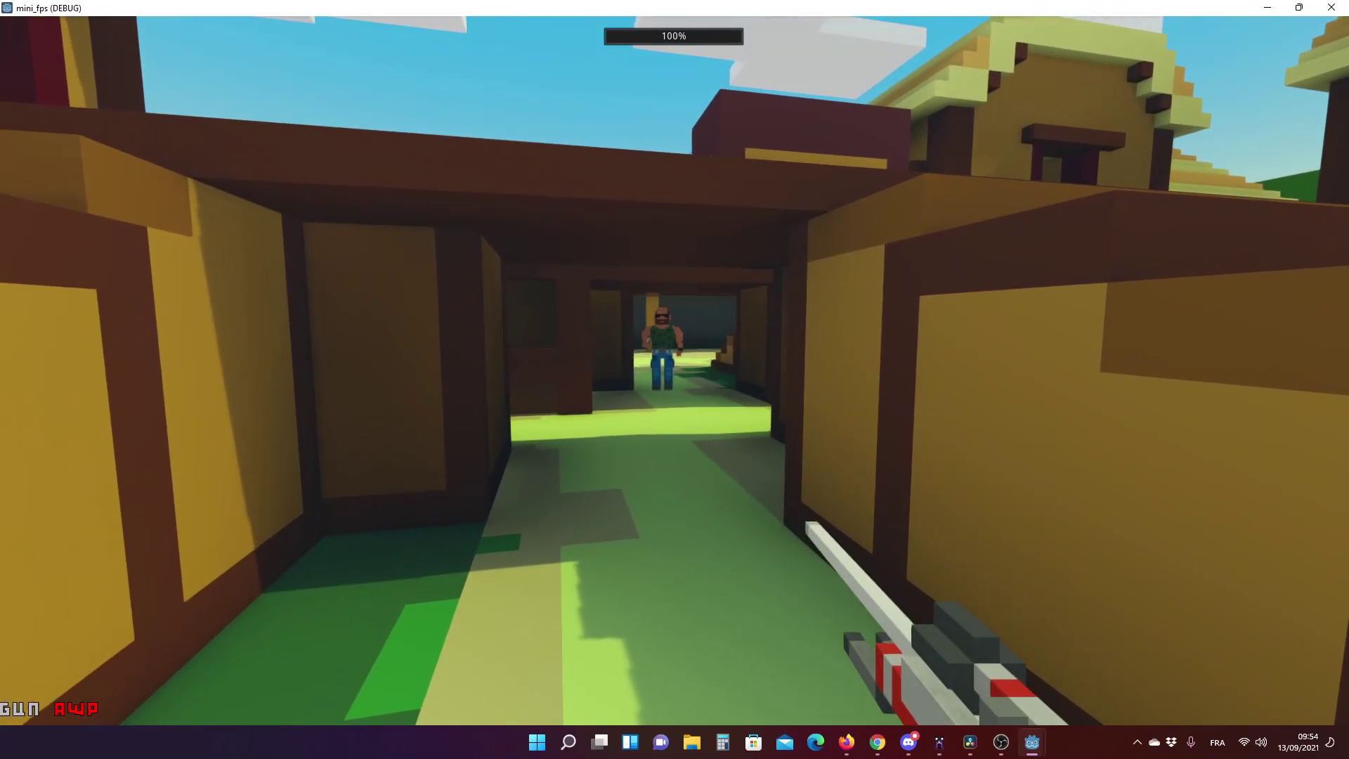
# Climb the staircase between houses, pass through the covered corridor and alley, and inspect the AWP.
pyautogui.press('w')
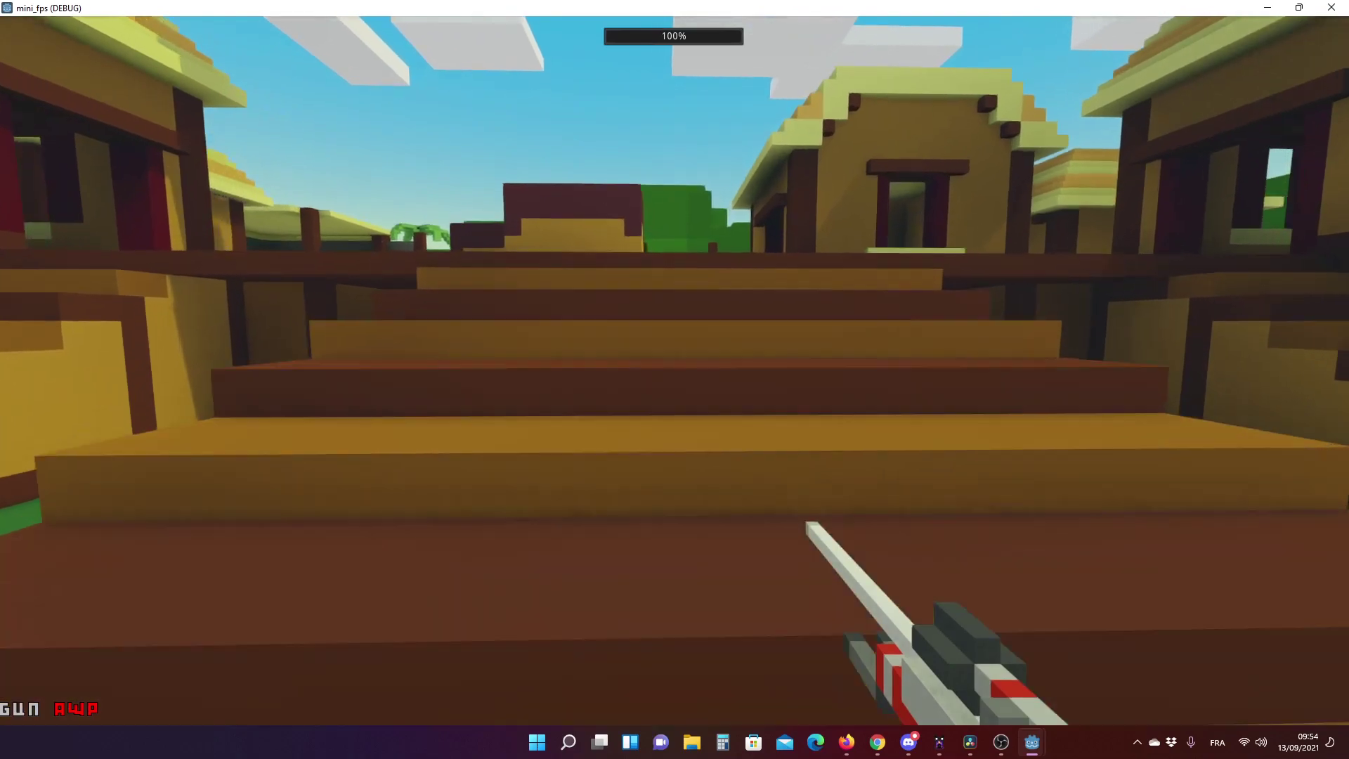
pyautogui.press('w')
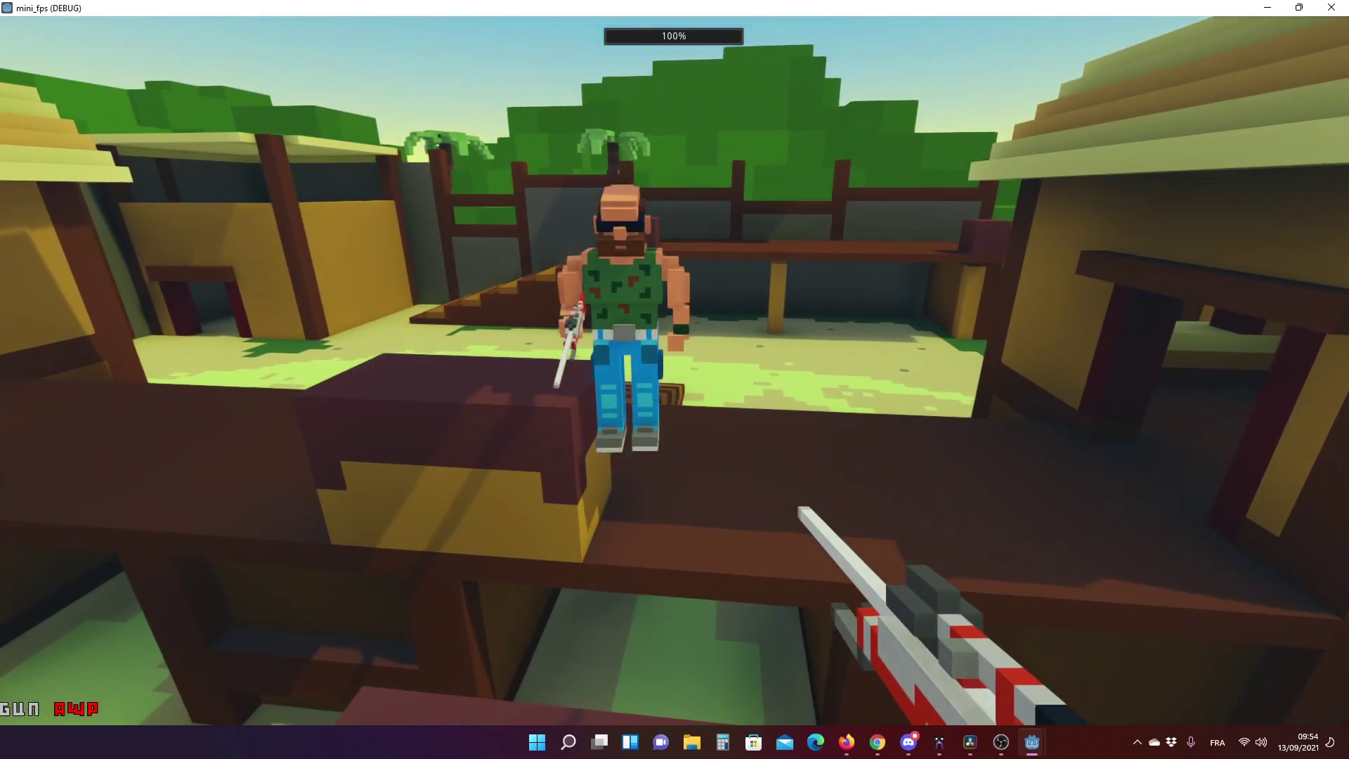
pyautogui.press('w')
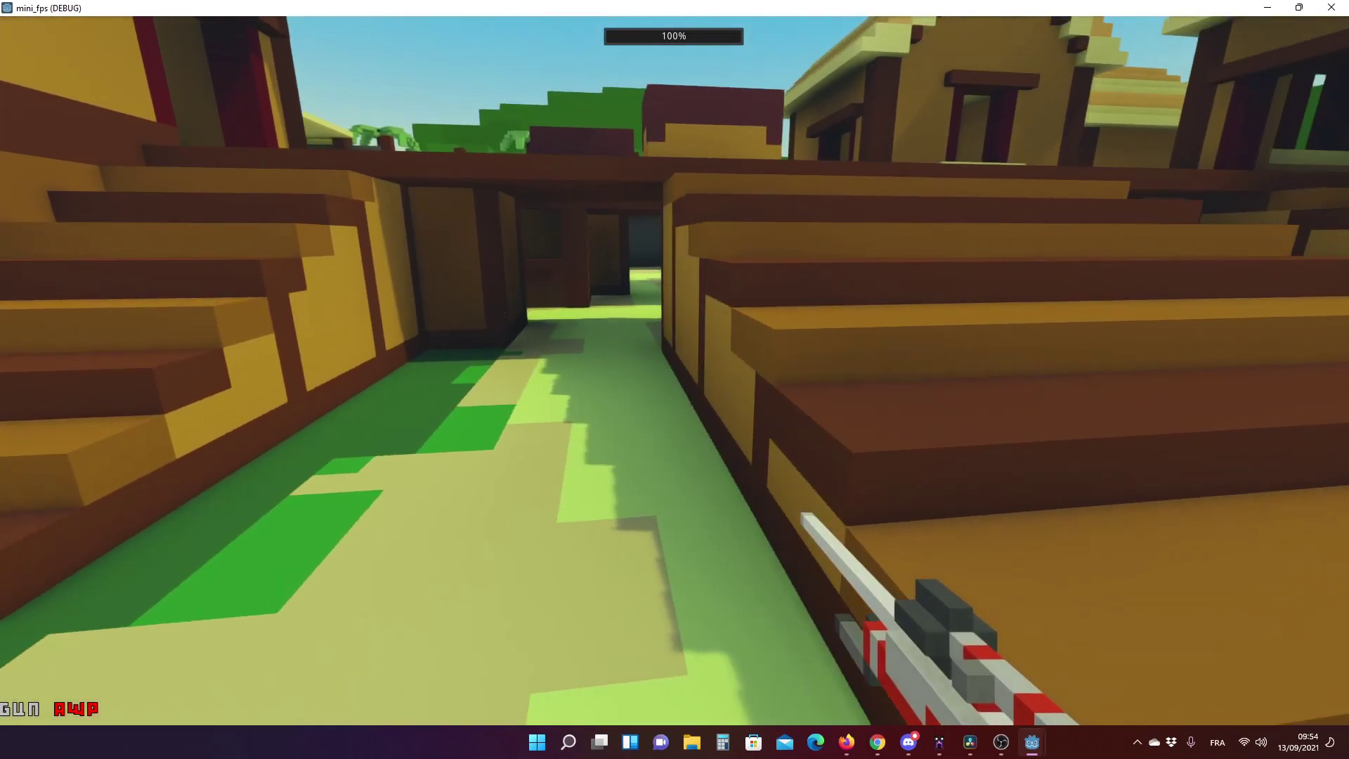
pyautogui.press('w')
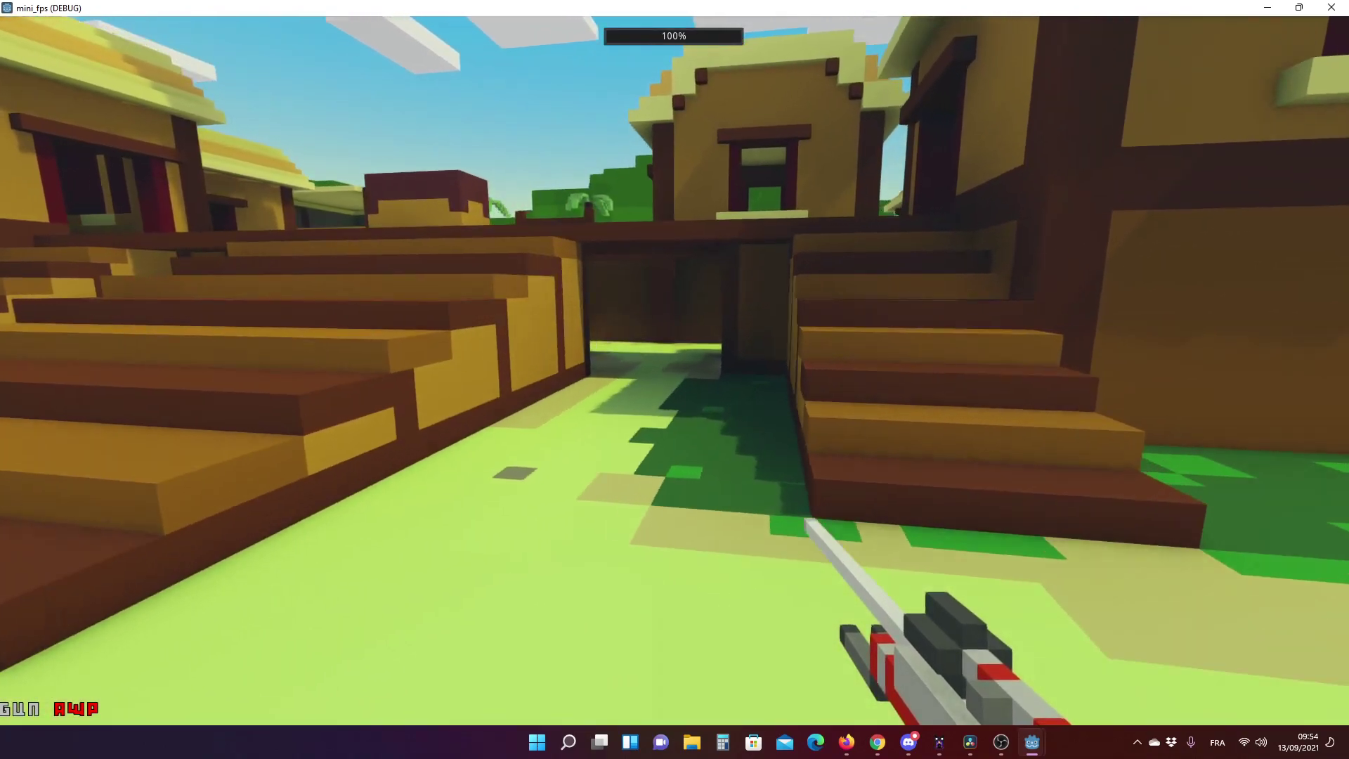
pyautogui.press('w')
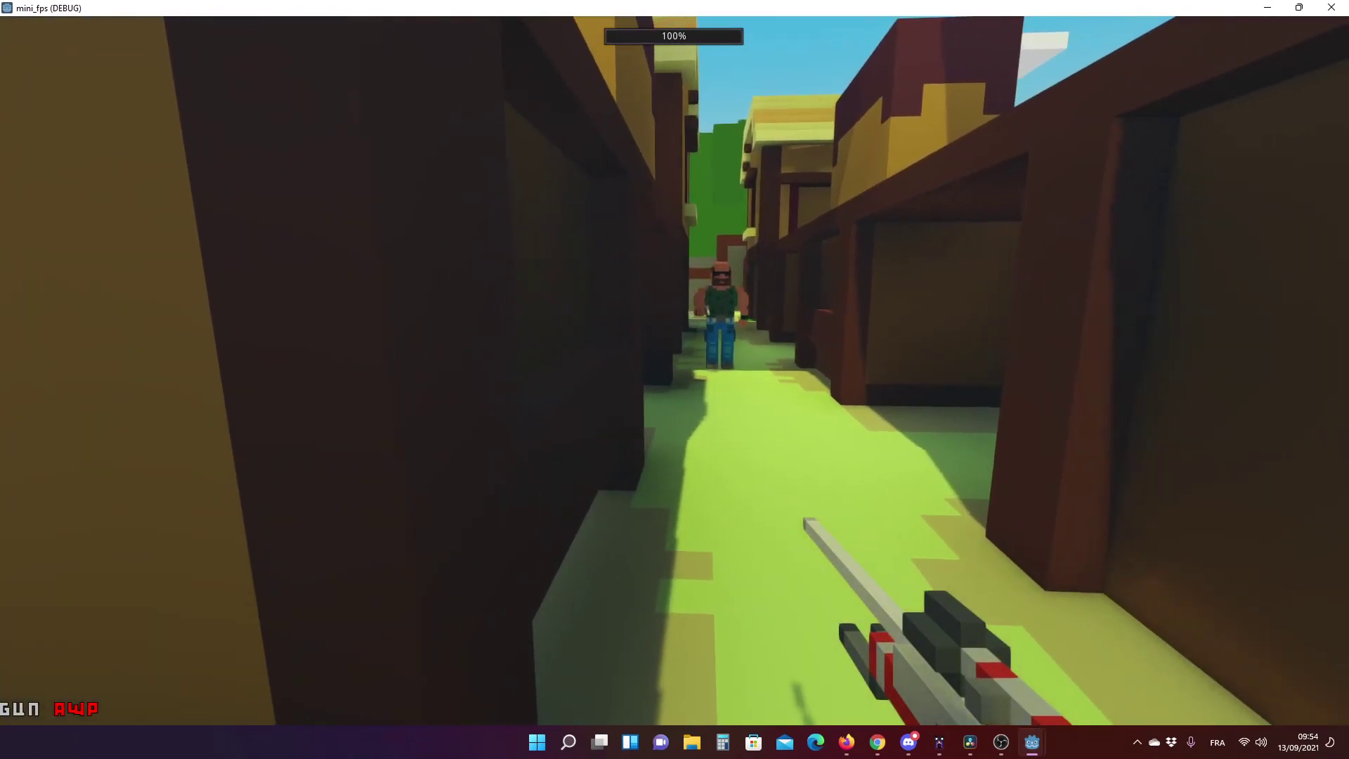
pyautogui.press('w')
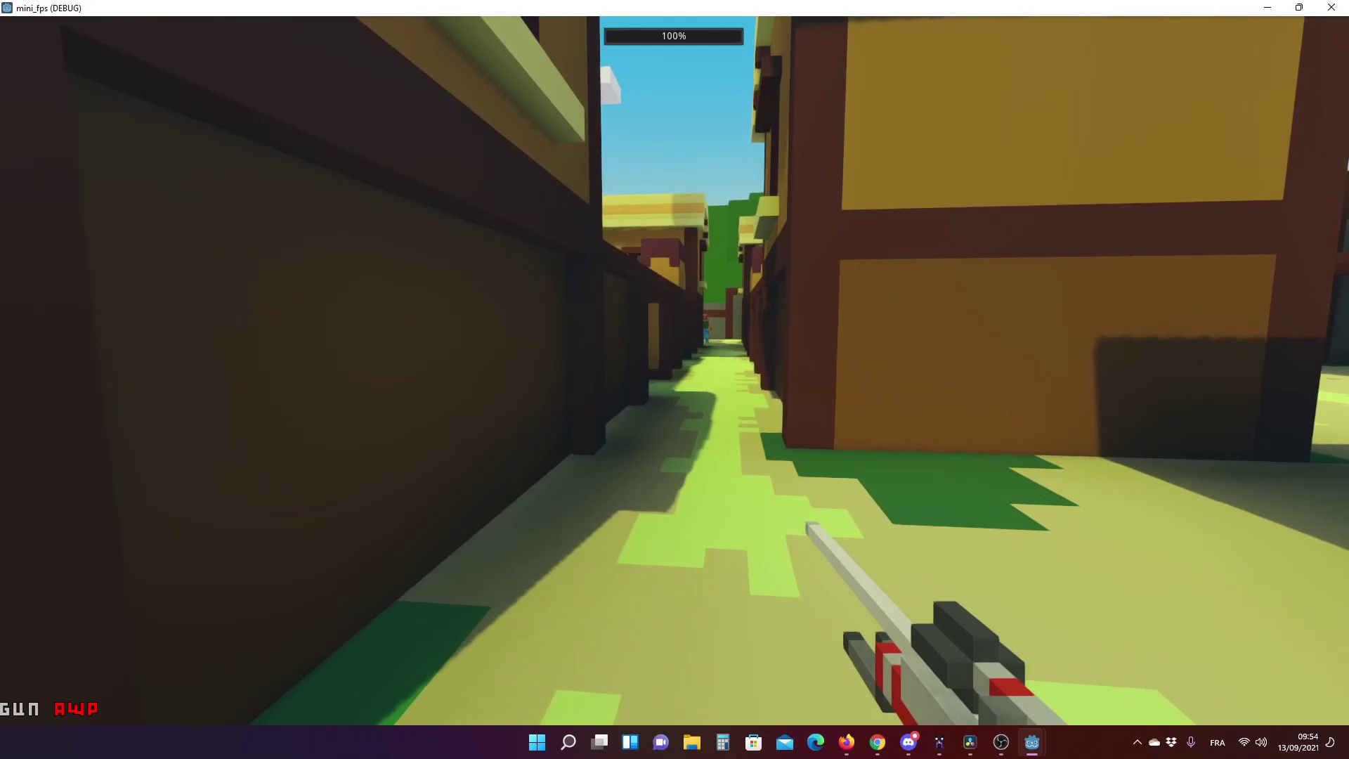
pyautogui.press('w')
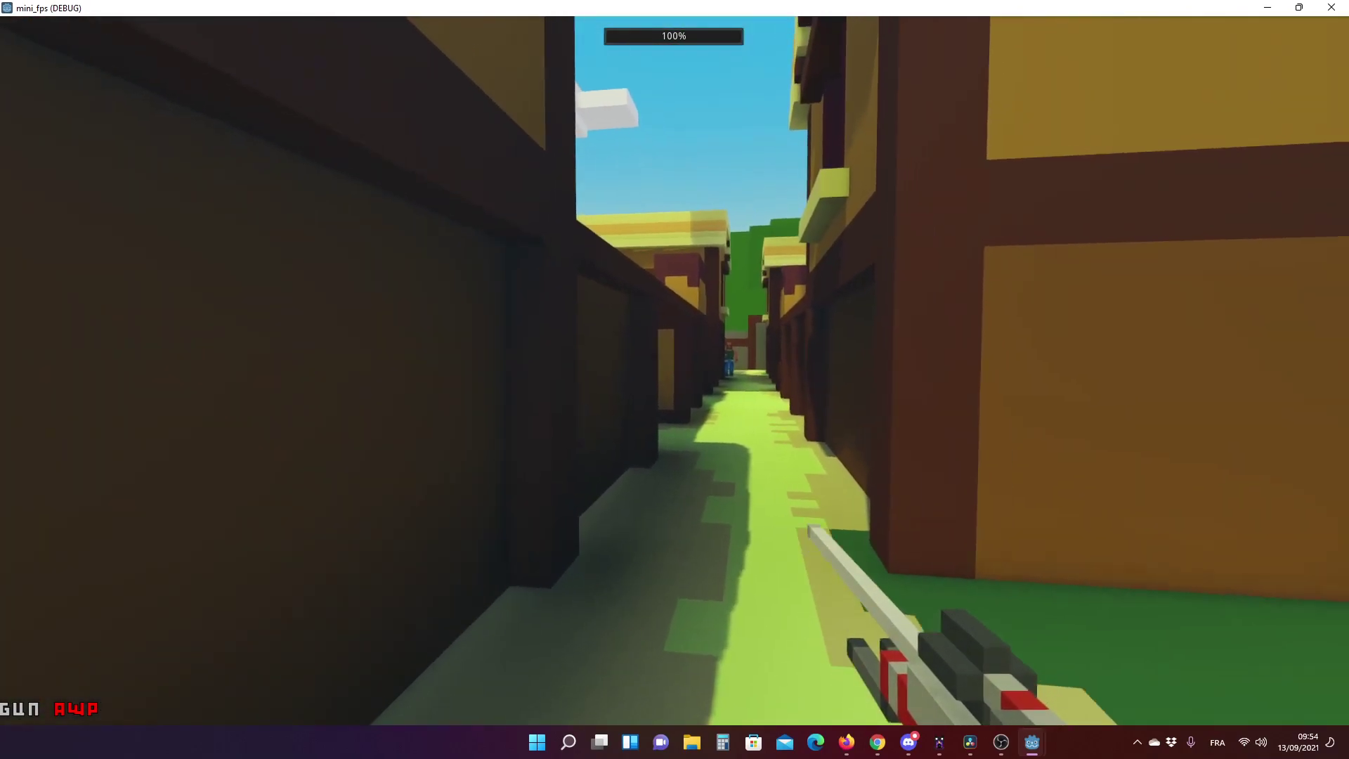
pyautogui.press('r')
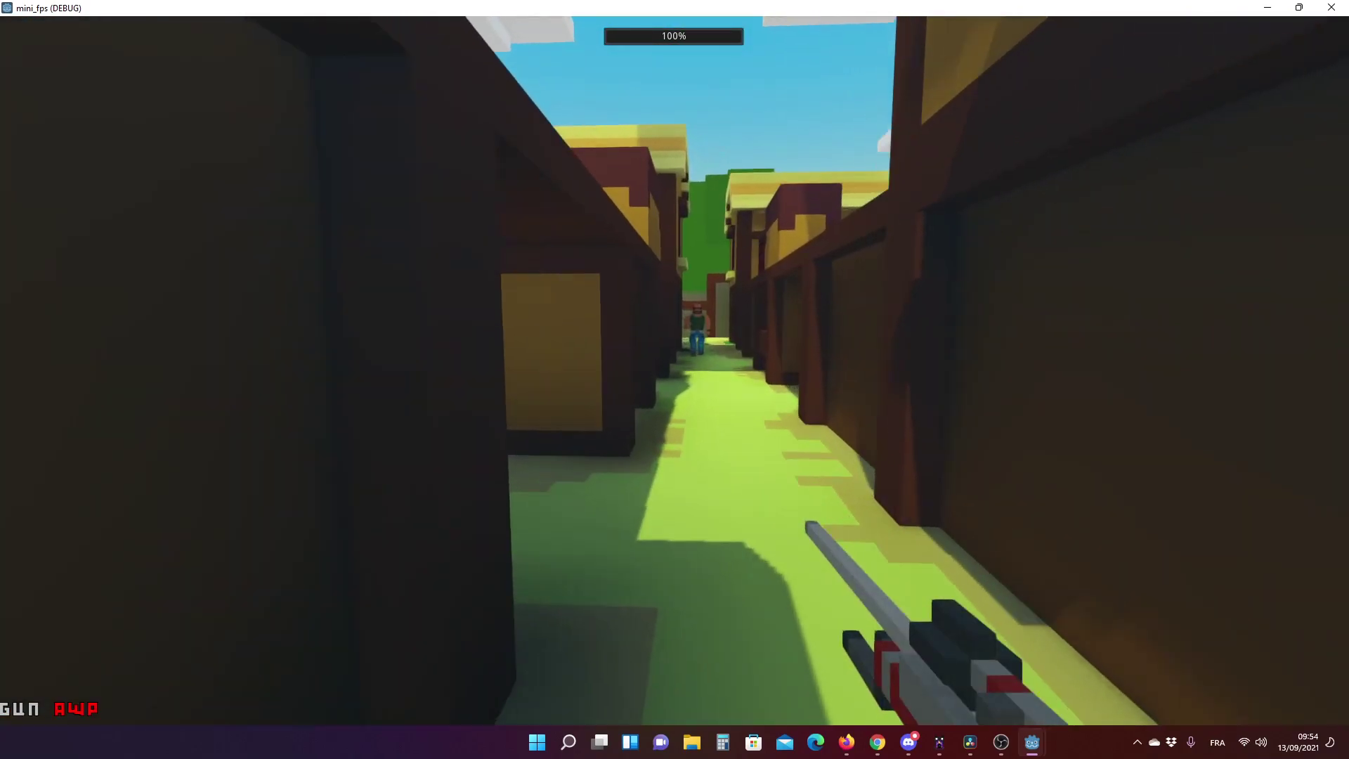
pyautogui.press('w')
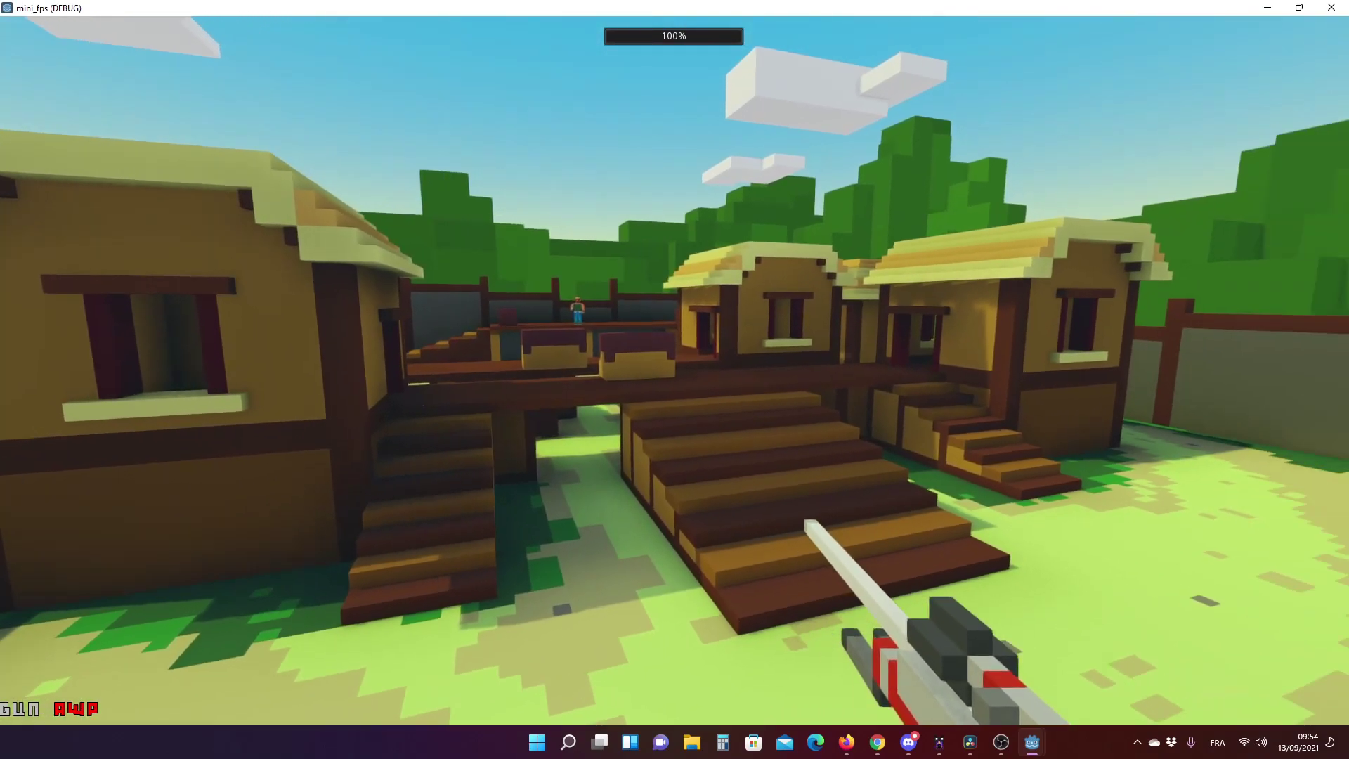
# Jump onto the brown platform, head past the central stairs and turn into the long alley.
pyautogui.press('w')
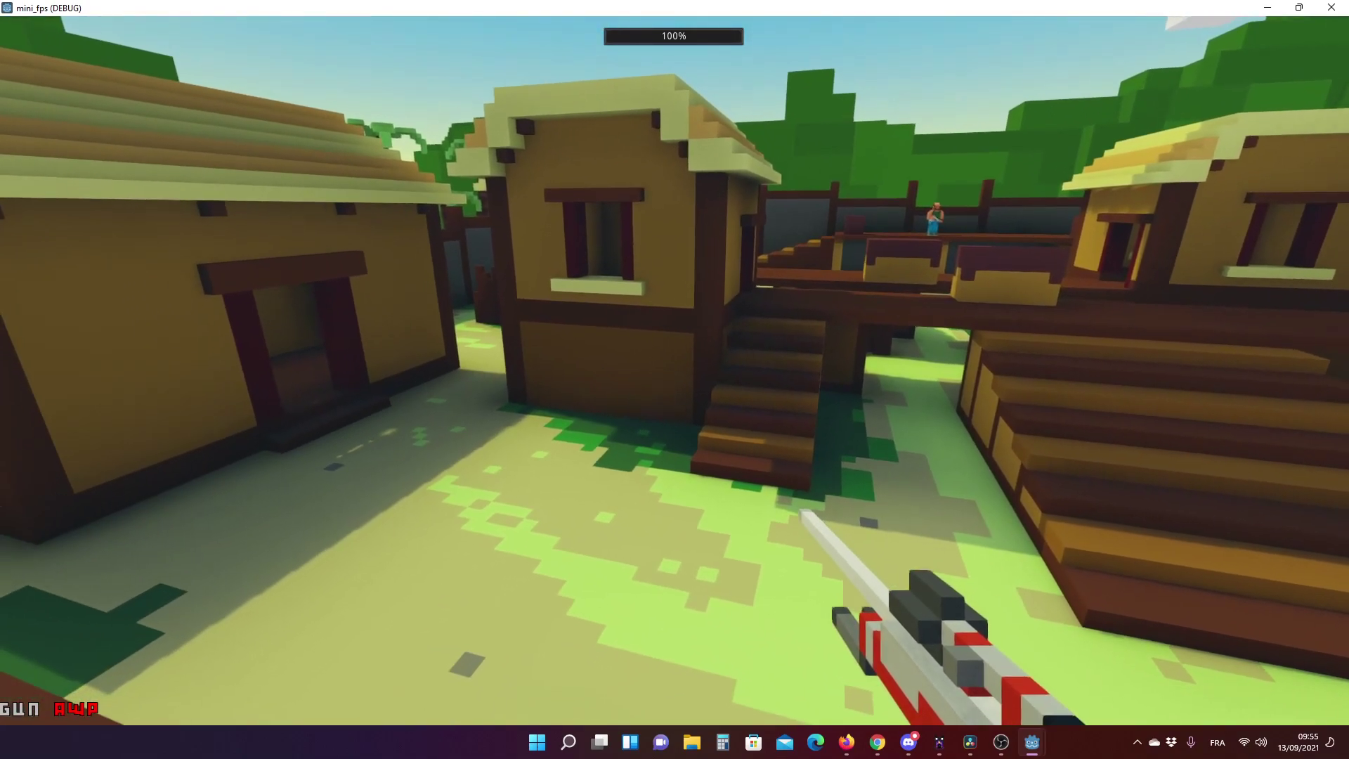
pyautogui.press('w')
pyautogui.press('space')
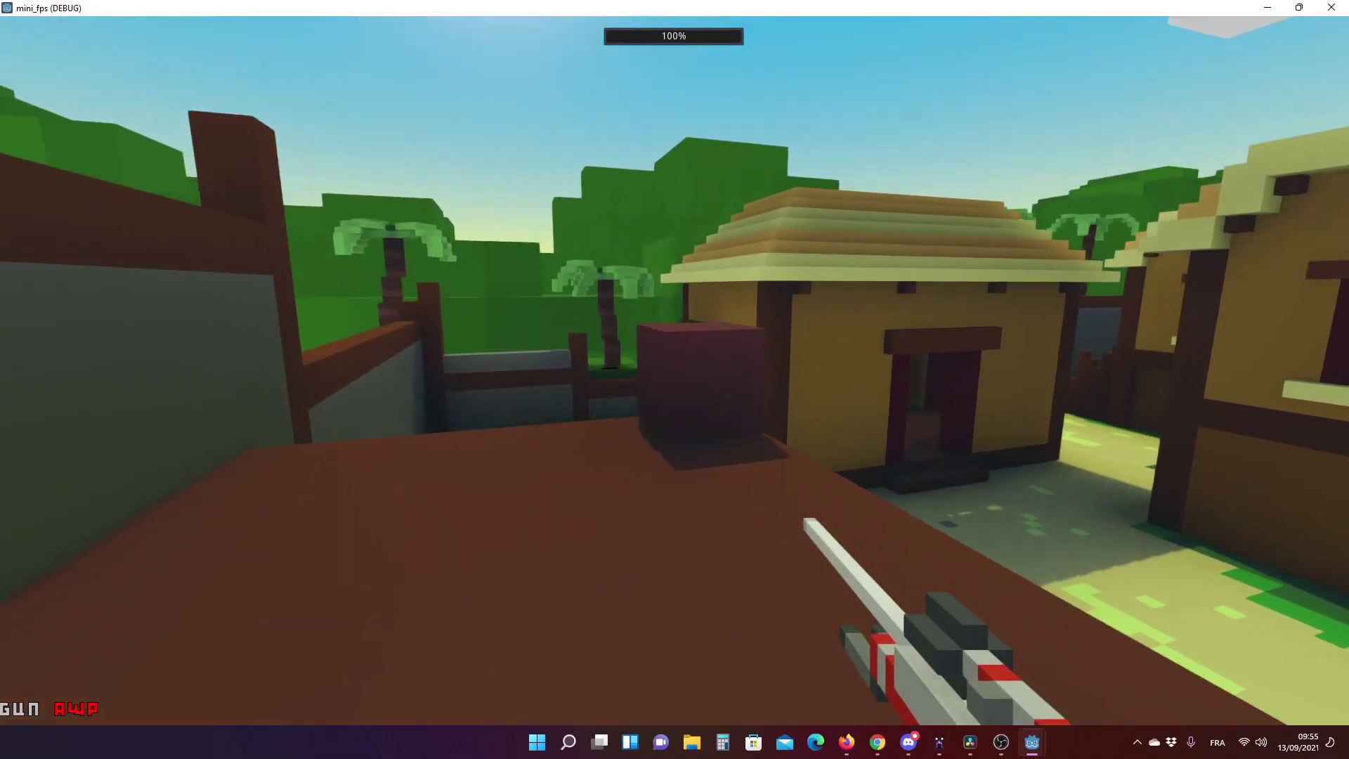
pyautogui.press('w')
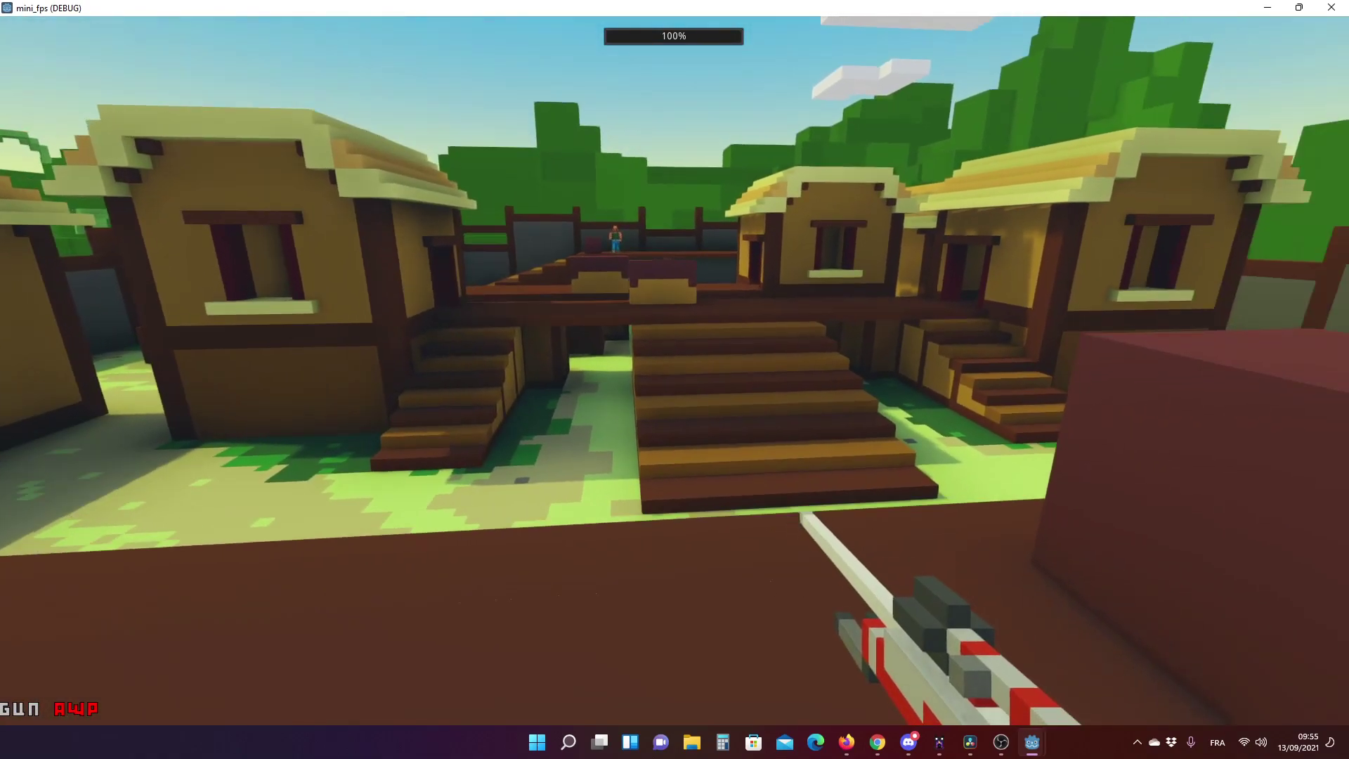
pyautogui.press('w')
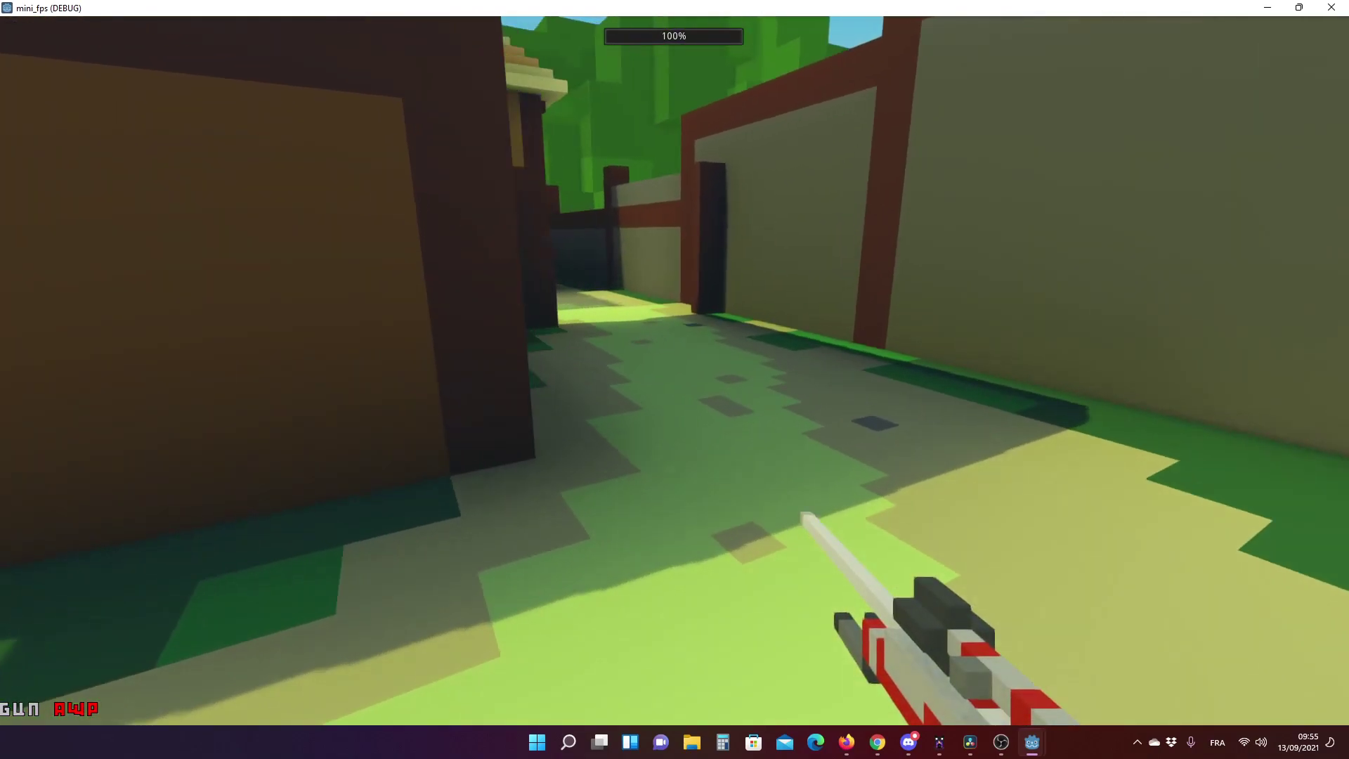
pyautogui.press('w')
pyautogui.press('w')
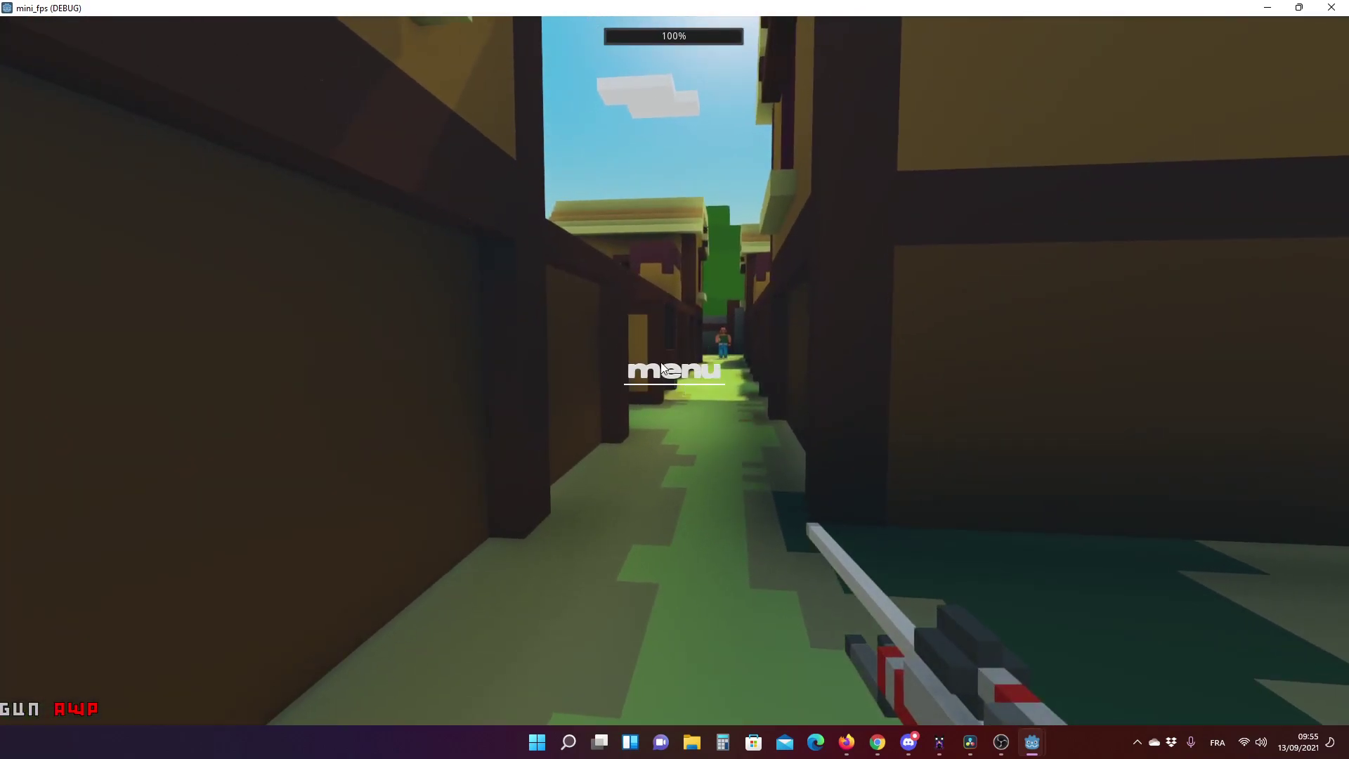
# Return to the main menu, start the Terminal map and walk the corridor toward the staircase.
pyautogui.click(659, 379)
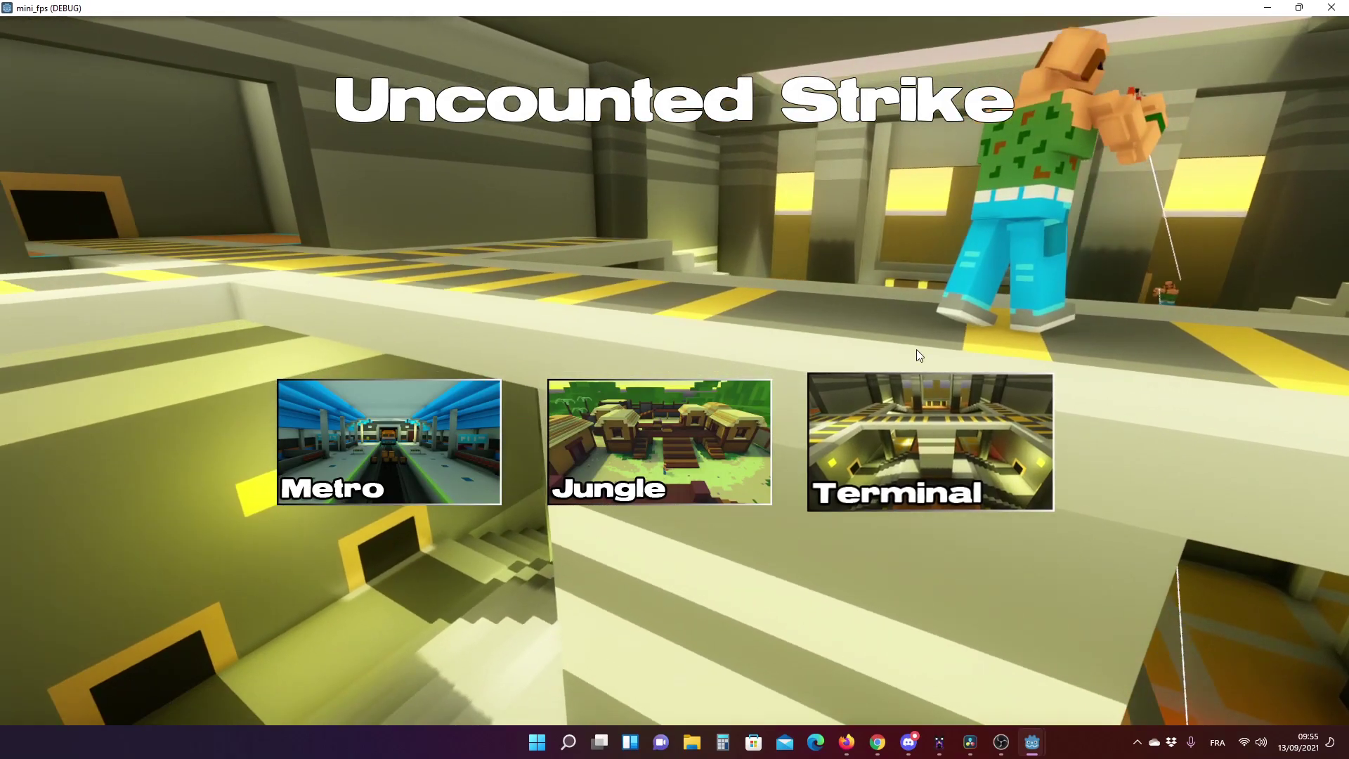
pyautogui.click(927, 443)
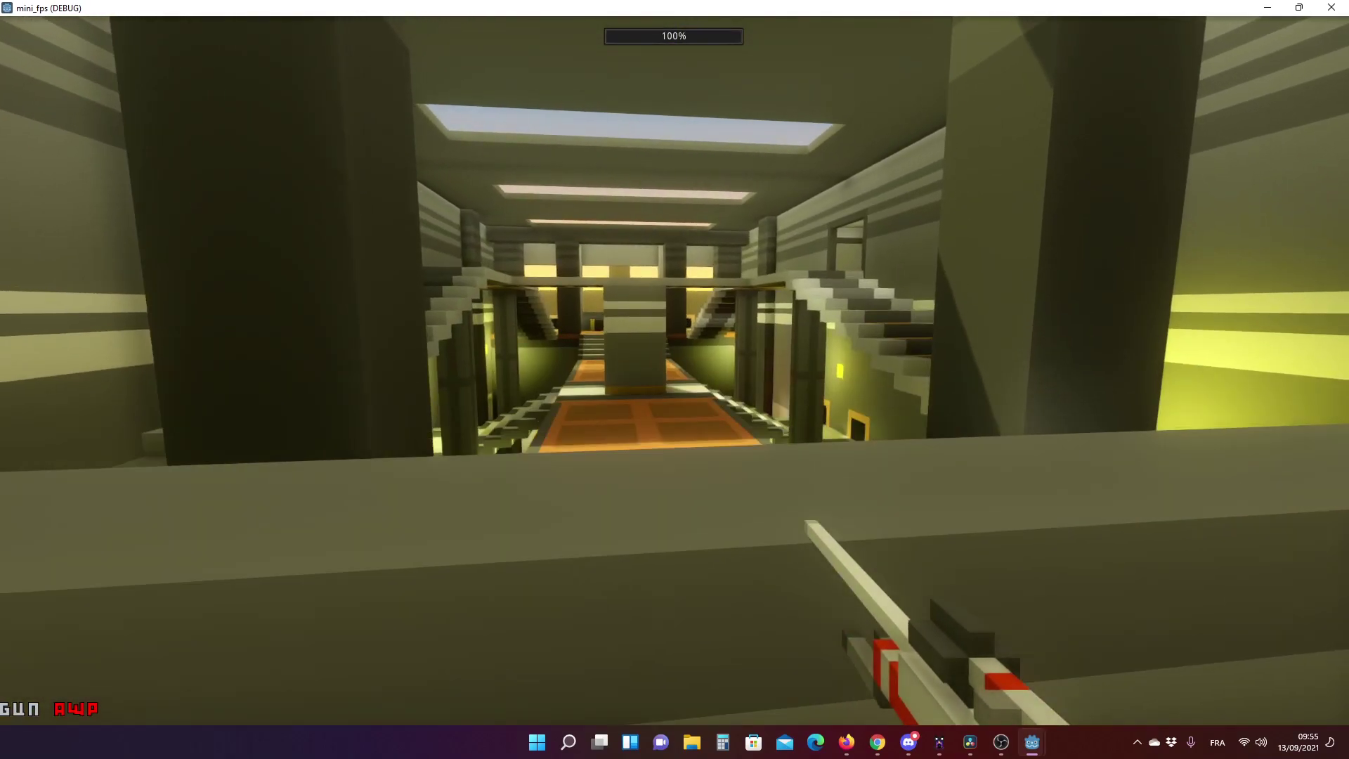
pyautogui.press('w')
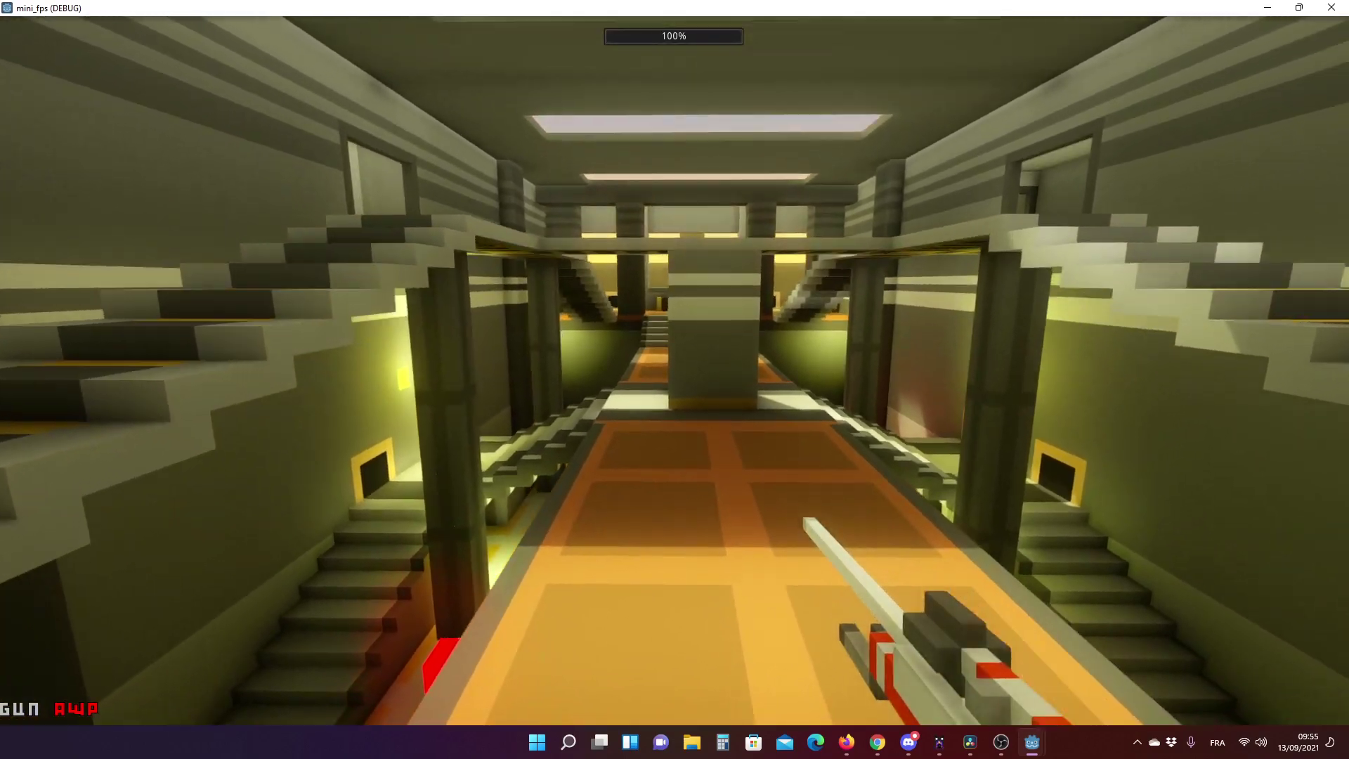
pyautogui.press('w')
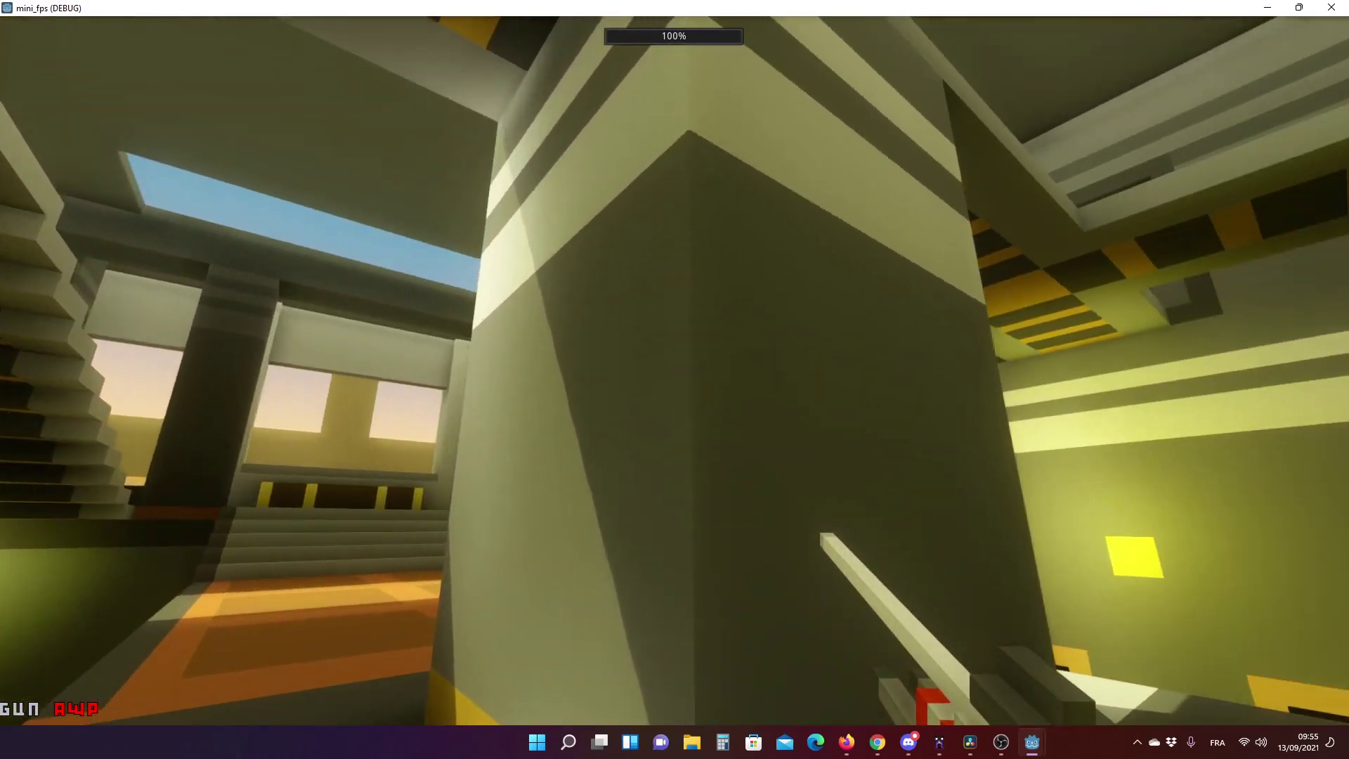
pyautogui.press('w')
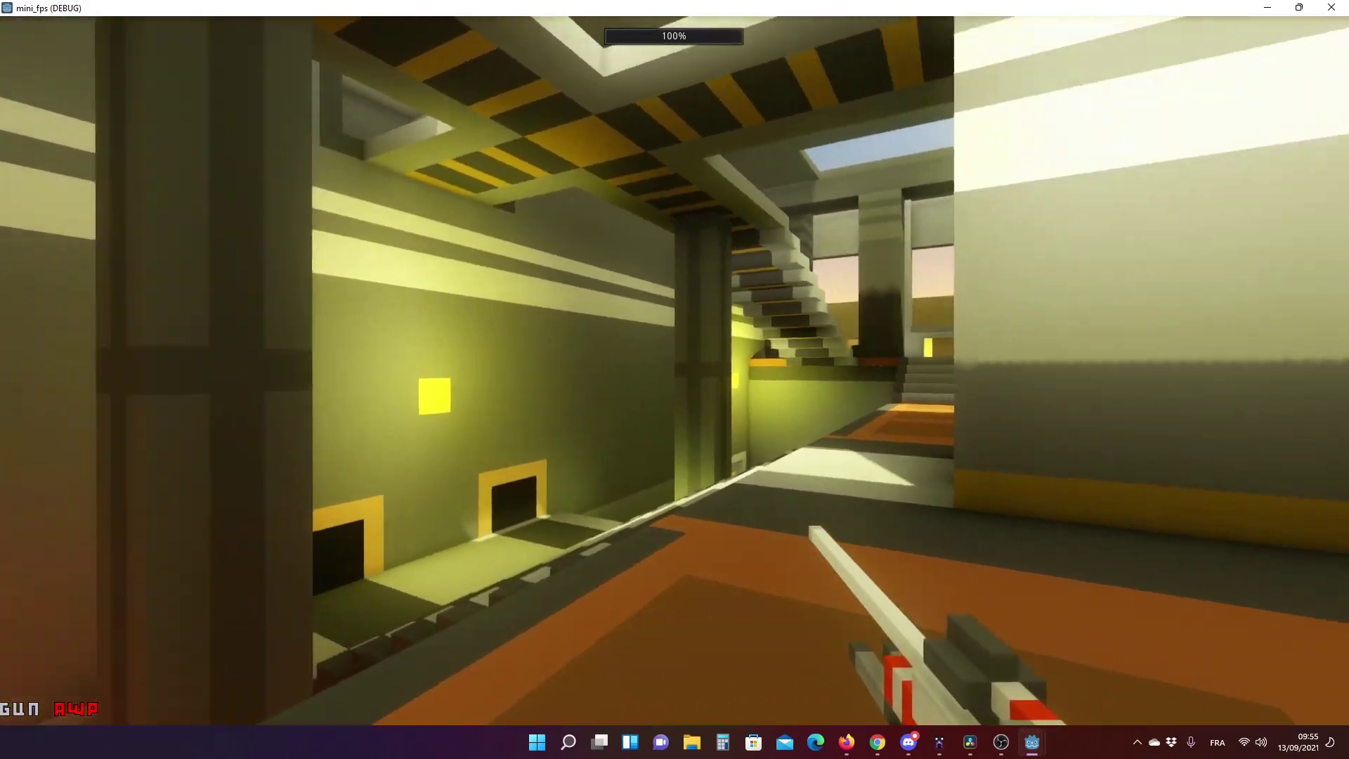
pyautogui.press('w')
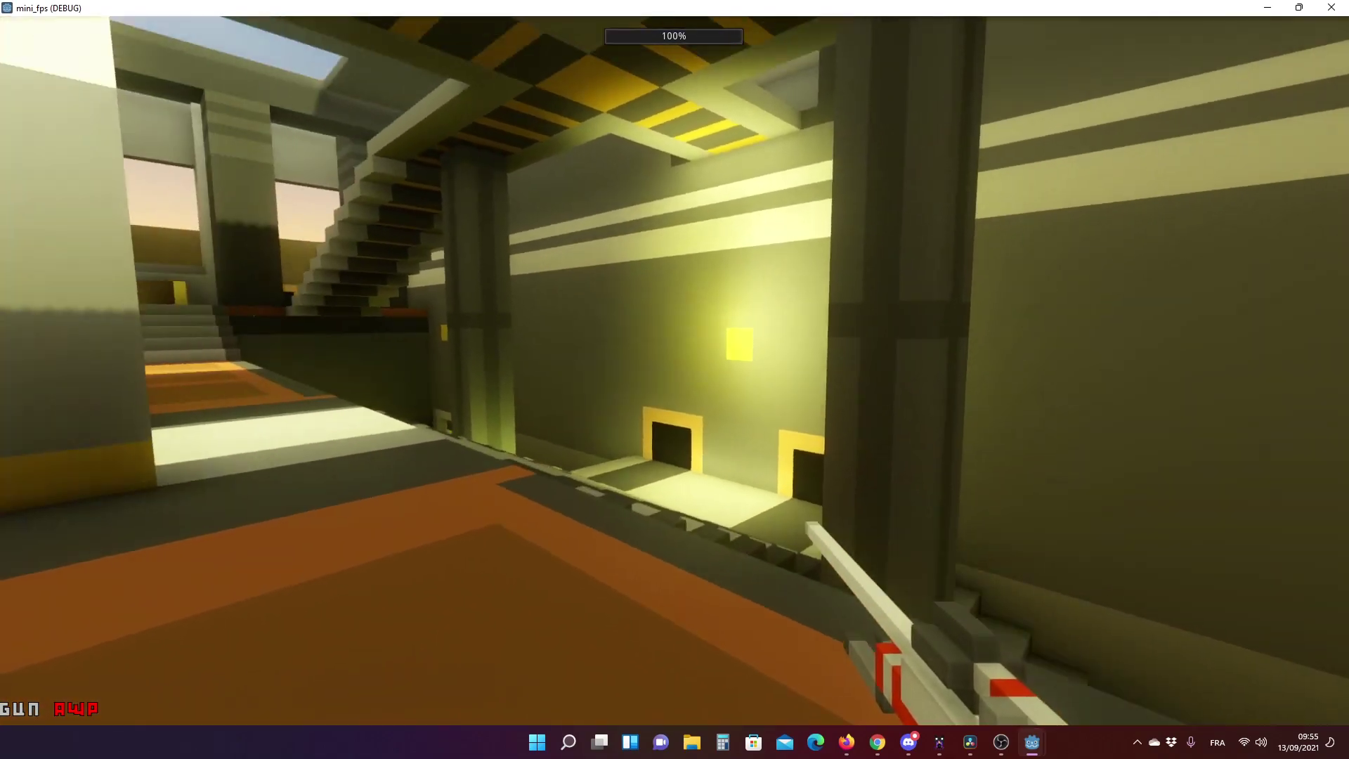
# Walk through the lower pillared room toward the red staircase and along the long corridor.
pyautogui.press('w')
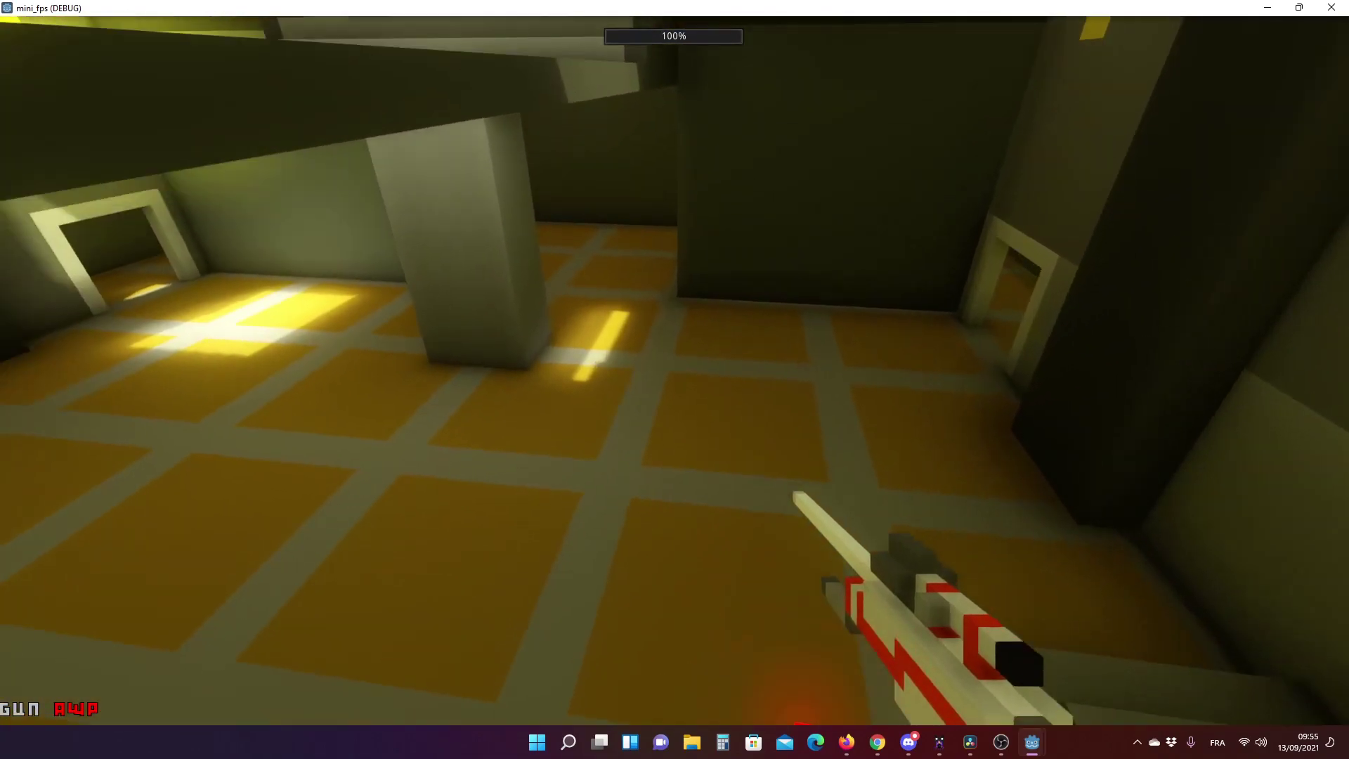
pyautogui.press('w')
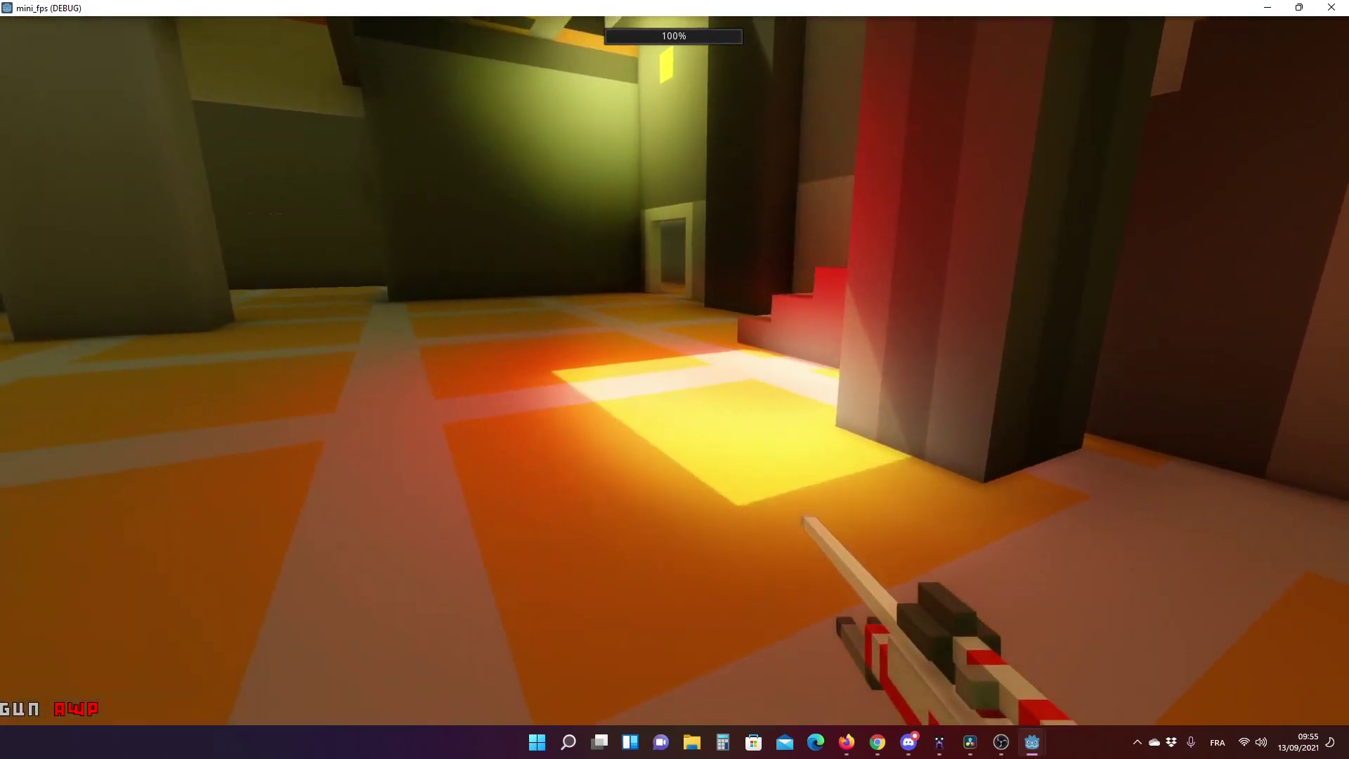
pyautogui.press('w')
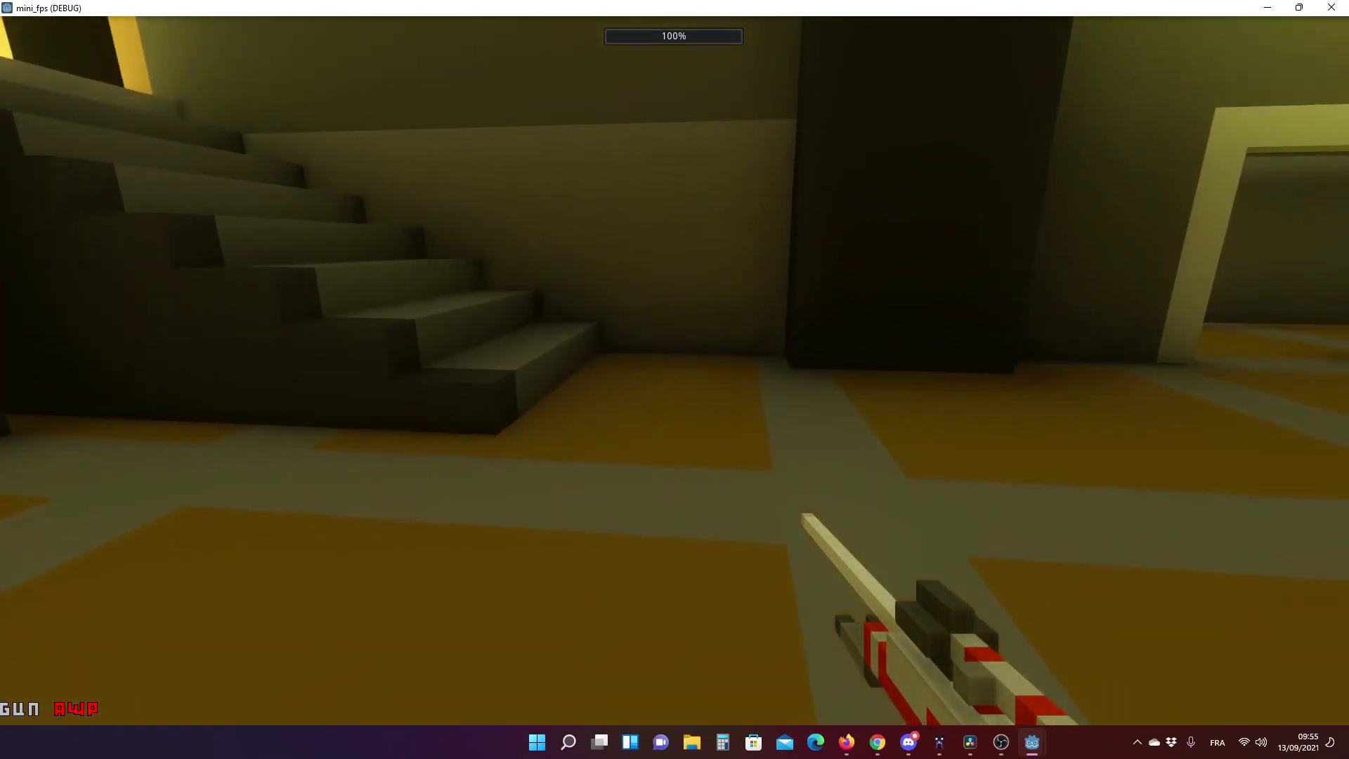
pyautogui.press('w')
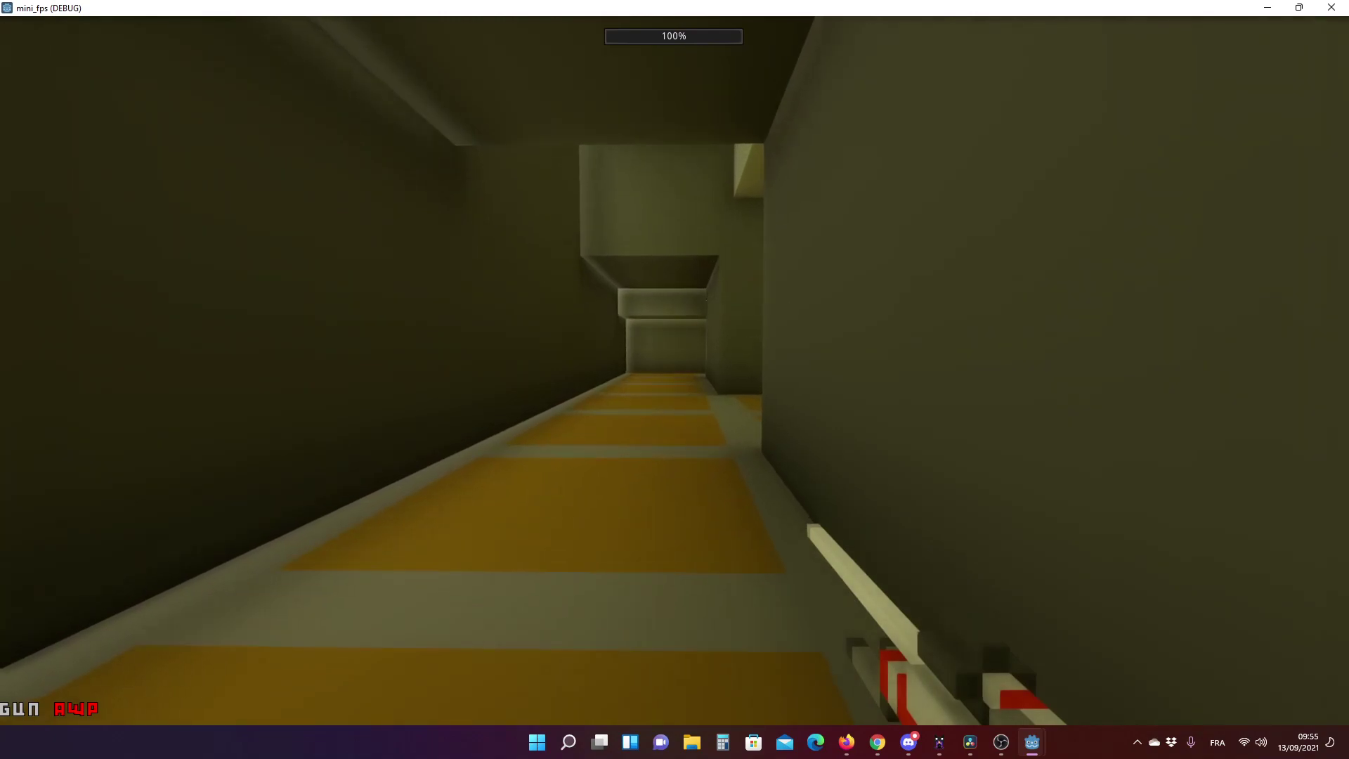
pyautogui.press('w')
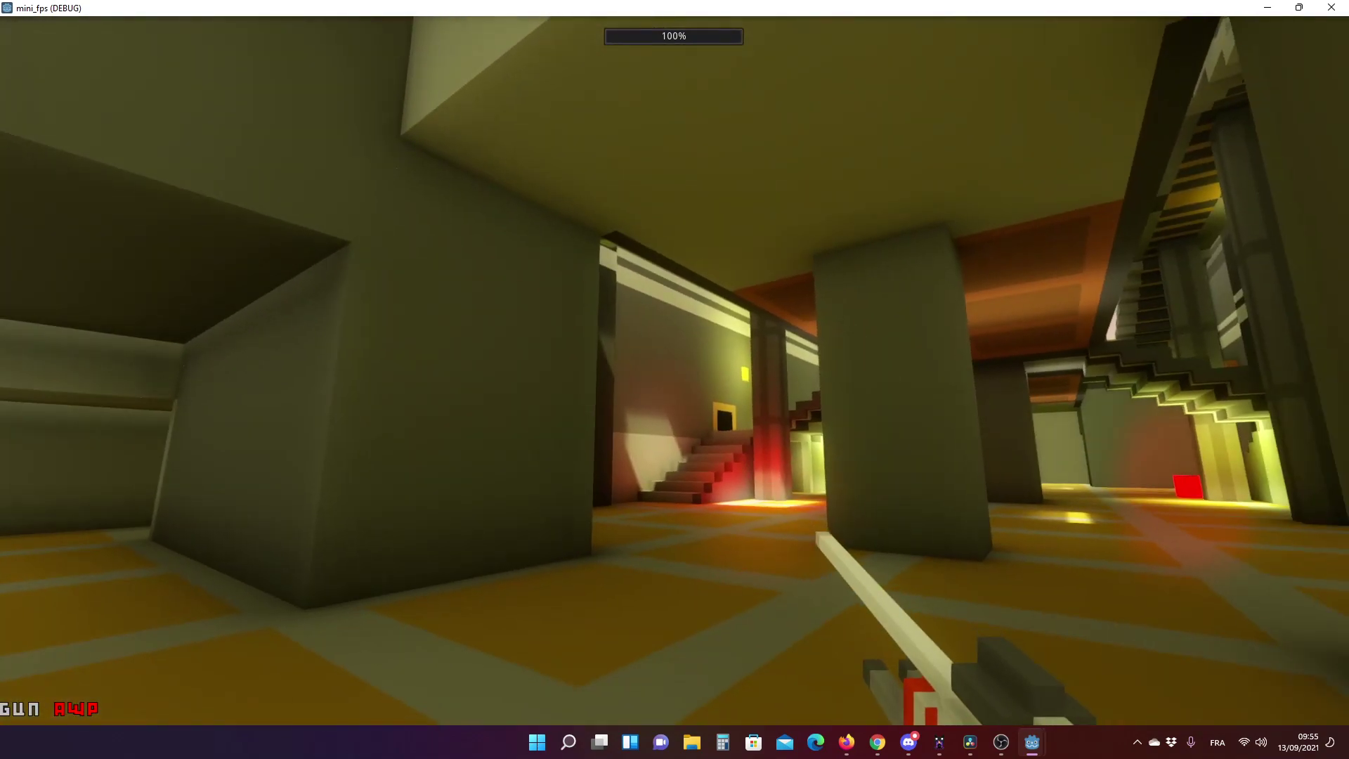
pyautogui.press('w')
pyautogui.press('w')
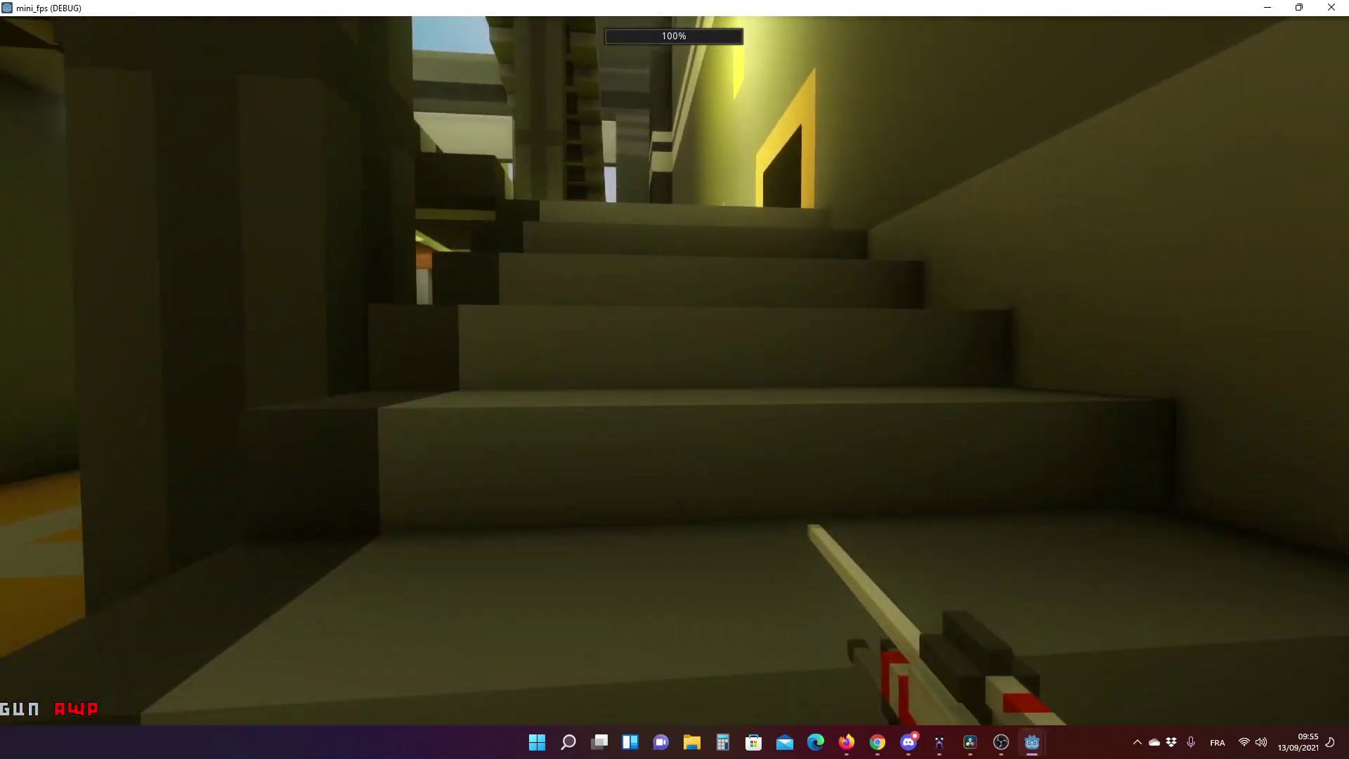
# Climb into the orange-floored hall, scope down the corridor with the AWP and fire.
pyautogui.press('w')
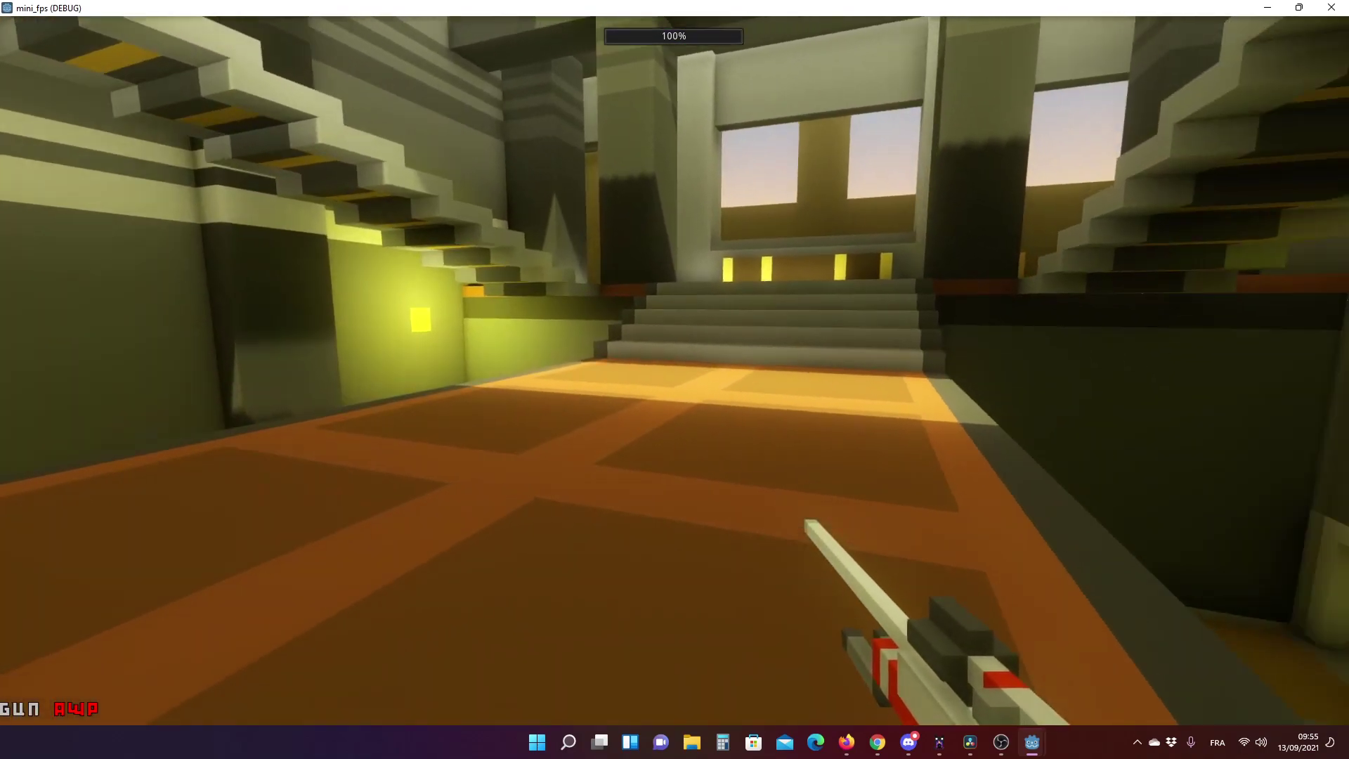
pyautogui.press('w')
pyautogui.press('w')
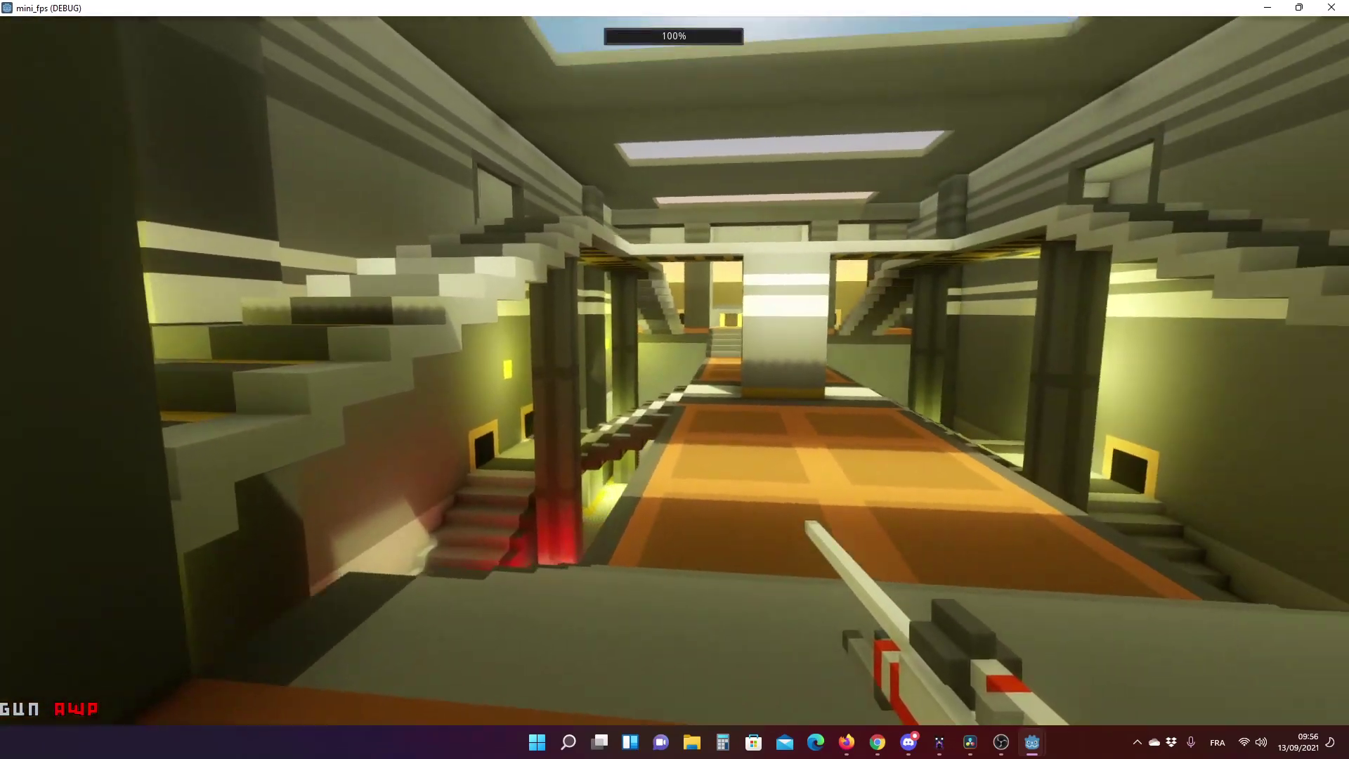
pyautogui.rightClick(674, 380)
pyautogui.rightClick(674, 379)
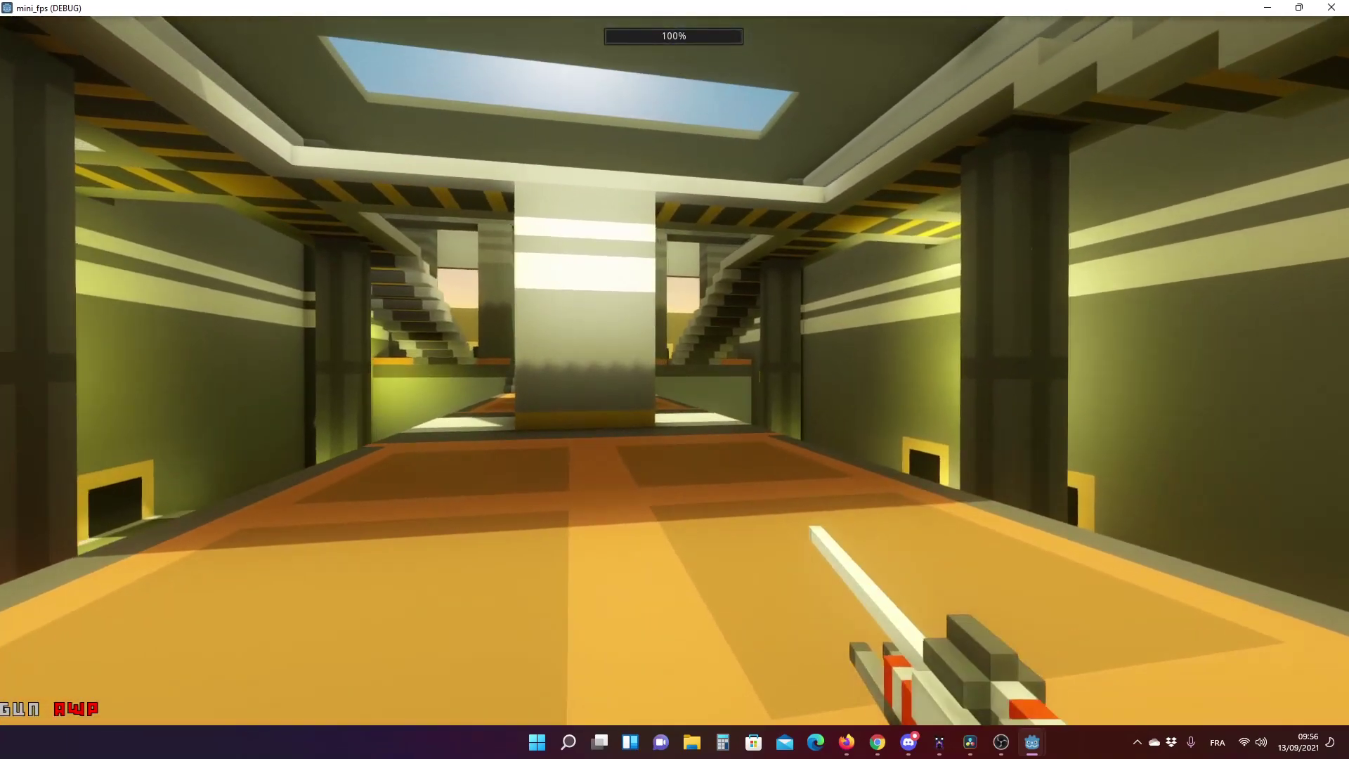
pyautogui.rightClick(674, 379)
pyautogui.rightClick(675, 379)
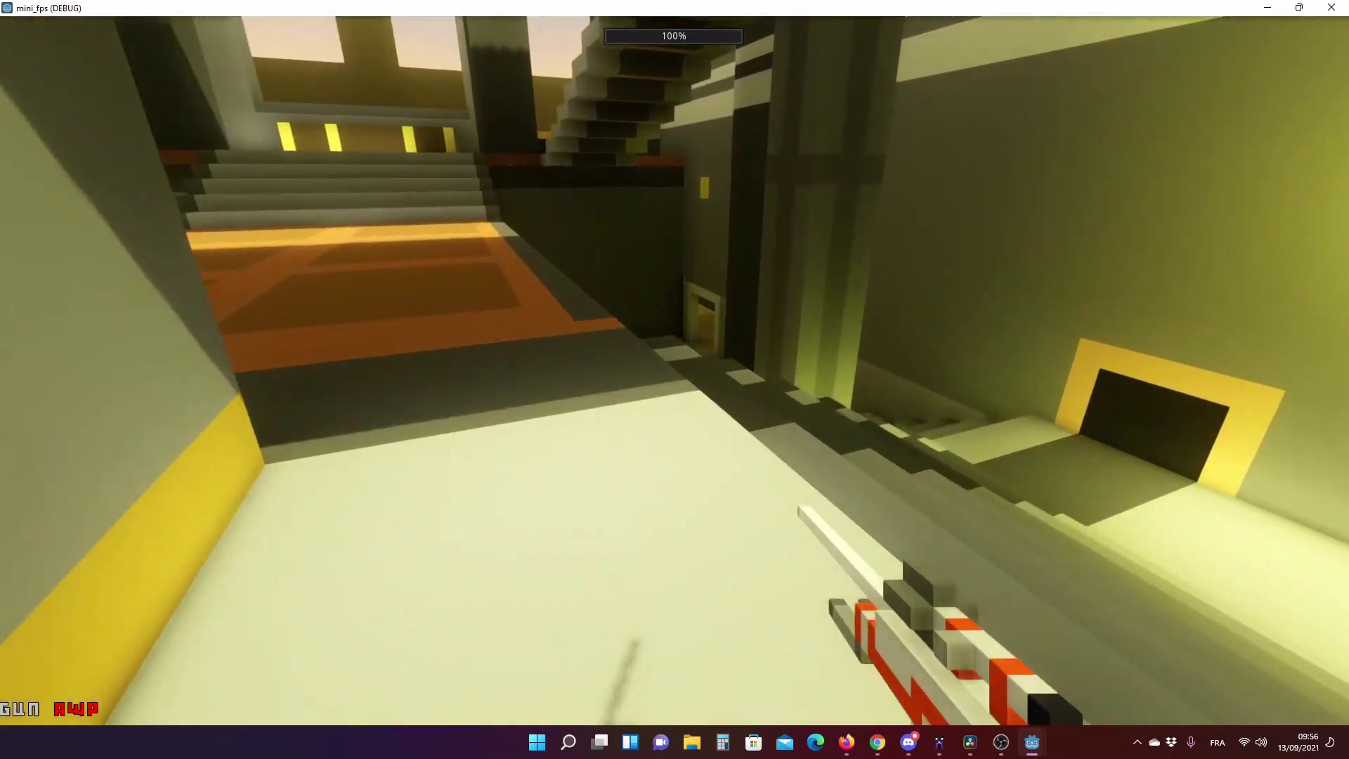
pyautogui.click(675, 380)
# Walk into the pillared hall, look toward the lit side-room doorway, and turn back.
pyautogui.press('w')
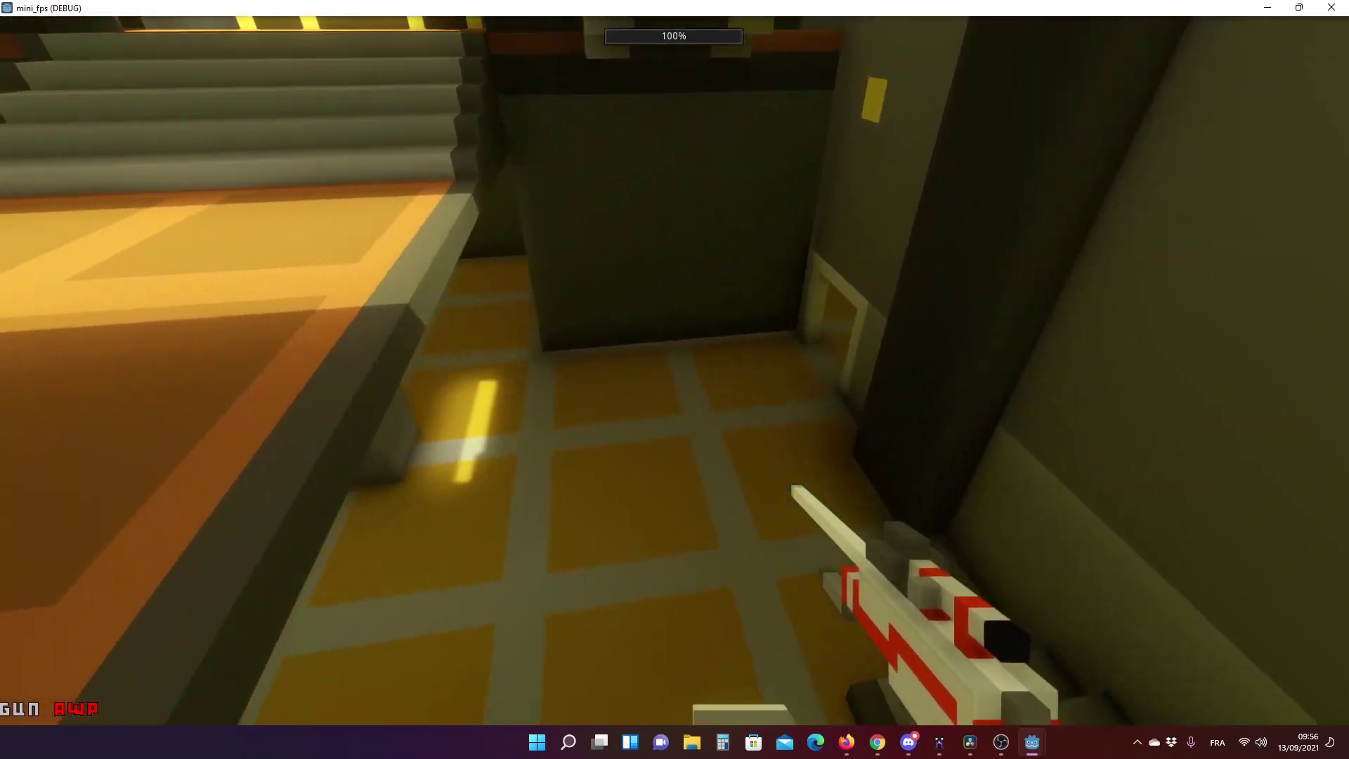
pyautogui.press('w')
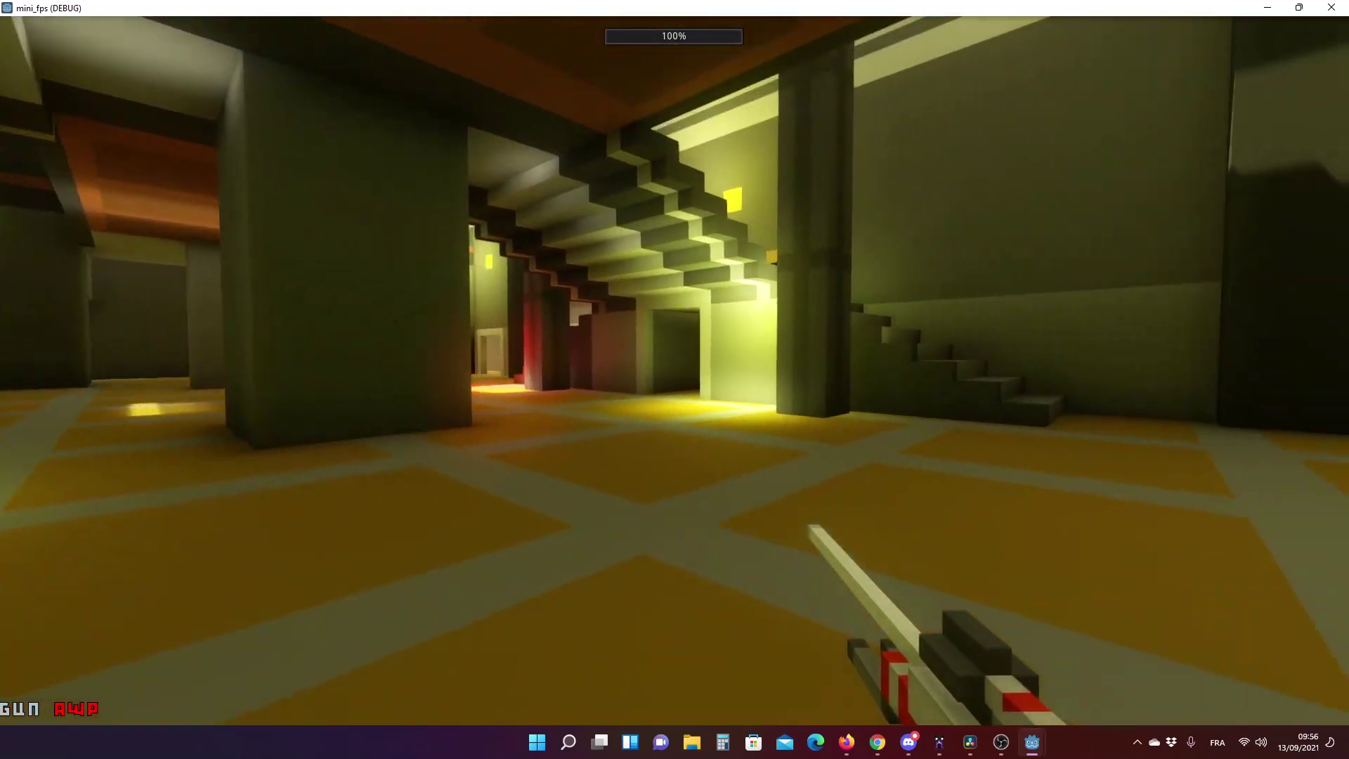
pyautogui.press('w')
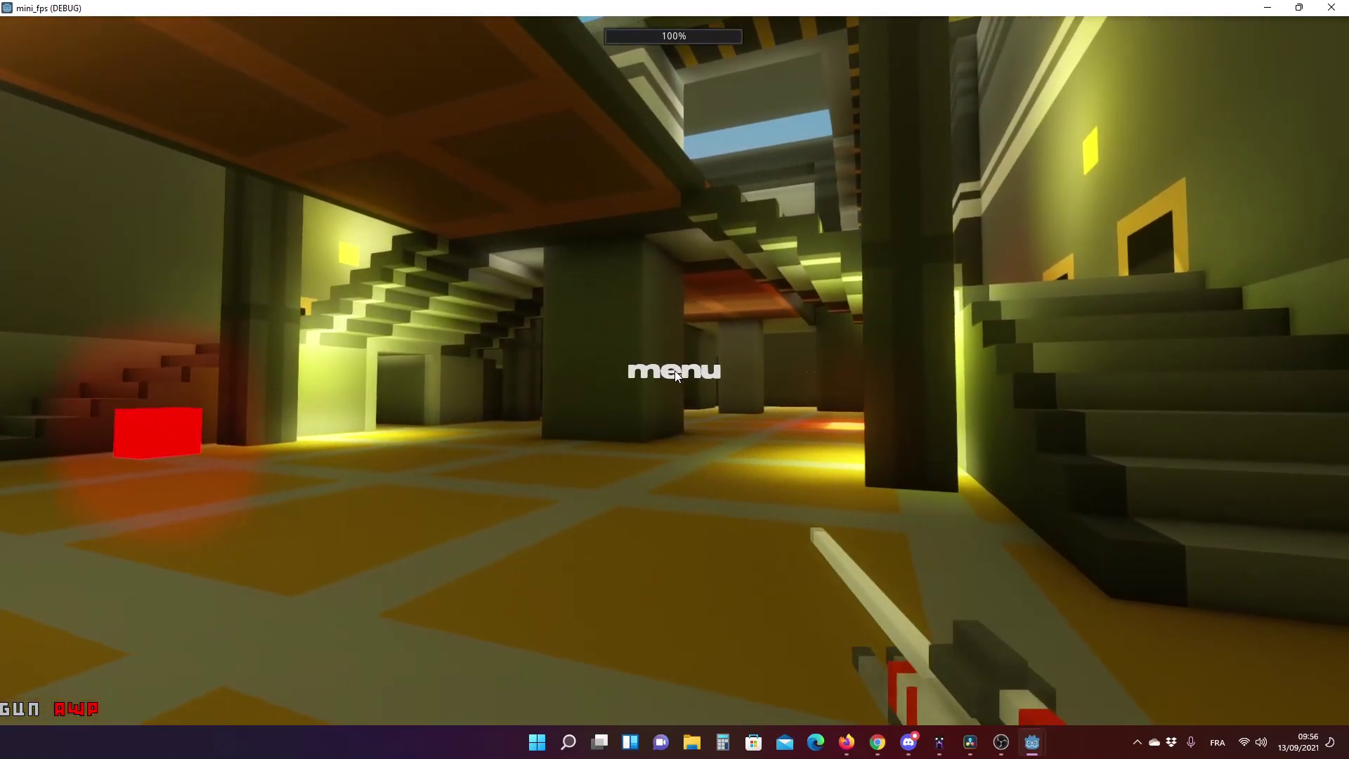
# Leave the Terminal map via 'menu' and start the Metro map.
pyautogui.click(1322, 13)
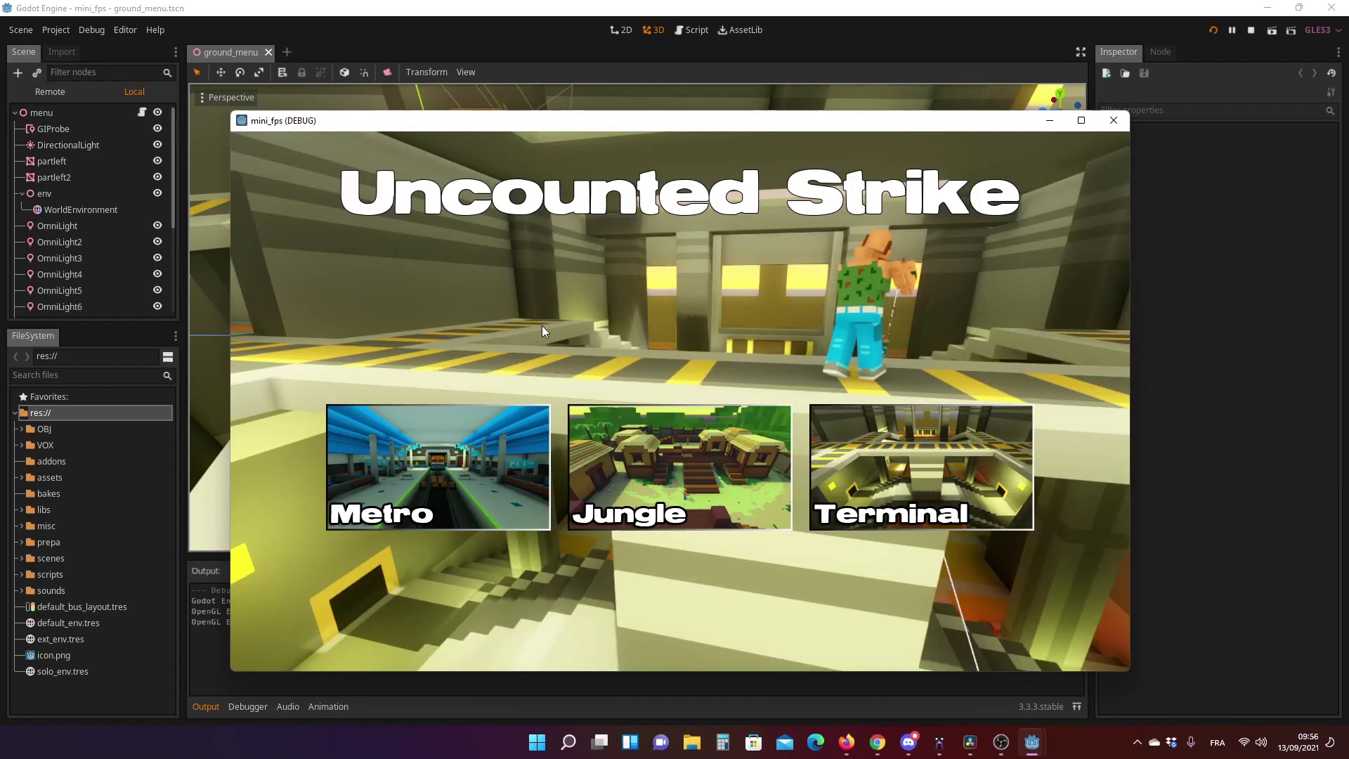
pyautogui.press('Return')
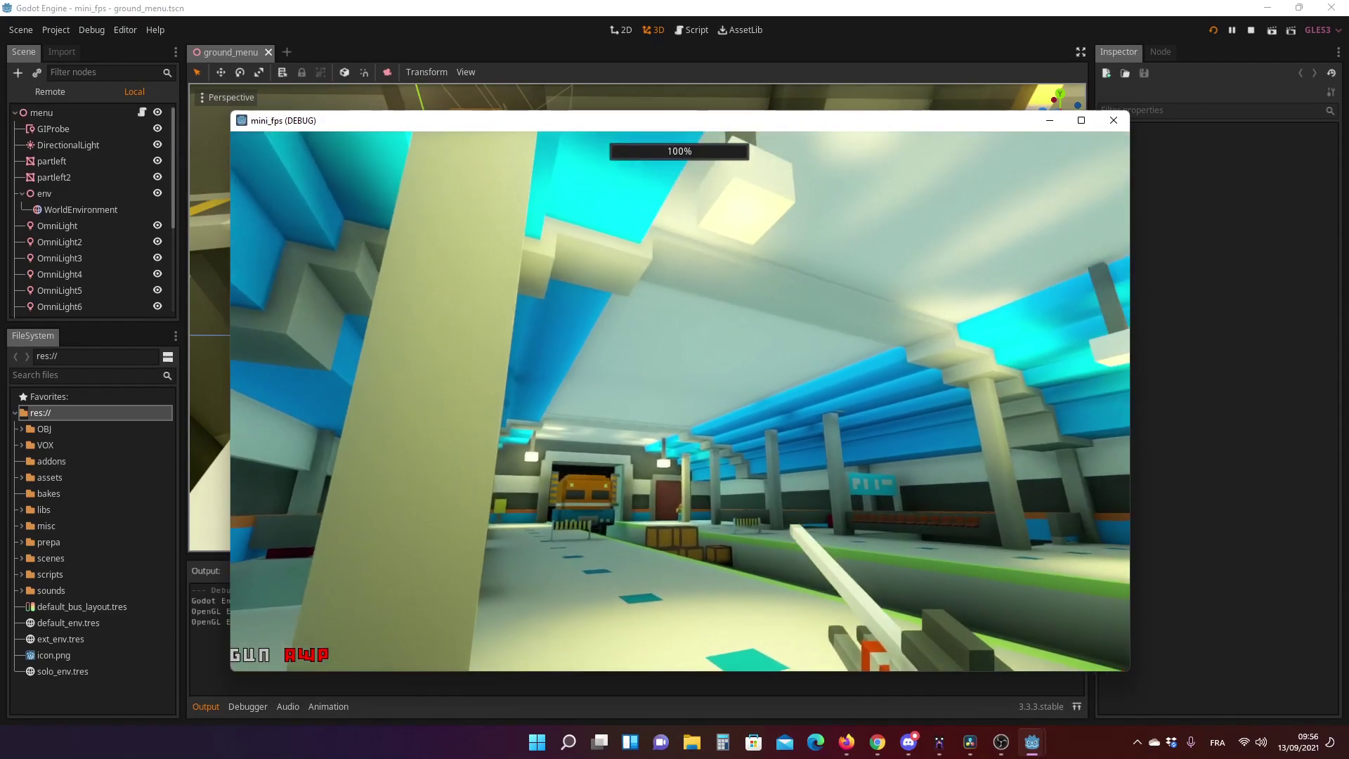
# Maximize the game window, explore the Metro platform and tracks, then close the game.
pyautogui.click(1082, 121)
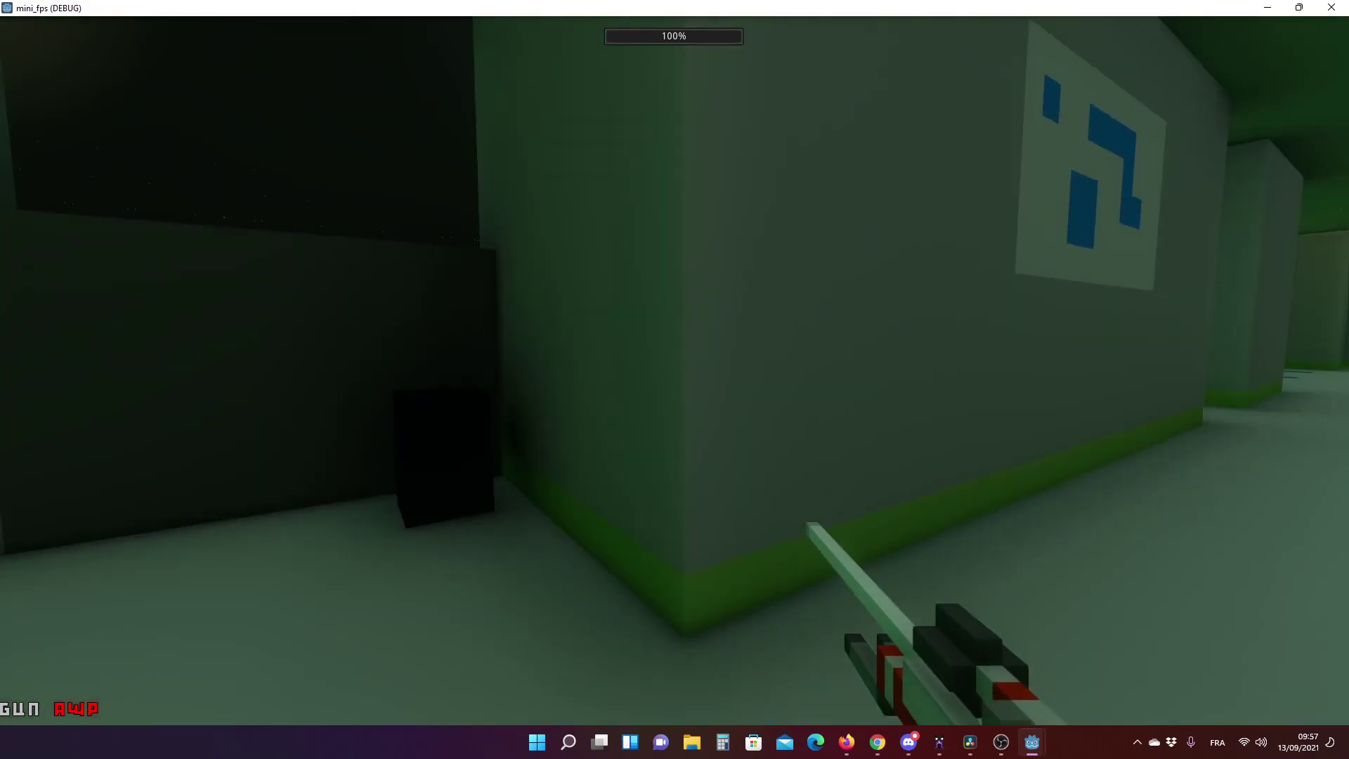
pyautogui.press('w')
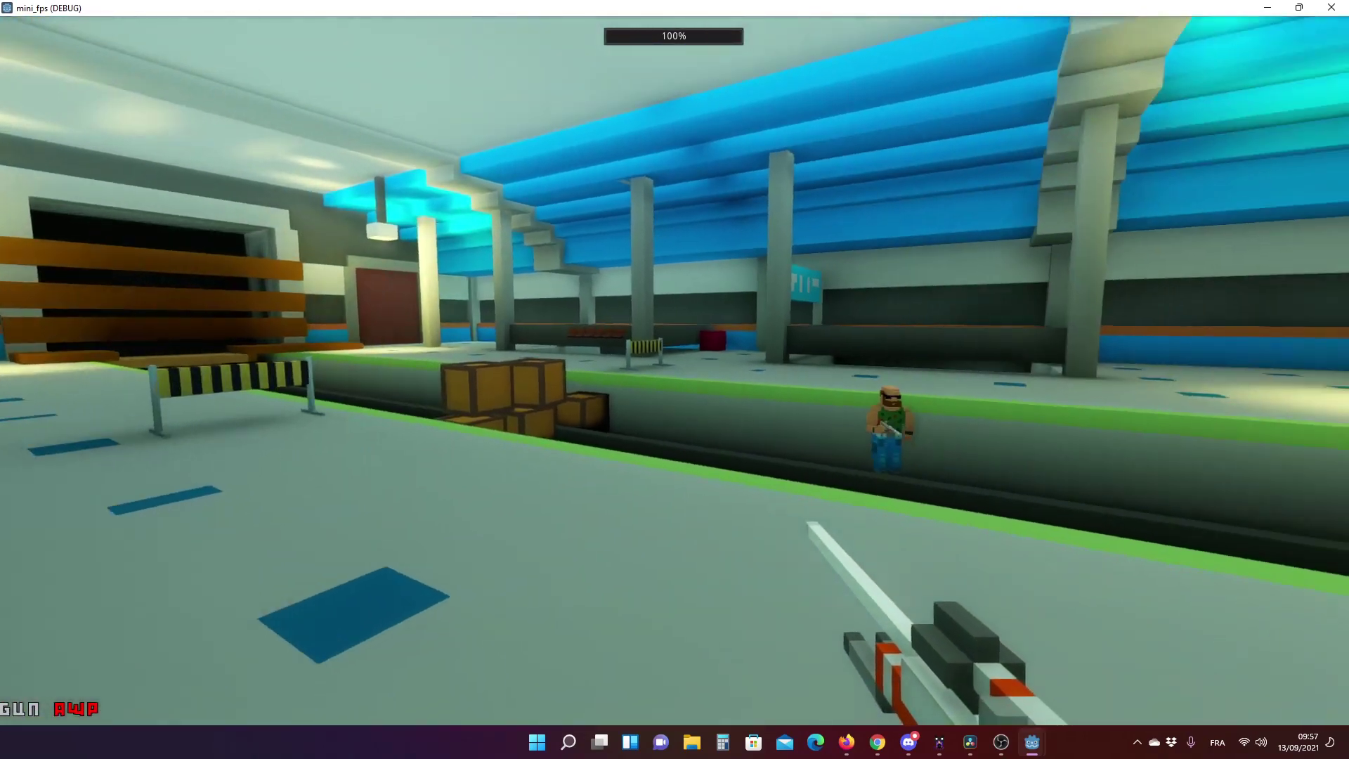
pyautogui.press('w')
pyautogui.press('w')
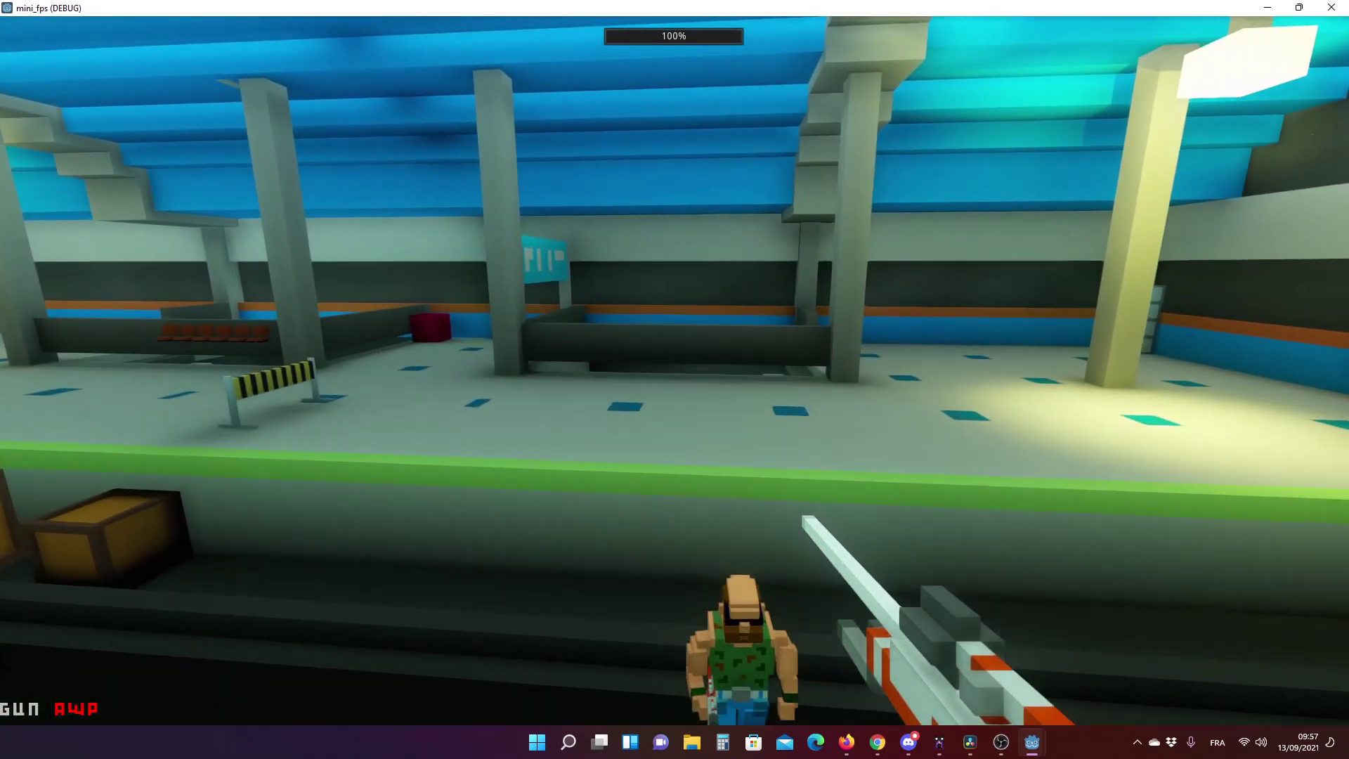
pyautogui.press('w')
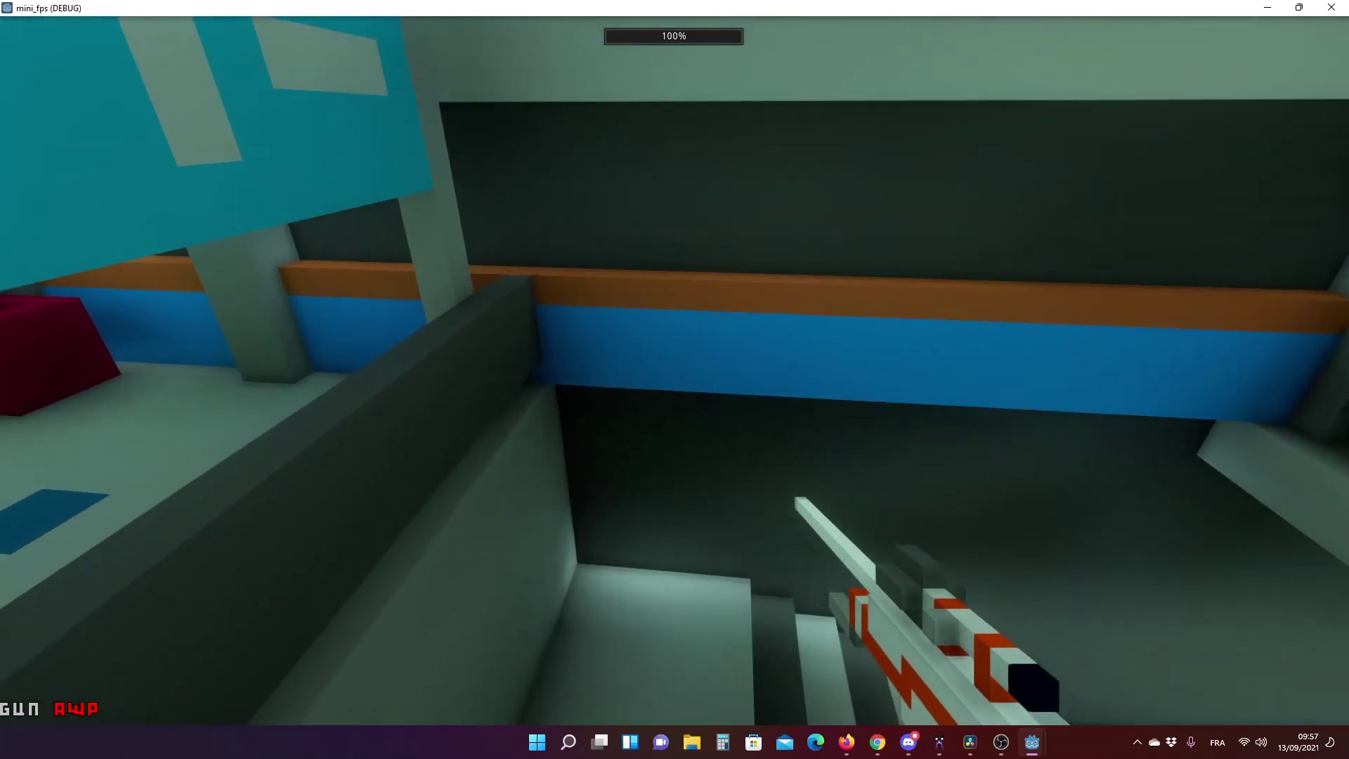
pyautogui.press('w')
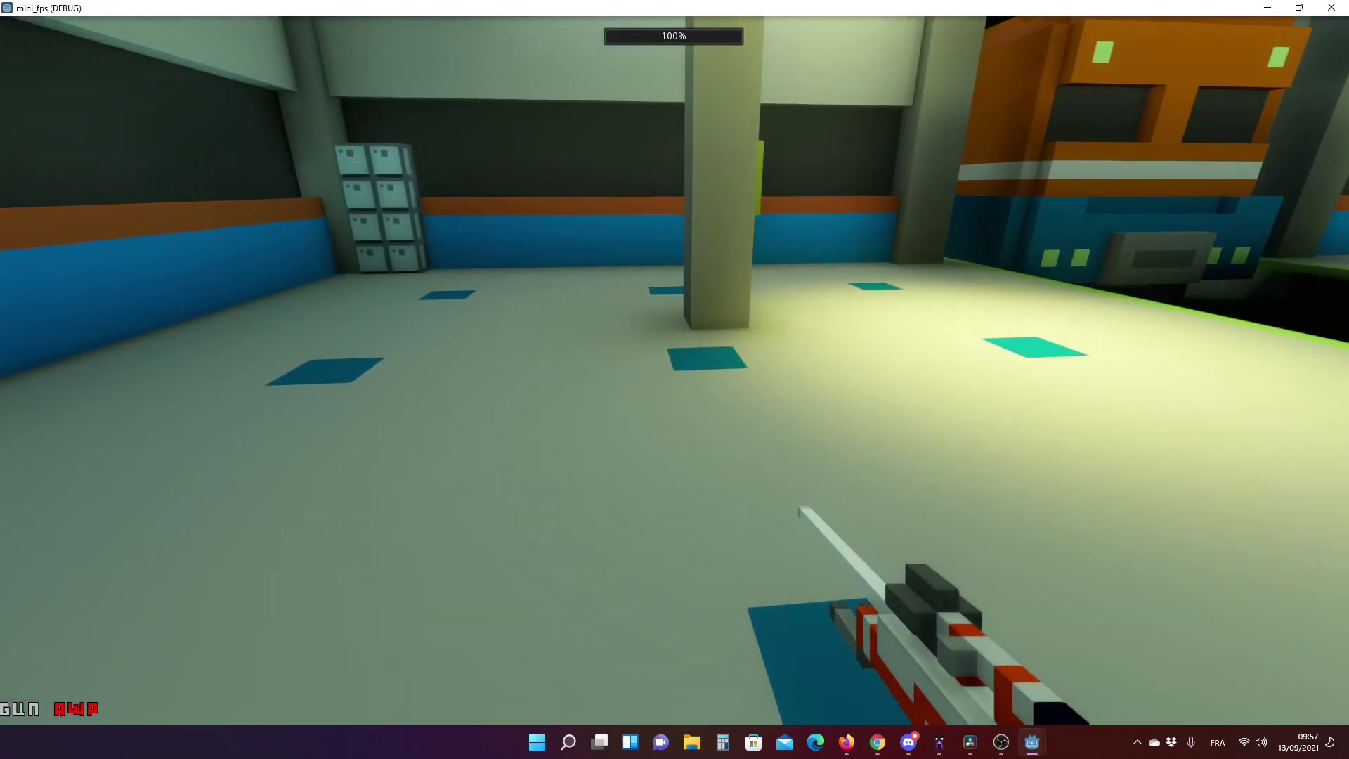
pyautogui.press('s')
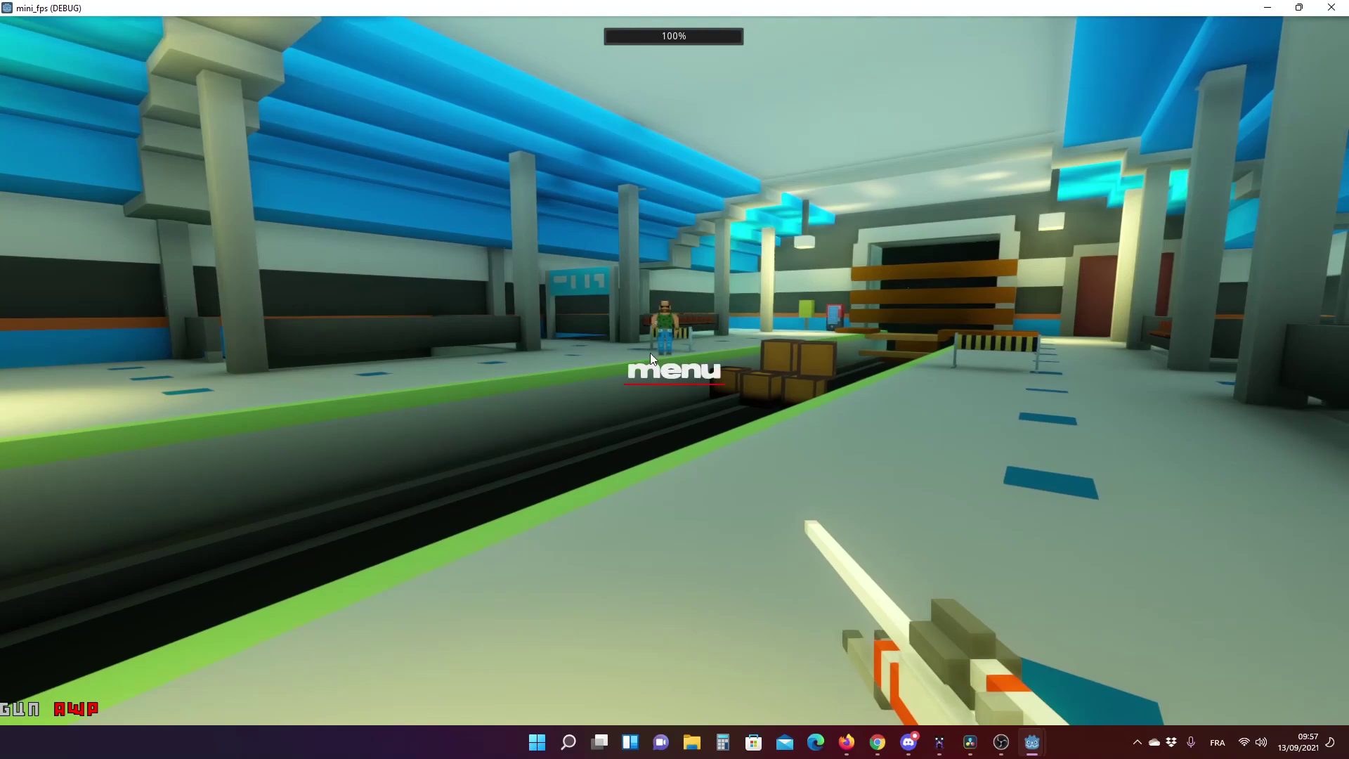
pyautogui.click(1315, 12)
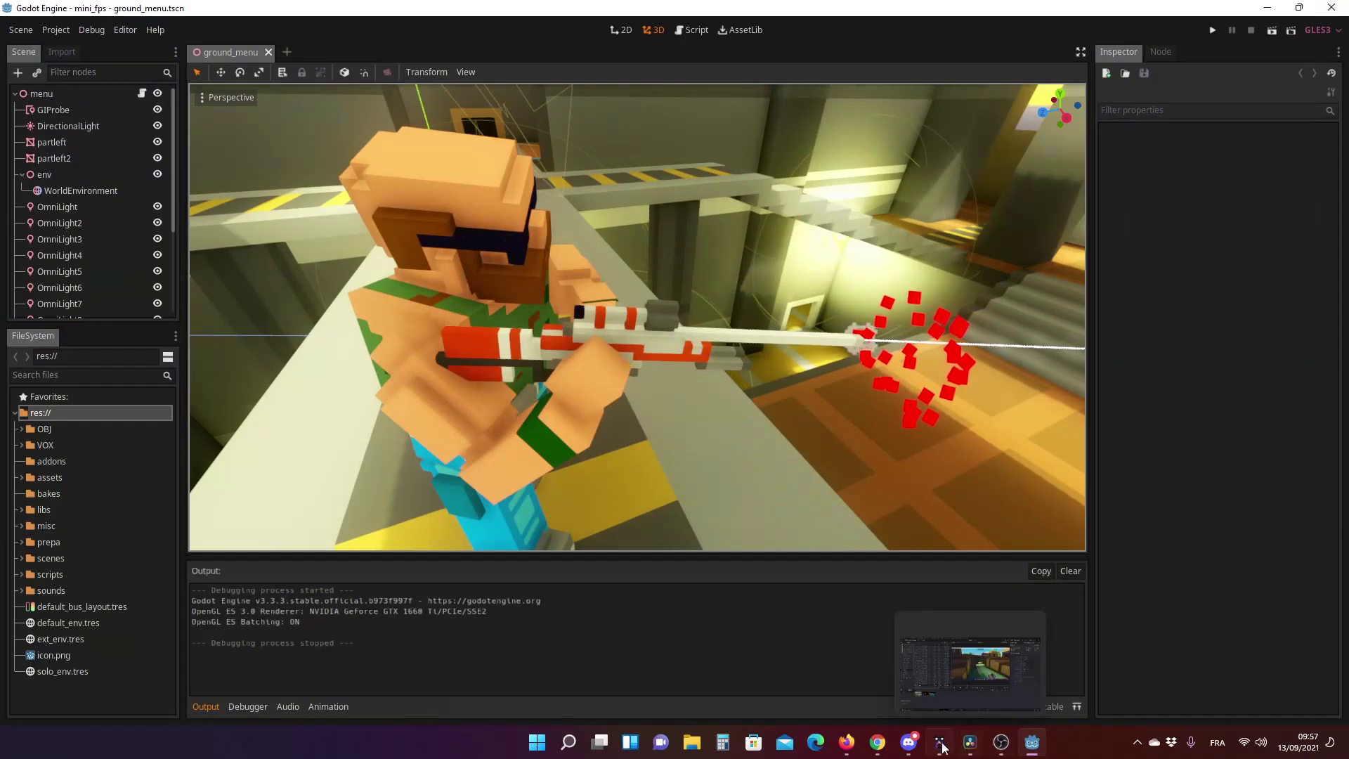
# Switch to MagicaVoxel and orbit the bagages model to face the walkway and central column.
pyautogui.click(942, 745)
pyautogui.scroll(5, 617, 374)
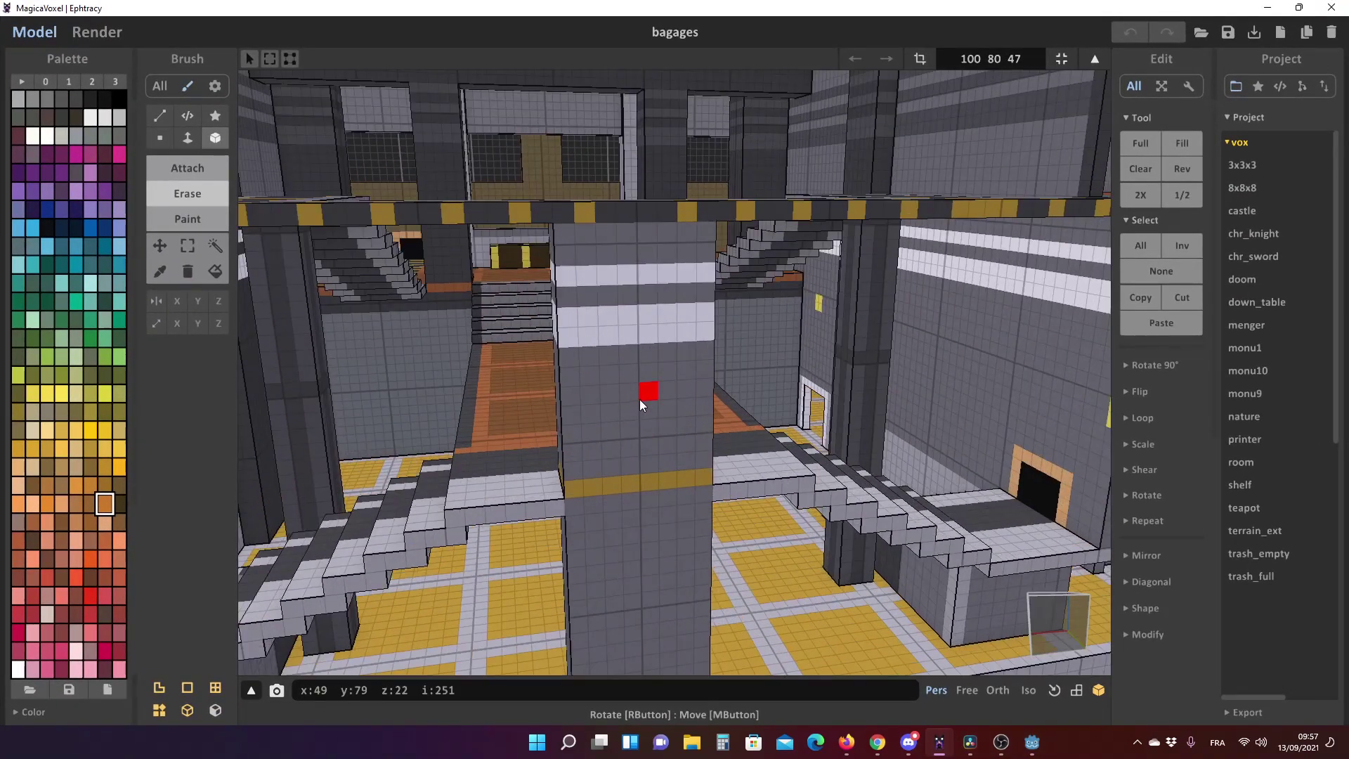
pyautogui.scroll(5, 553, 356)
pyautogui.scroll(-8, 553, 356)
pyautogui.scroll(-3, 722, 302)
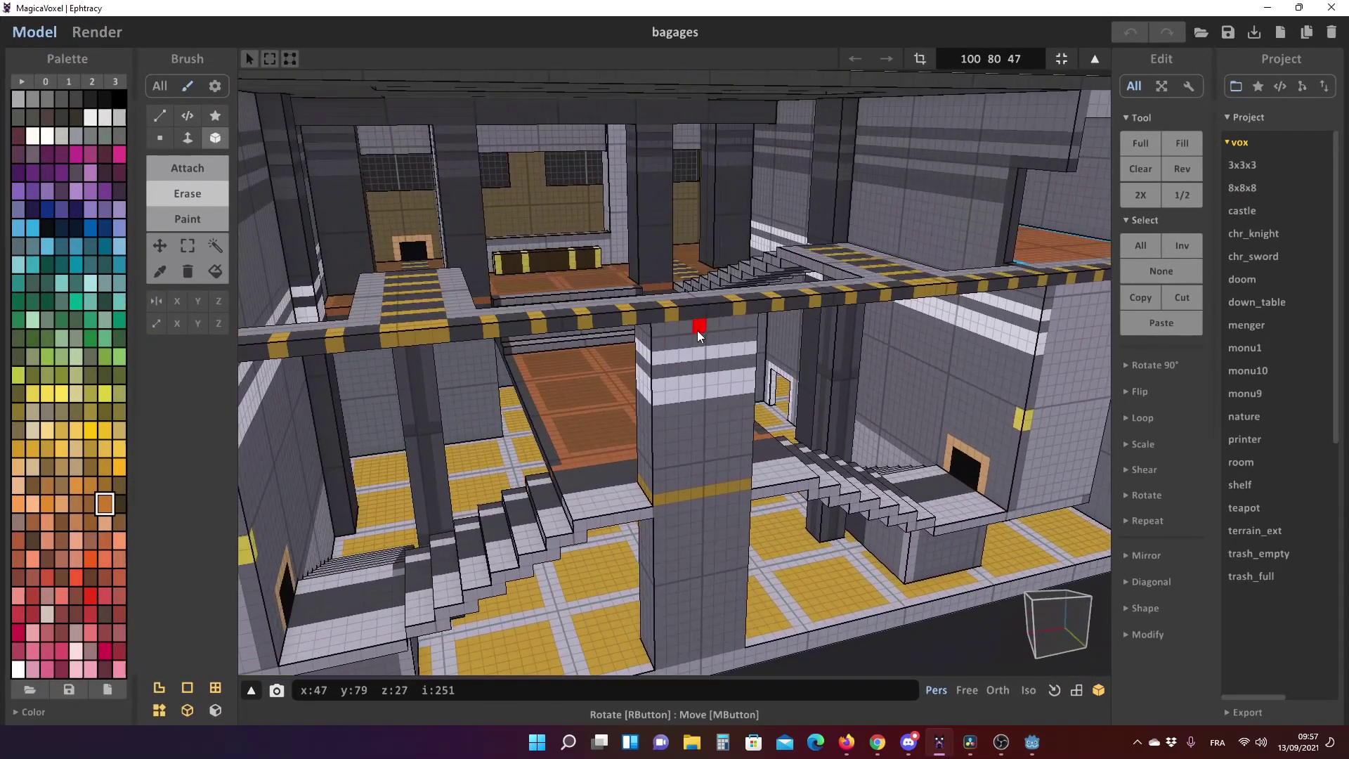
pyautogui.moveTo(684, 323); pyautogui.dragTo(668, 242, button='right')
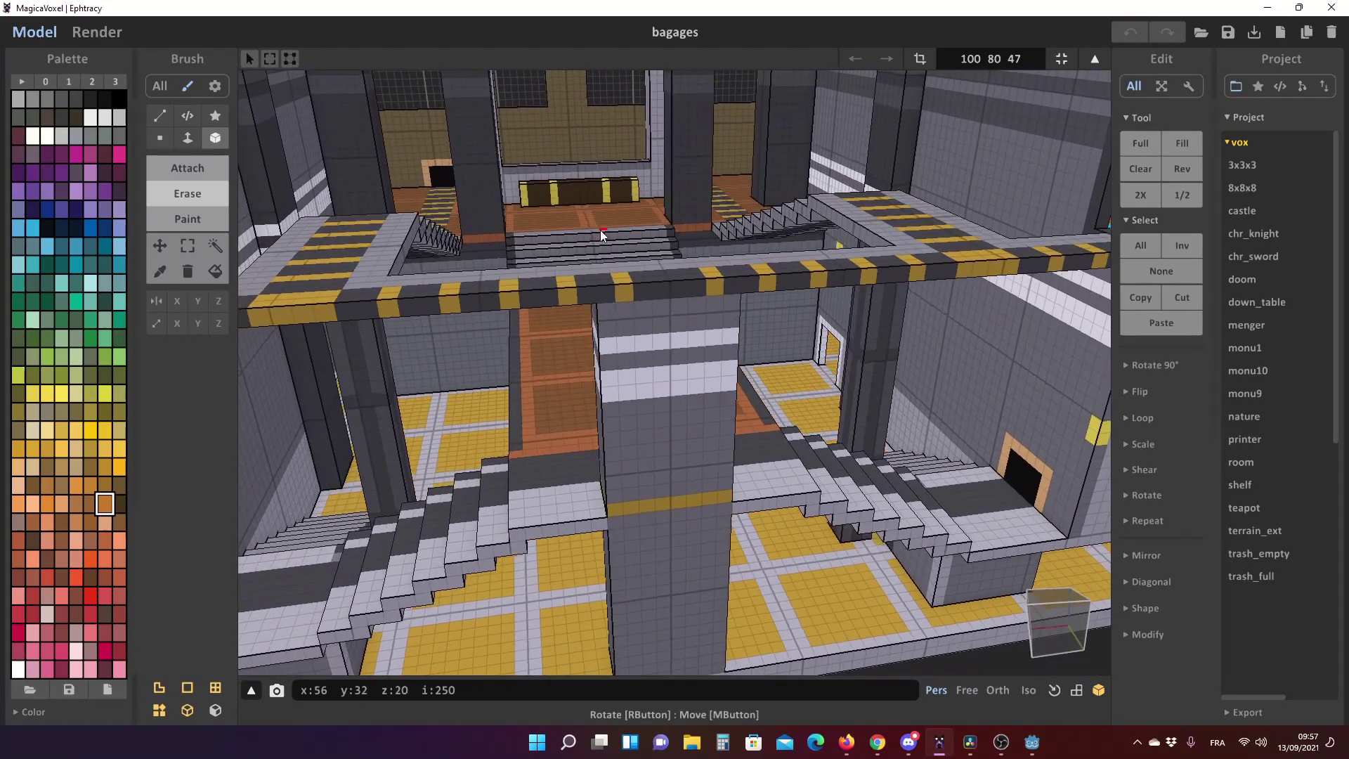
pyautogui.moveTo(578, 232); pyautogui.dragTo(614, 229, button='right')
pyautogui.scroll(5, 667, 288)
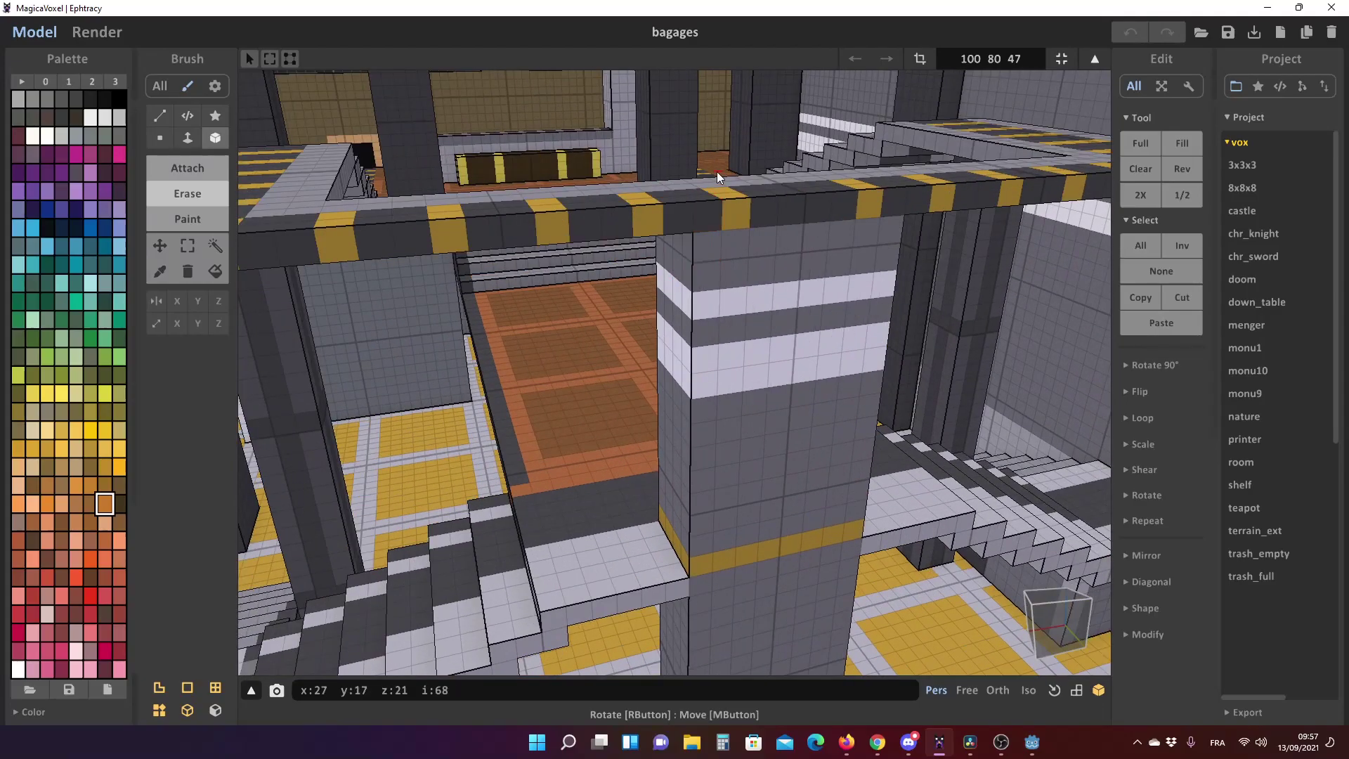
# Orbit and zoom over the stairs and column toward the staircase beneath the orange platform.
pyautogui.moveTo(717, 172); pyautogui.dragTo(674, 197, button='right')
pyautogui.scroll(5, 660, 182)
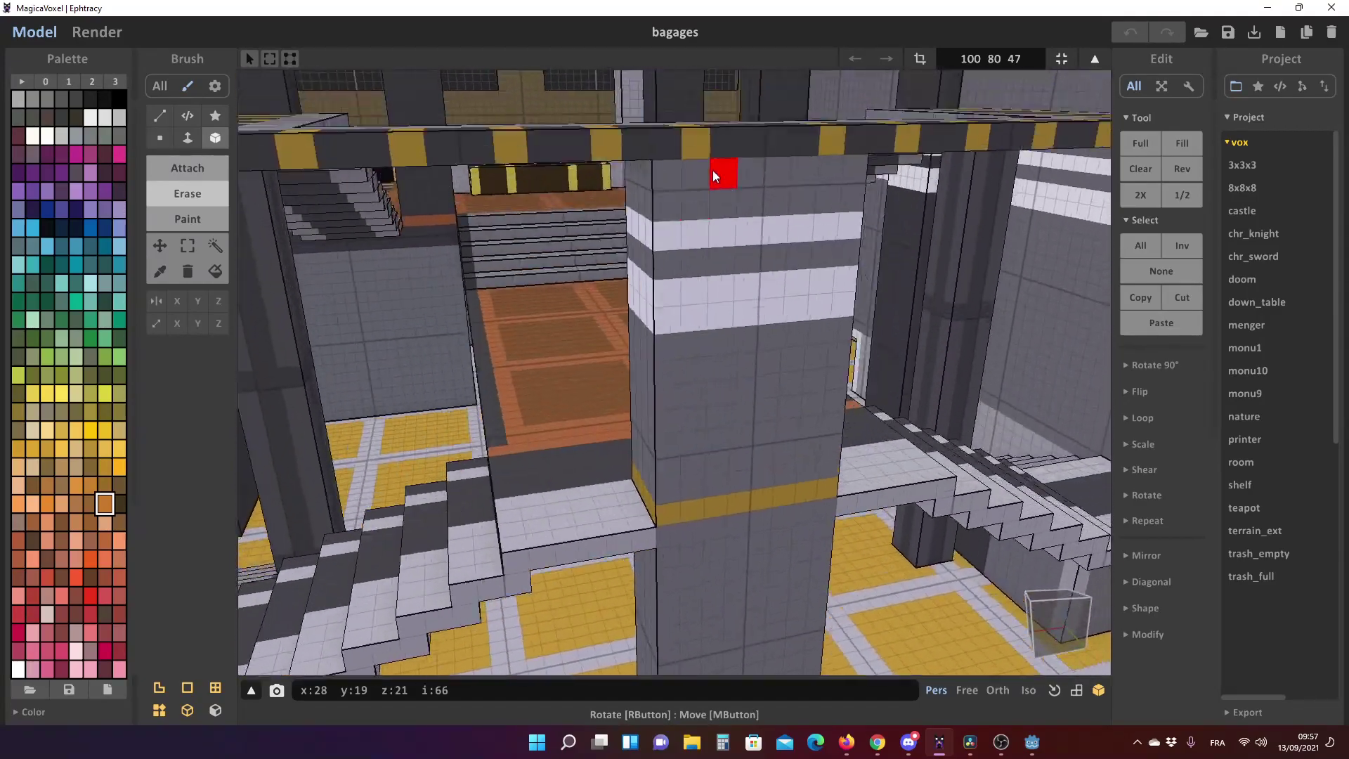
pyautogui.scroll(-5, 712, 174)
pyautogui.scroll(-3, 626, 273)
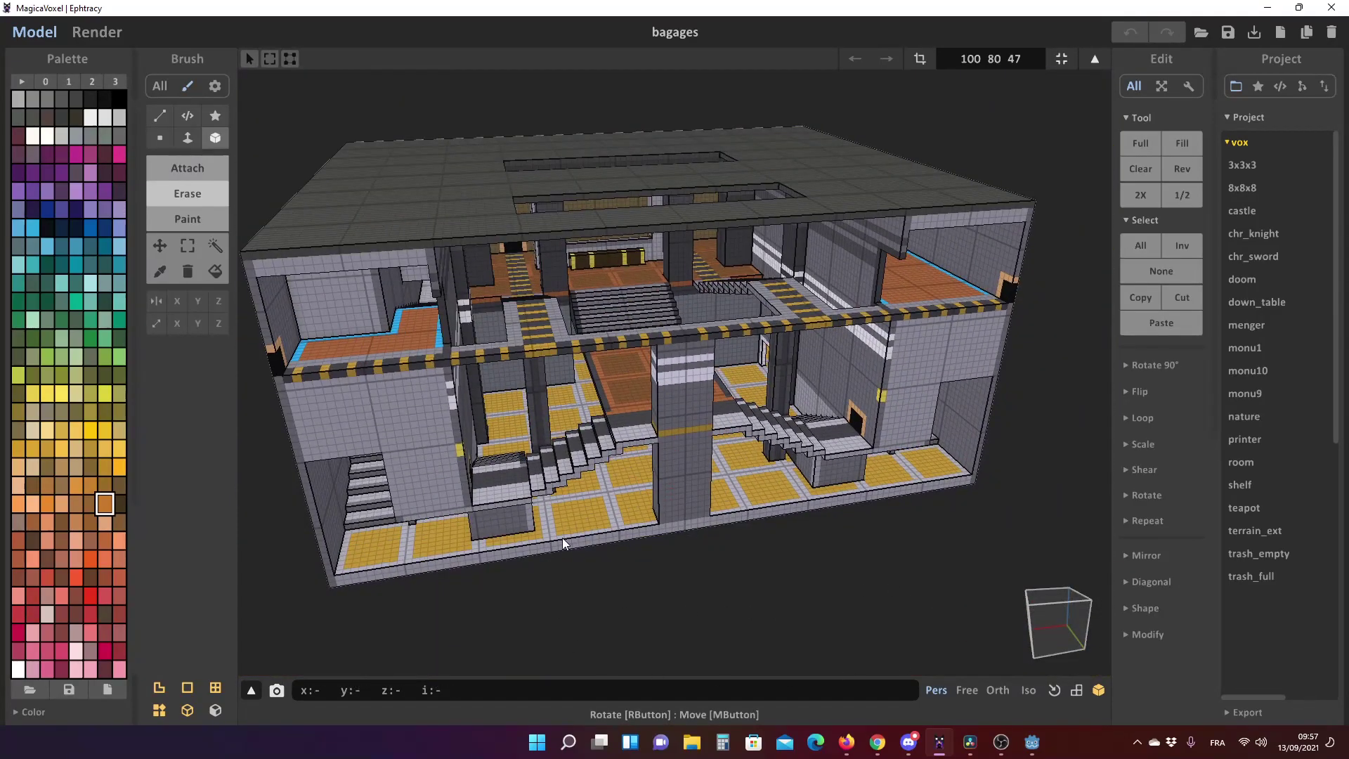
pyautogui.scroll(5, 669, 288)
pyautogui.scroll(3, 670, 277)
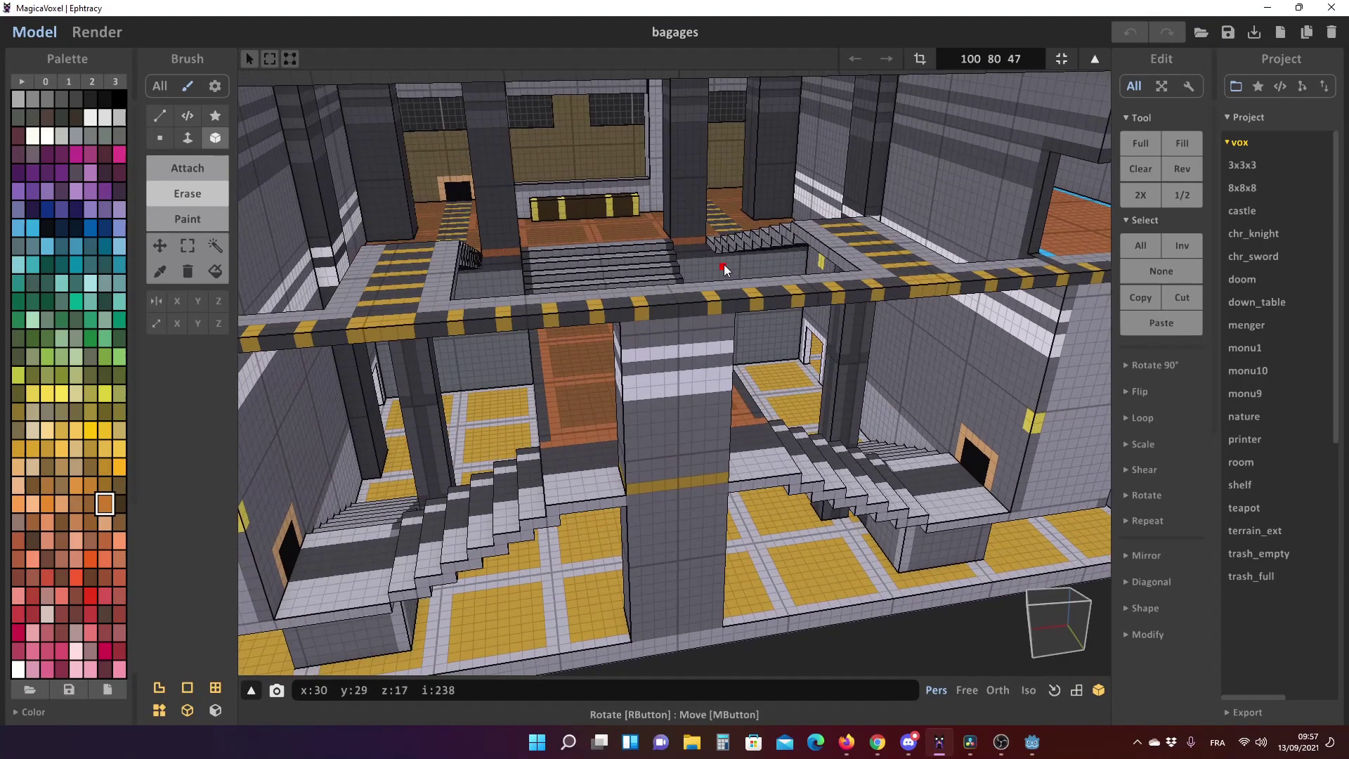
pyautogui.moveTo(676, 264); pyautogui.dragTo(724, 254, button='right')
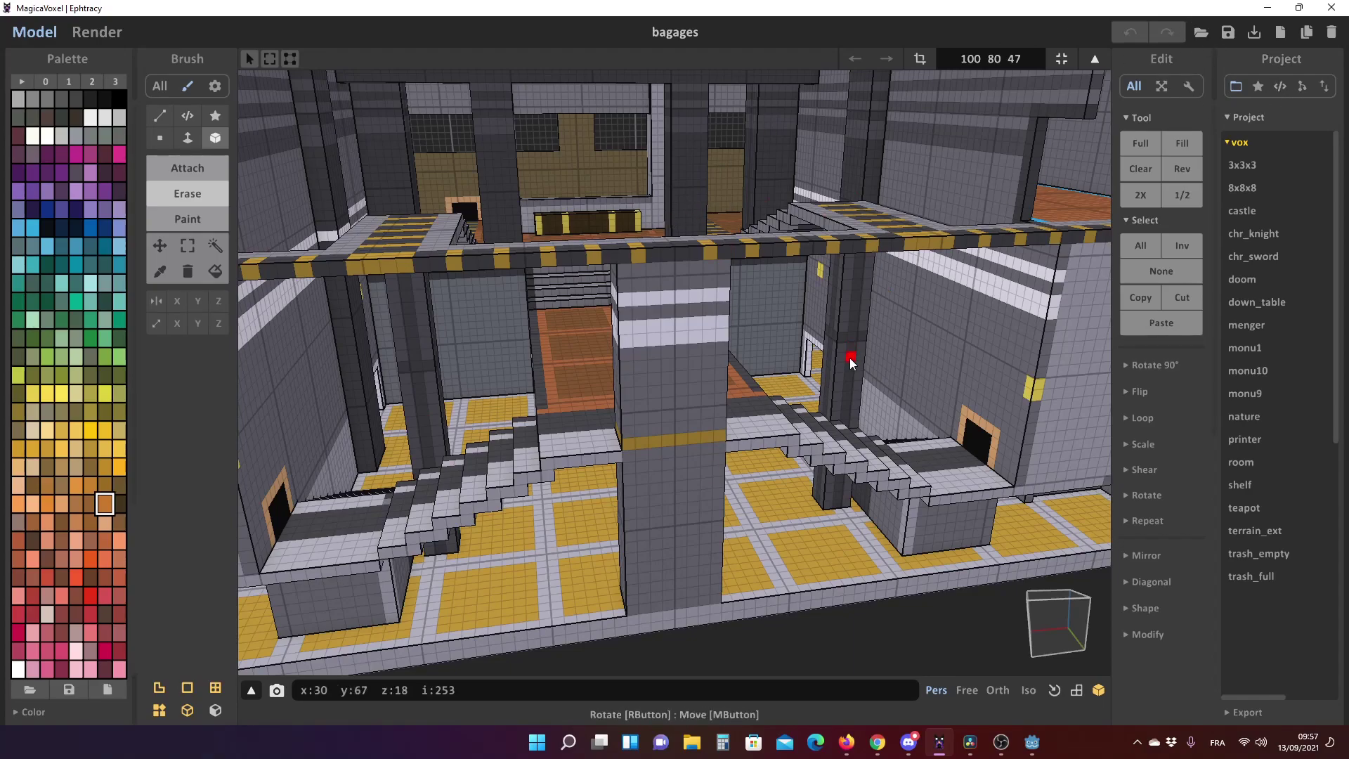
pyautogui.moveTo(850, 362); pyautogui.dragTo(770, 352, button='right')
pyautogui.scroll(4, 454, 343)
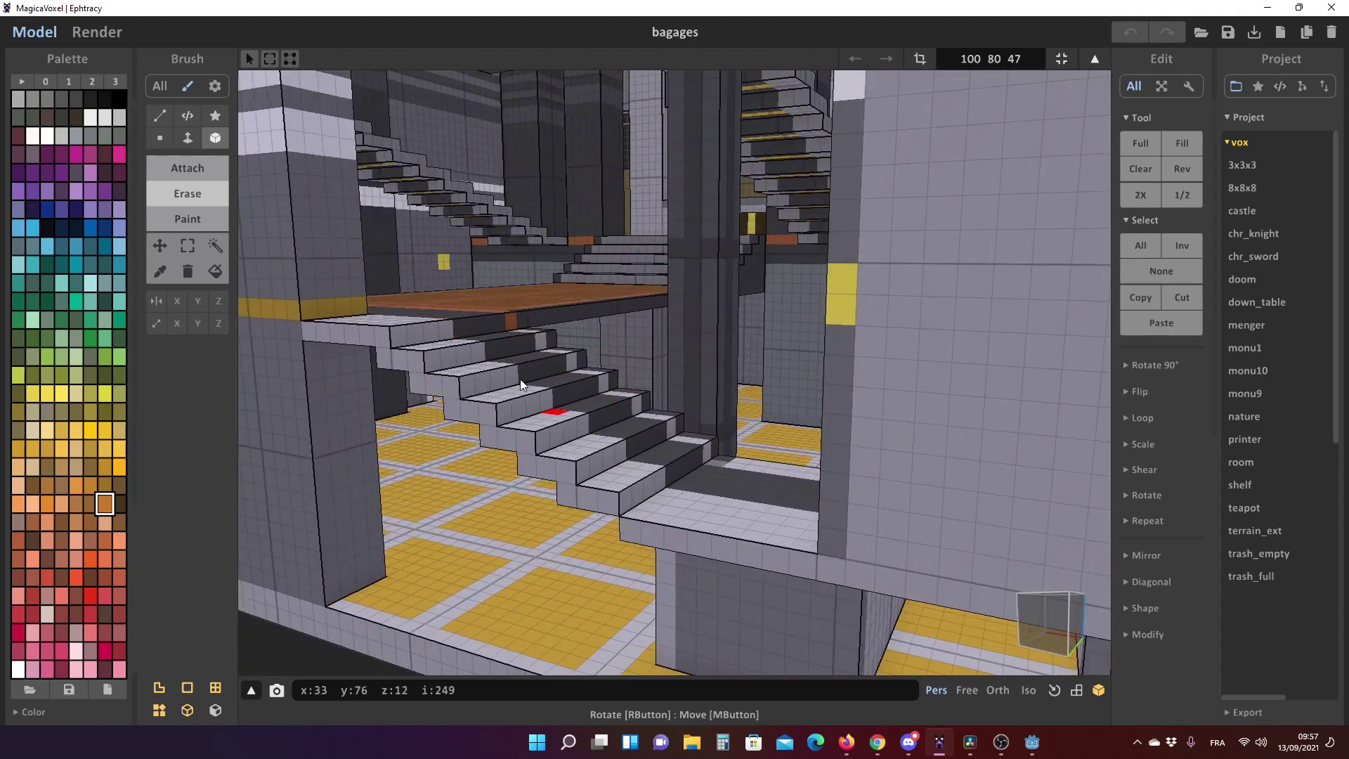
# Open the bagages_coll.vox collision model in MagicaVoxel.
pyautogui.hotkey('ctrl', 'o')
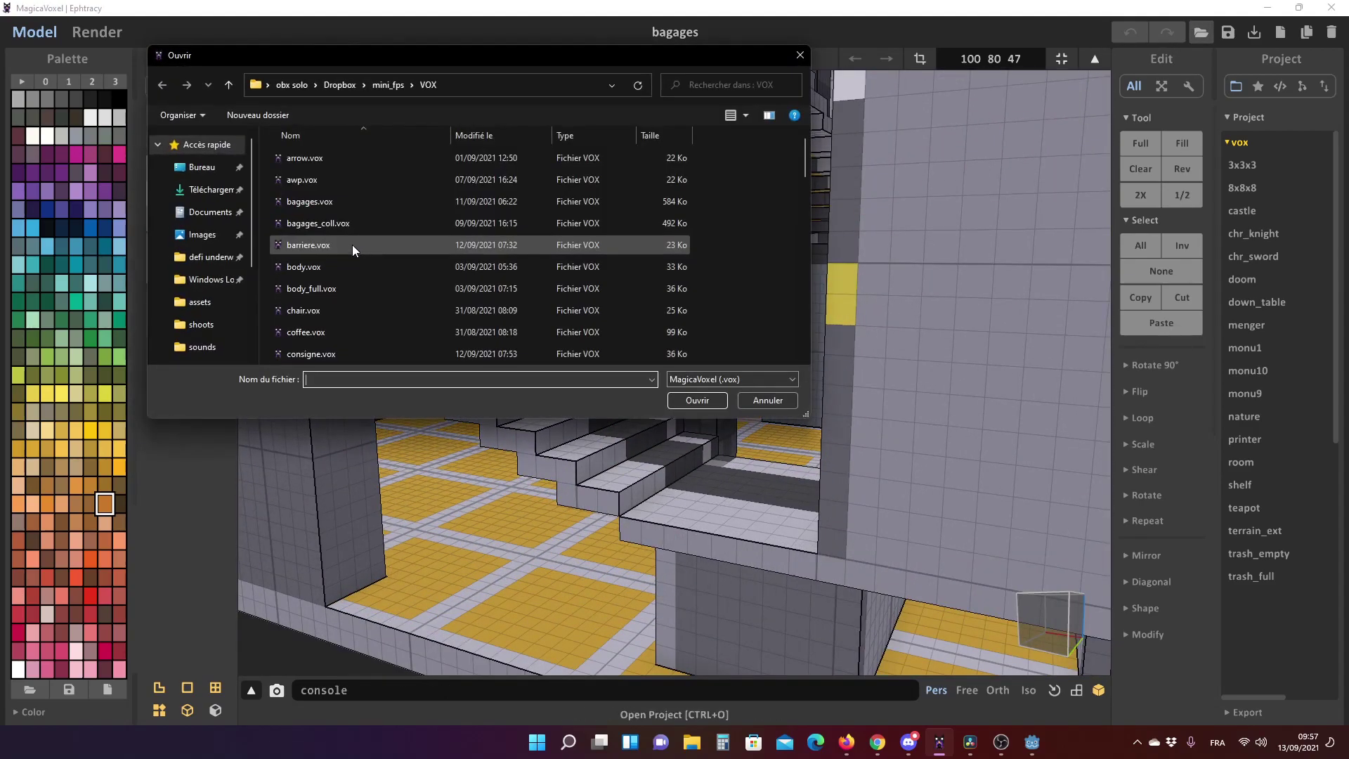
pyautogui.click(321, 226)
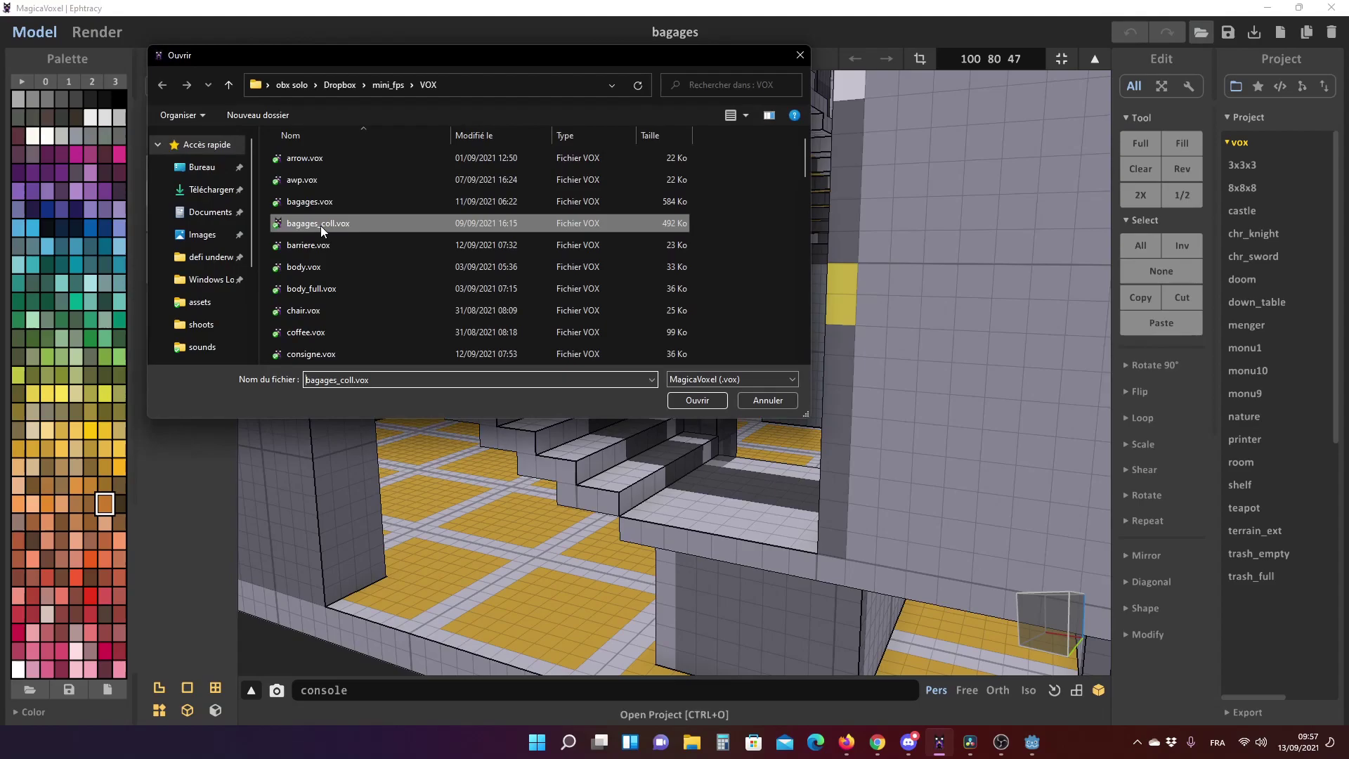
pyautogui.click(704, 403)
# Orbit and zoom over the interior rooms to inspect the red table and bench.
pyautogui.moveTo(694, 335); pyautogui.dragTo(436, 328, button='right')
pyautogui.scroll(3, 713, 390)
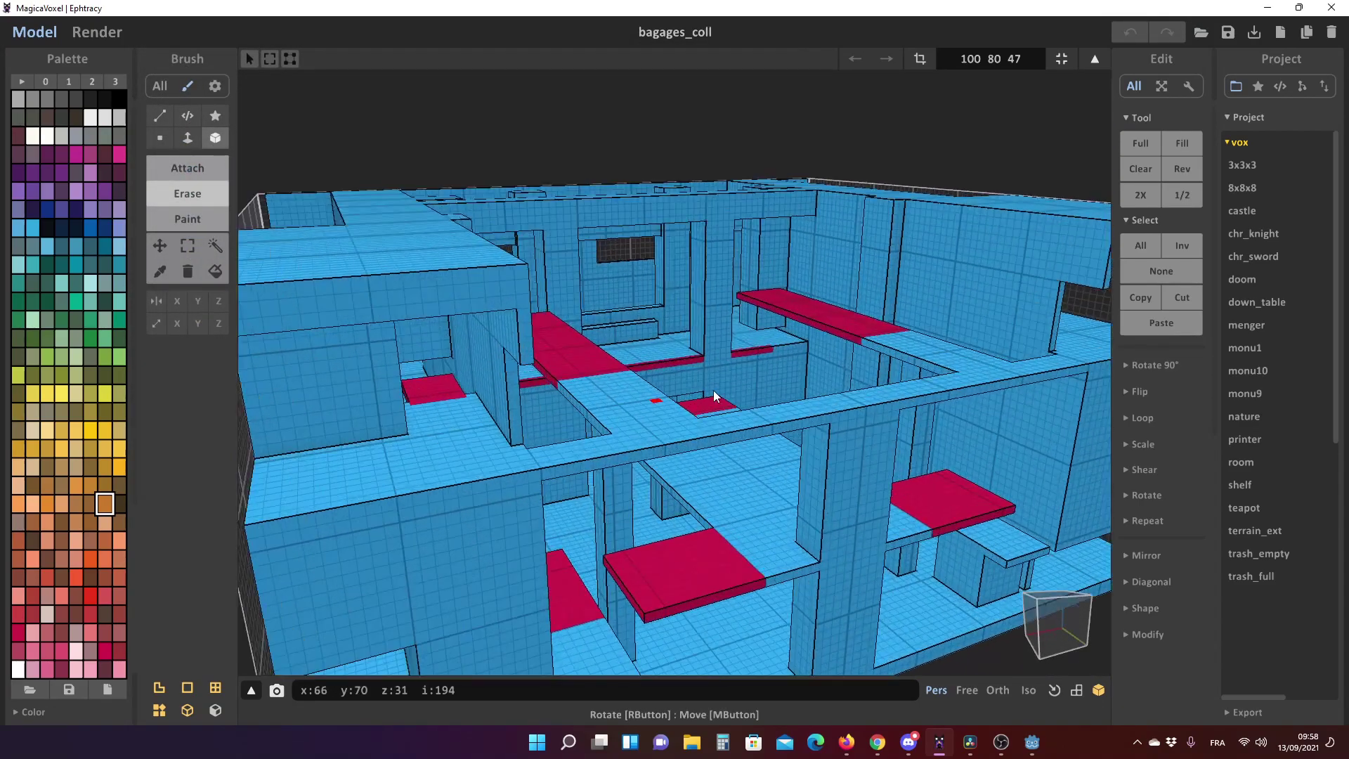
pyautogui.moveTo(714, 390)
pyautogui.mouseDown(button='right')
pyautogui.moveTo(793, 328)
pyautogui.moveTo(763, 478)
pyautogui.moveTo(688, 444)
pyautogui.mouseUp(button='right')
pyautogui.scroll(3, 766, 318)
pyautogui.scroll(2, 762, 477)
pyautogui.scroll(2, 758, 453)
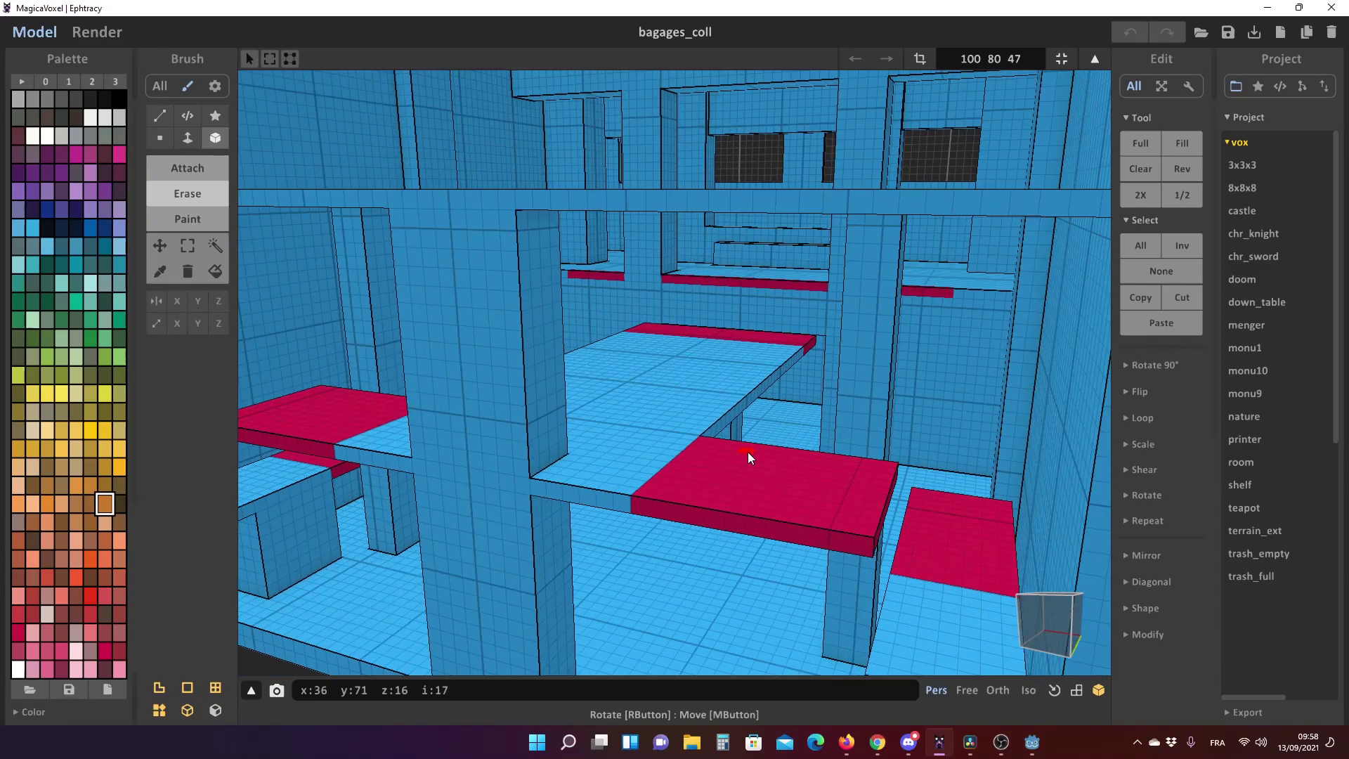
pyautogui.scroll(-2, 920, 211)
pyautogui.scroll(-2, 973, 441)
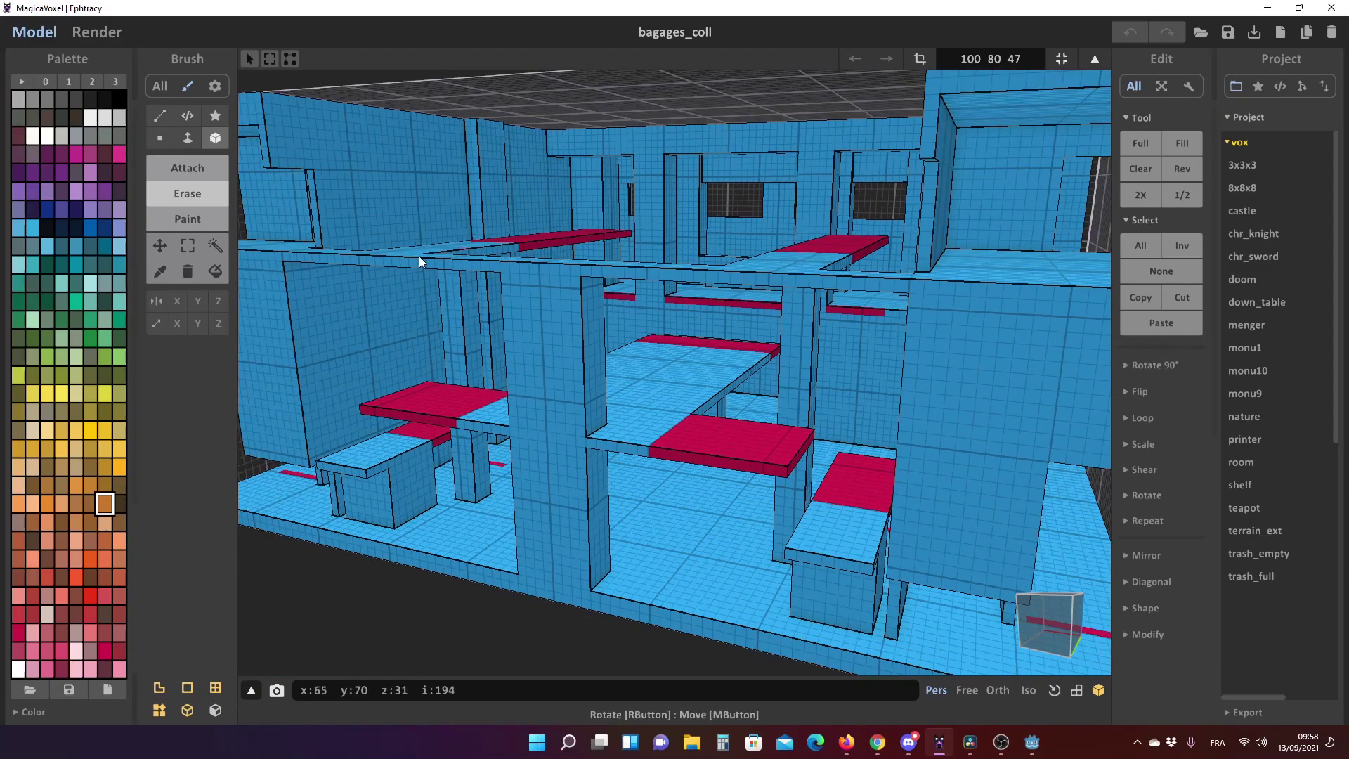
pyautogui.scroll(2, 760, 495)
pyautogui.scroll(2, 703, 399)
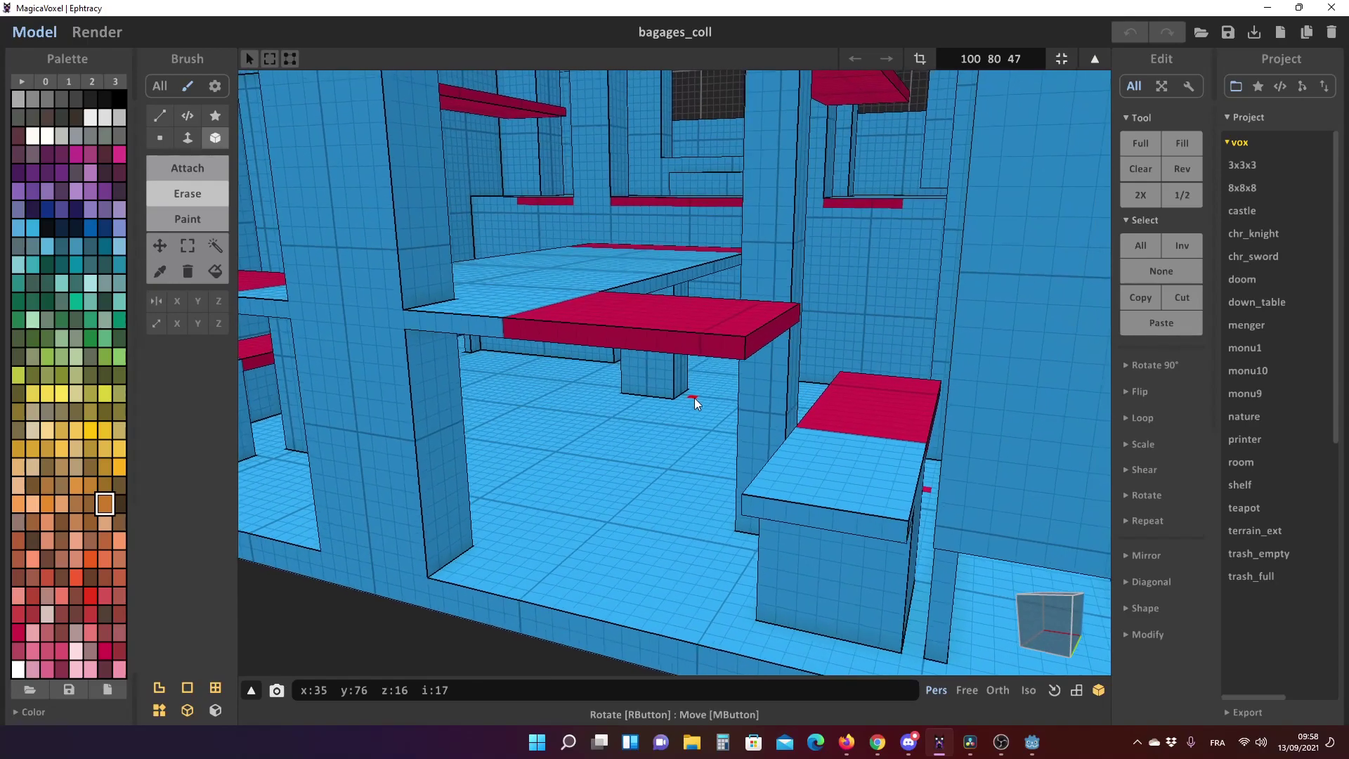
pyautogui.moveTo(566, 302); pyautogui.dragTo(622, 359, button='right')
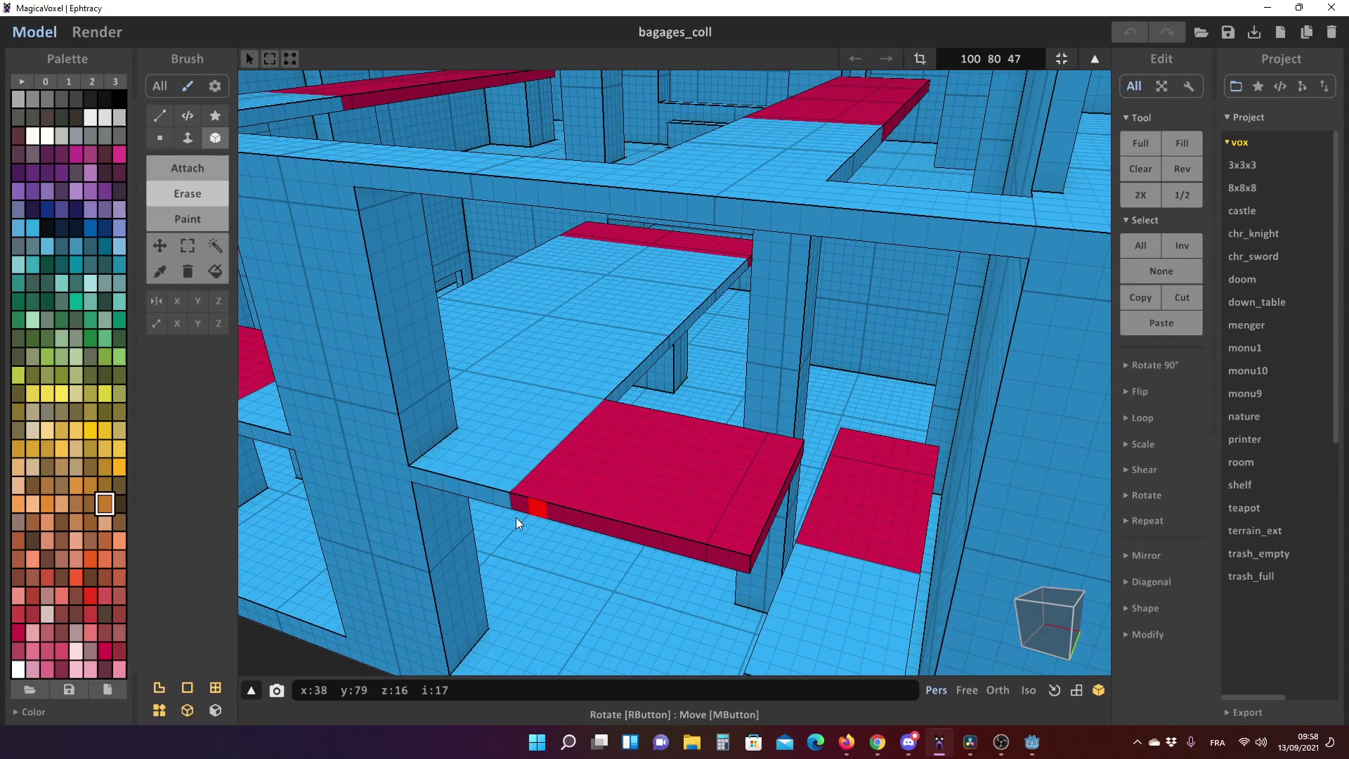
pyautogui.moveTo(679, 458); pyautogui.dragTo(651, 379, button='right')
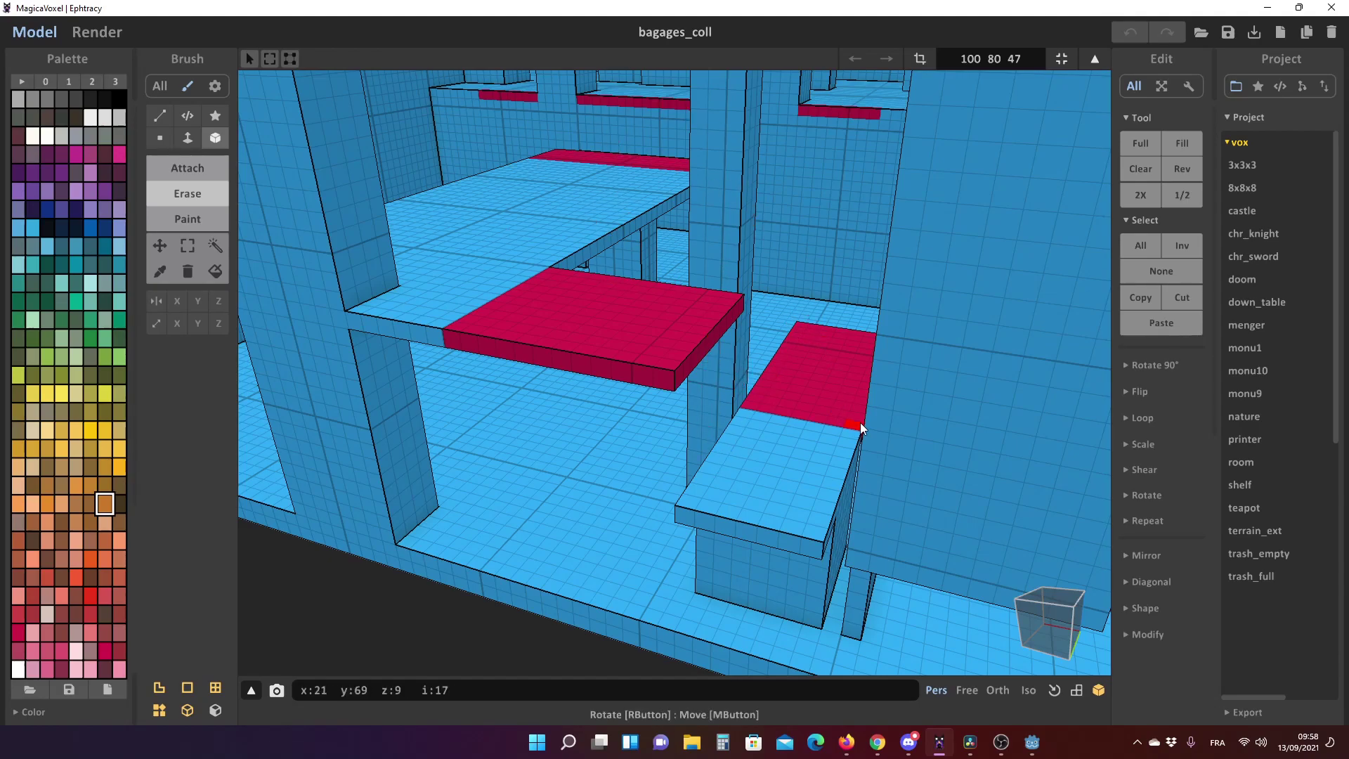
pyautogui.scroll(-3, 951, 343)
# Orbit around the blue wall to view its red ledge and window openings.
pyautogui.moveTo(951, 343); pyautogui.dragTo(704, 327, button='right')
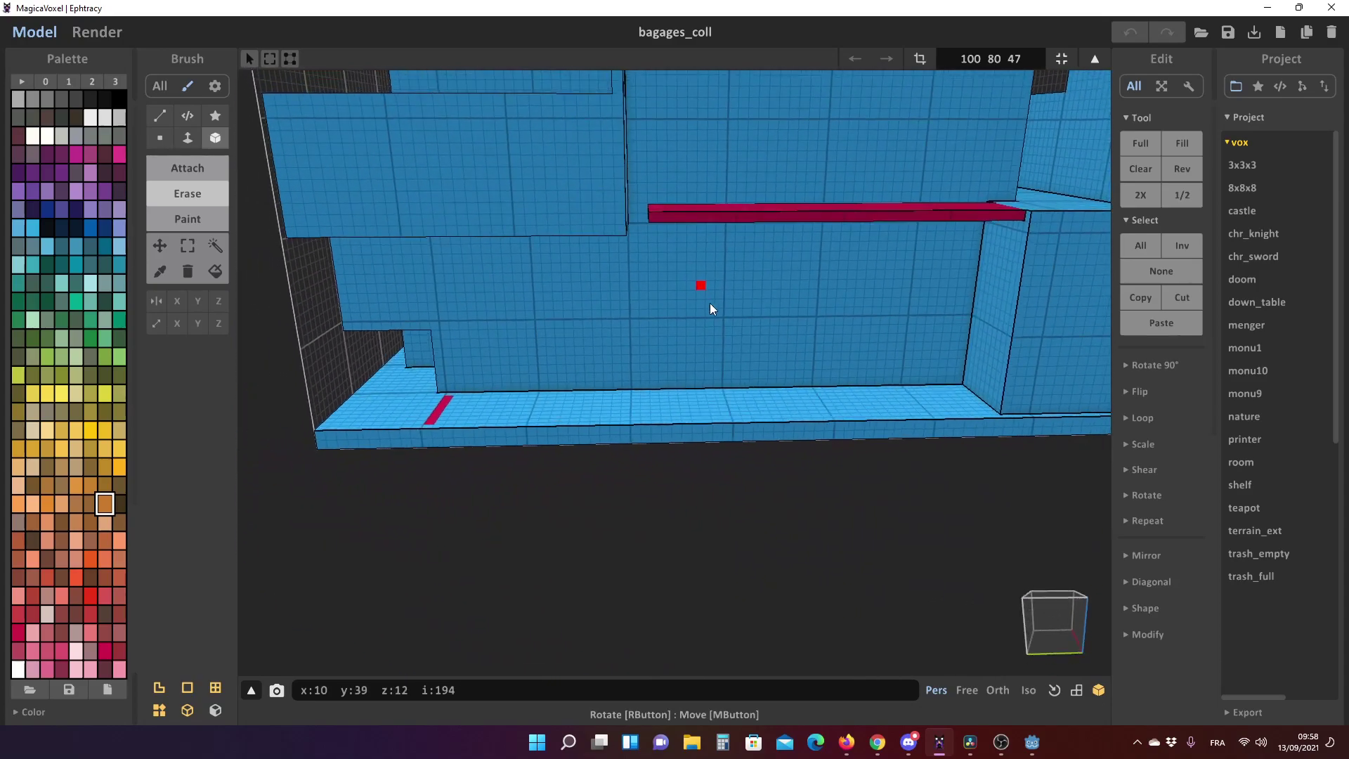
pyautogui.scroll(2, 710, 302)
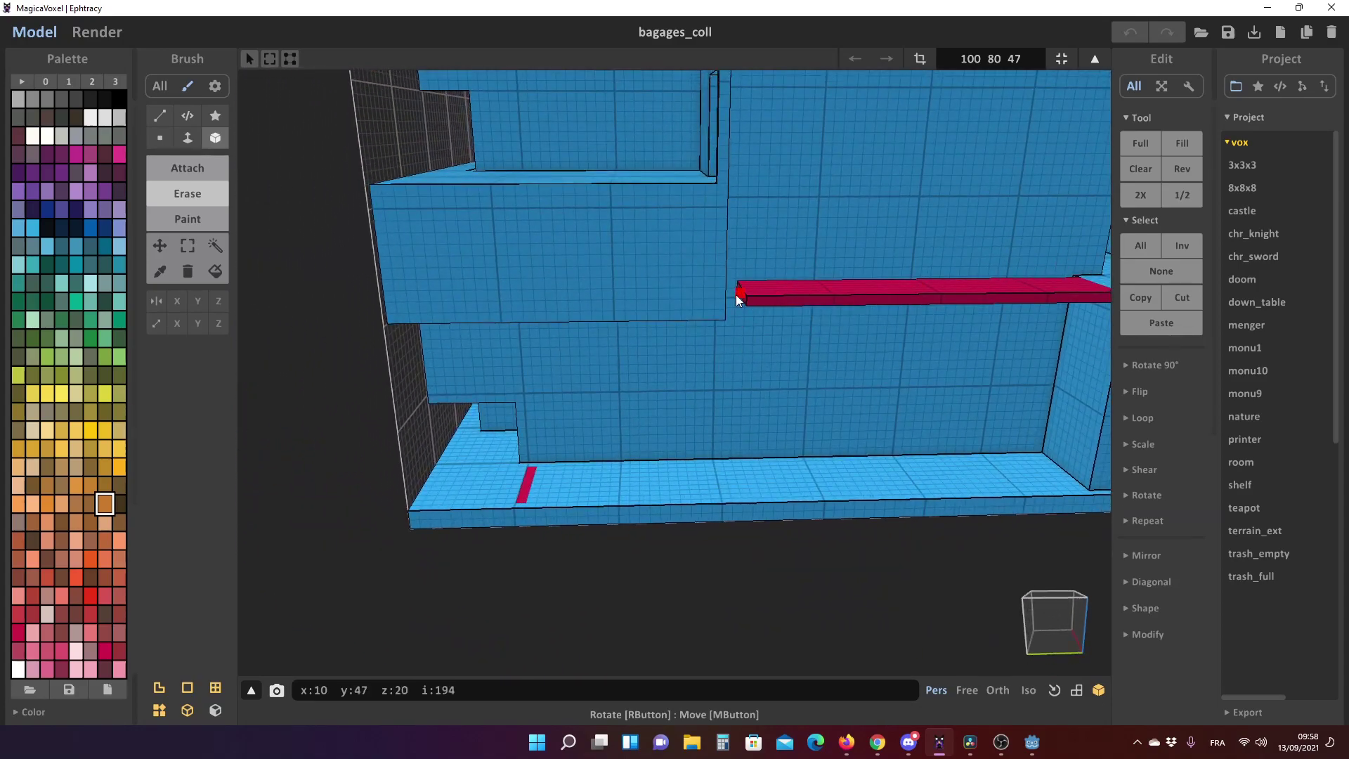
pyautogui.scroll(2, 513, 478)
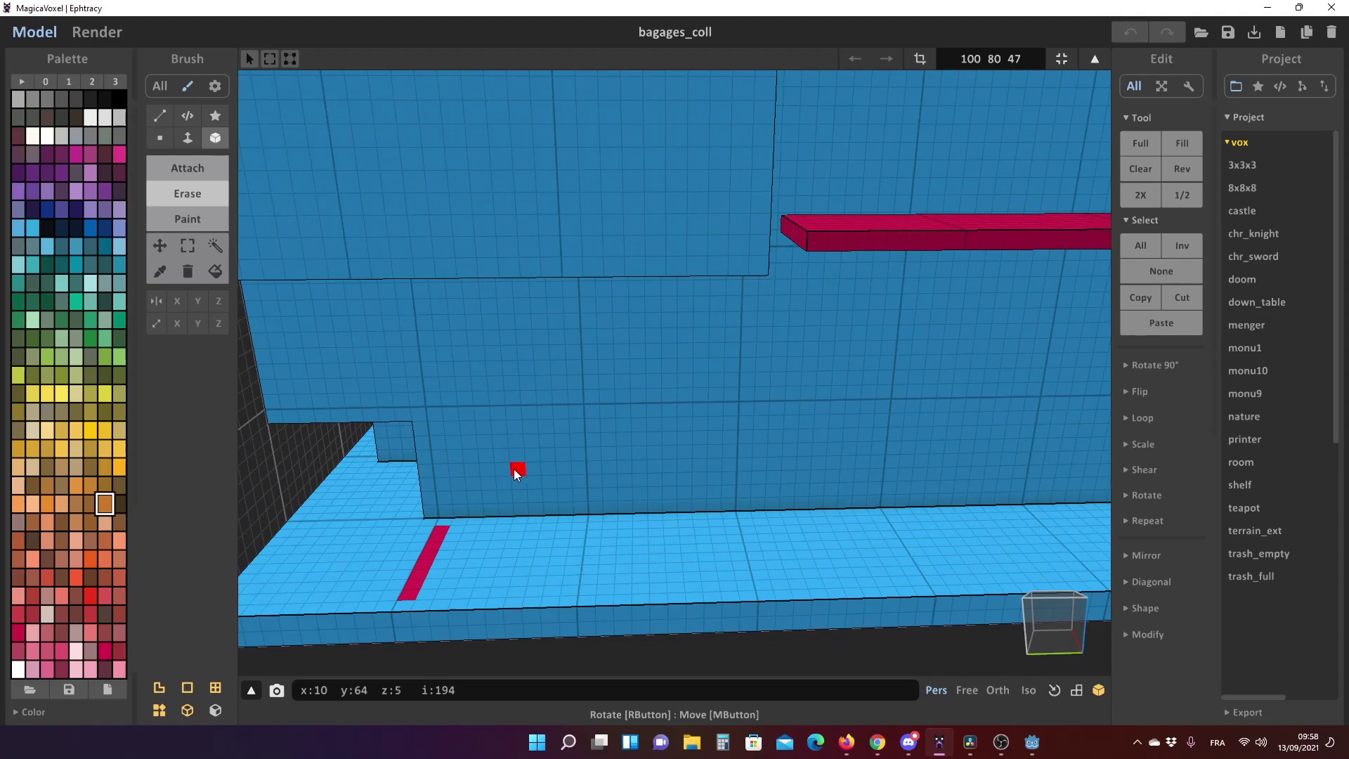
pyautogui.moveTo(513, 470); pyautogui.dragTo(704, 391, button='right')
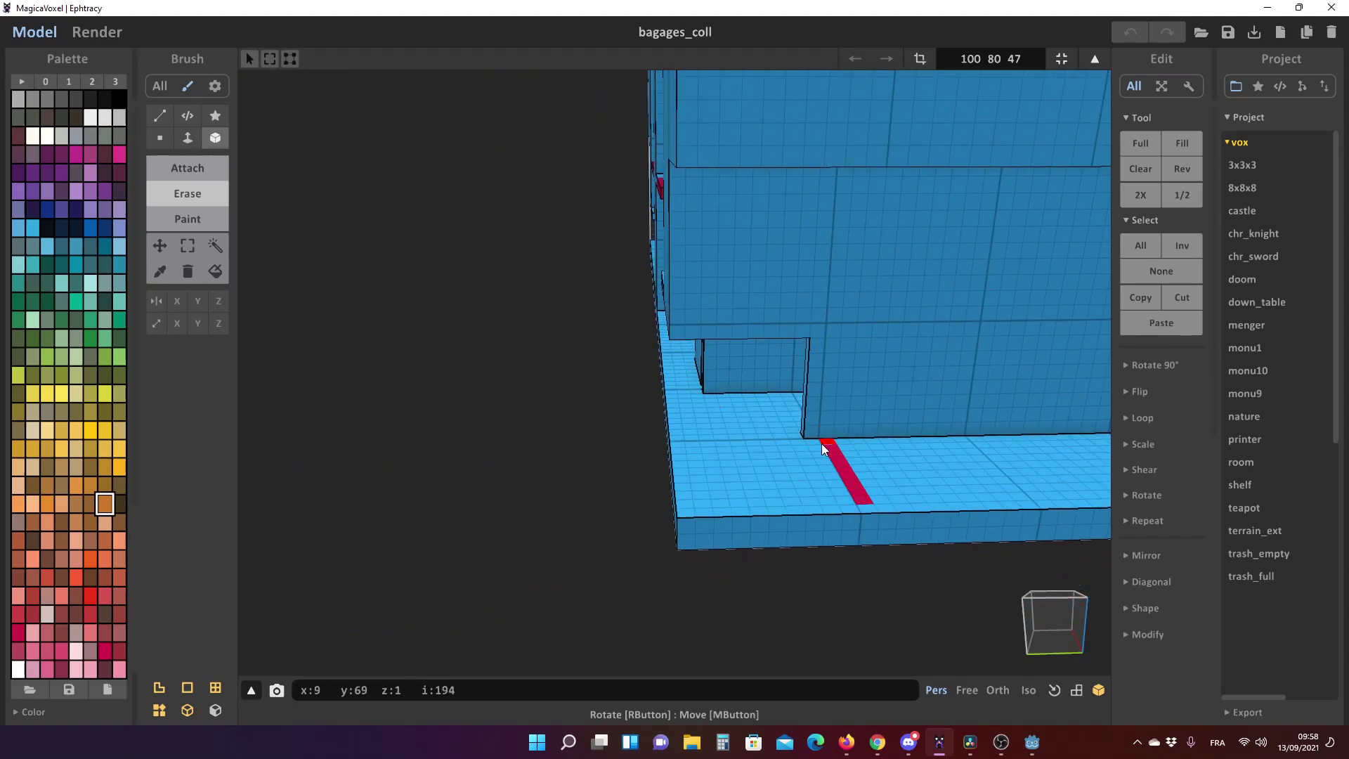
pyautogui.moveTo(909, 402); pyautogui.dragTo(813, 443, button='right')
pyautogui.scroll(-3, 935, 338)
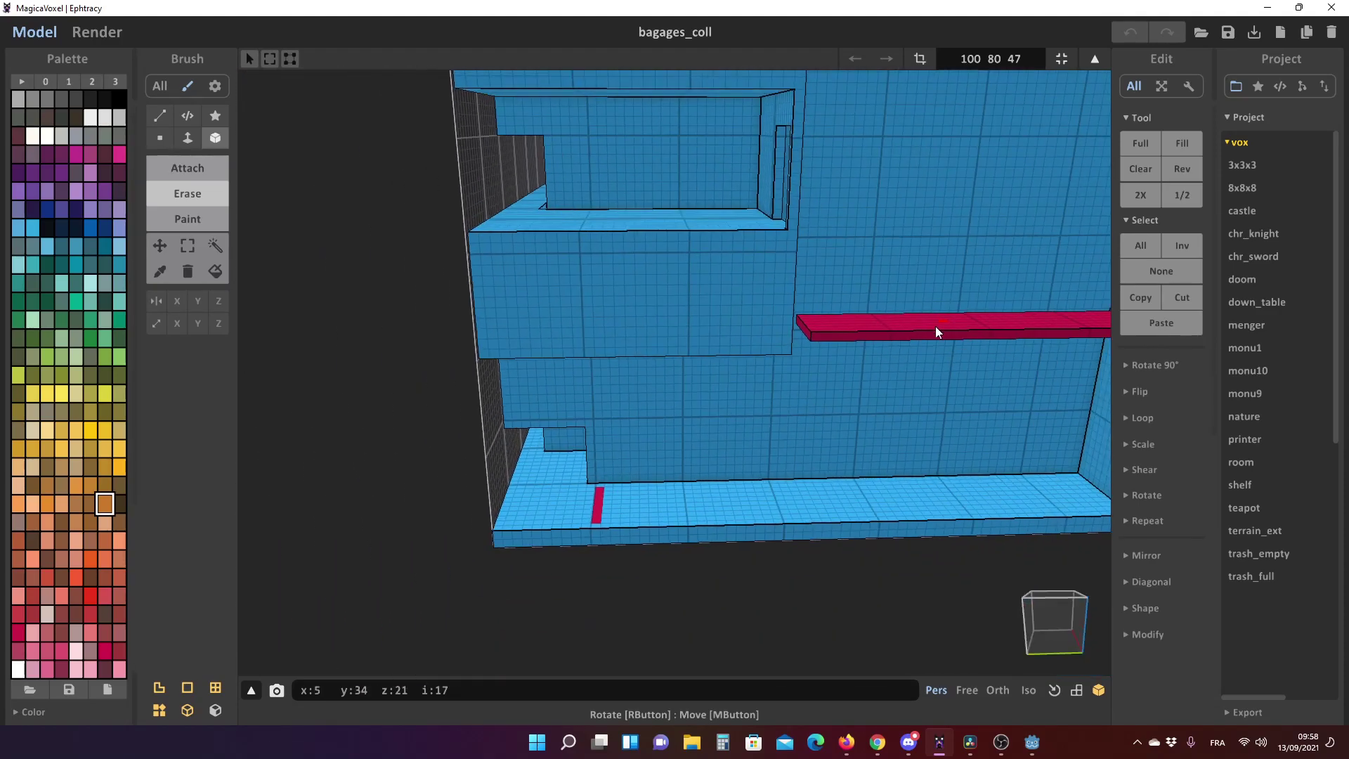
pyautogui.moveTo(937, 331); pyautogui.dragTo(743, 386, button='right')
pyautogui.scroll(-3, 744, 385)
pyautogui.moveTo(937, 307); pyautogui.dragTo(946, 307, button='right')
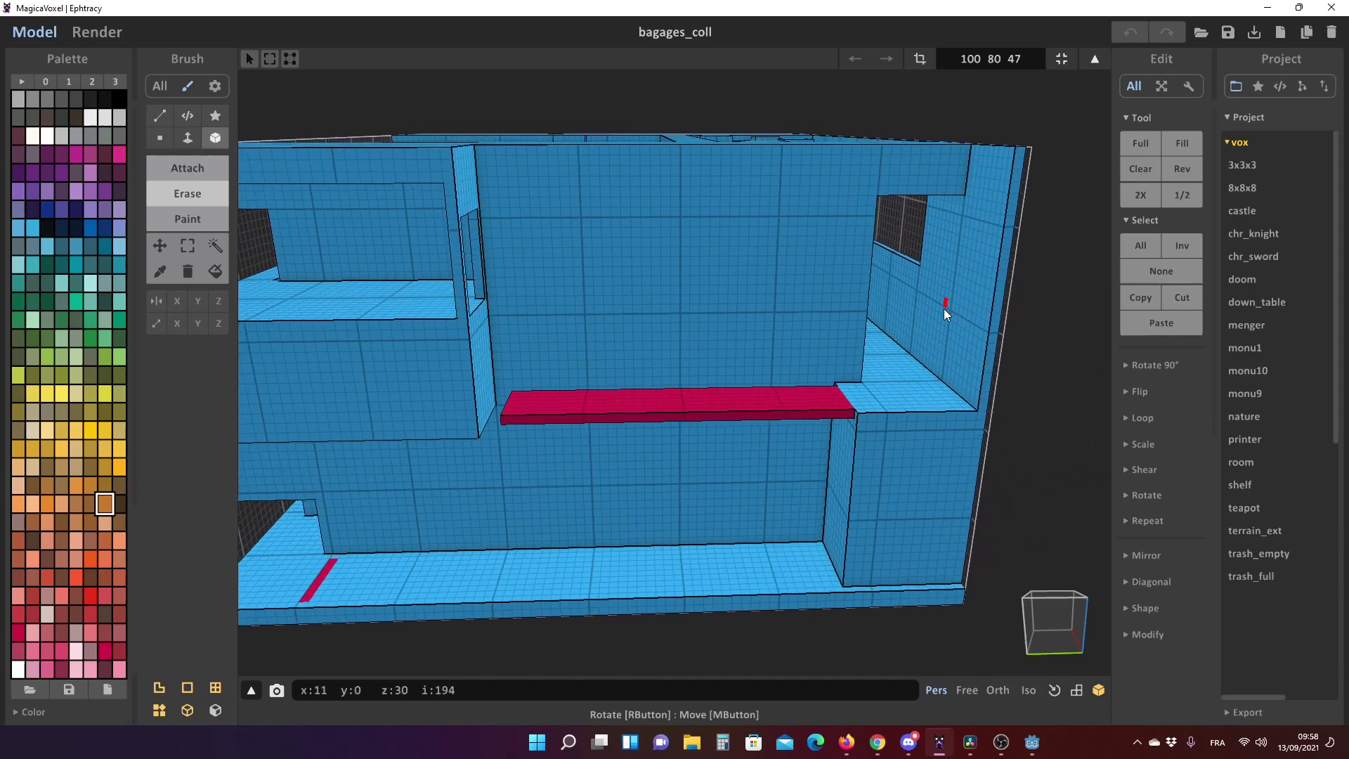
pyautogui.scroll(4, 783, 345)
pyautogui.scroll(-3, 783, 344)
pyautogui.moveTo(803, 321); pyautogui.dragTo(765, 246, button='right')
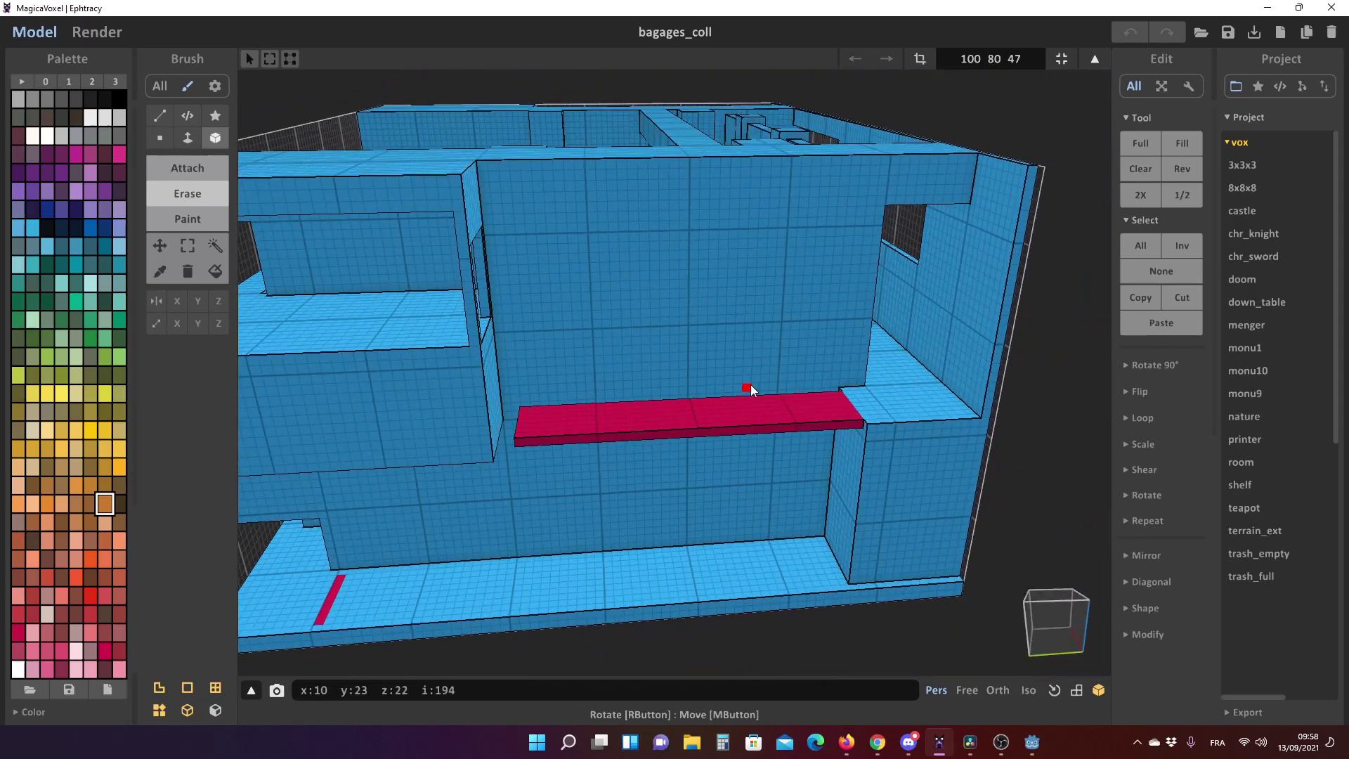
pyautogui.moveTo(1051, 361); pyautogui.dragTo(798, 391, button='right')
# Zoom out to the outer left wall with its windows and the whole model overview.
pyautogui.scroll(4, 626, 272)
pyautogui.scroll(-3, 913, 255)
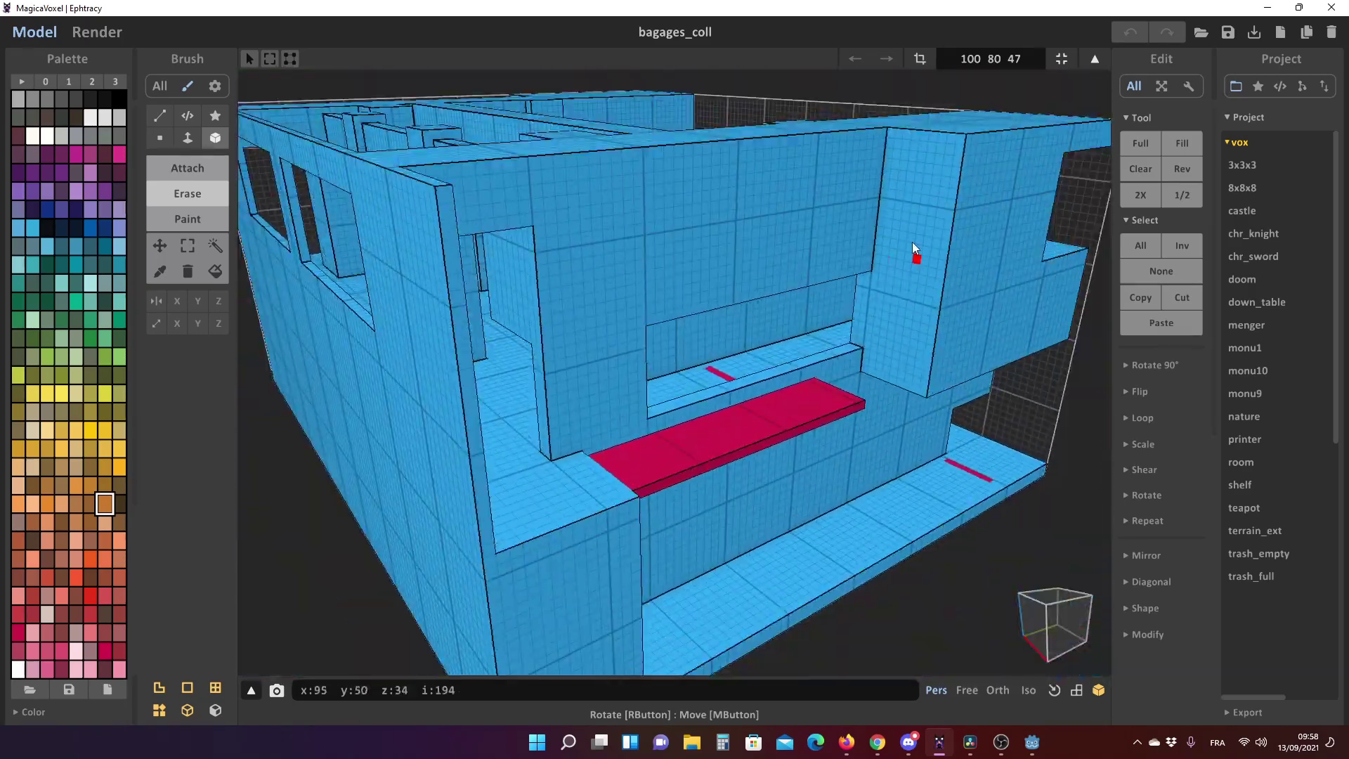
pyautogui.scroll(3, 858, 276)
pyautogui.scroll(3, 958, 230)
pyautogui.scroll(3, 984, 182)
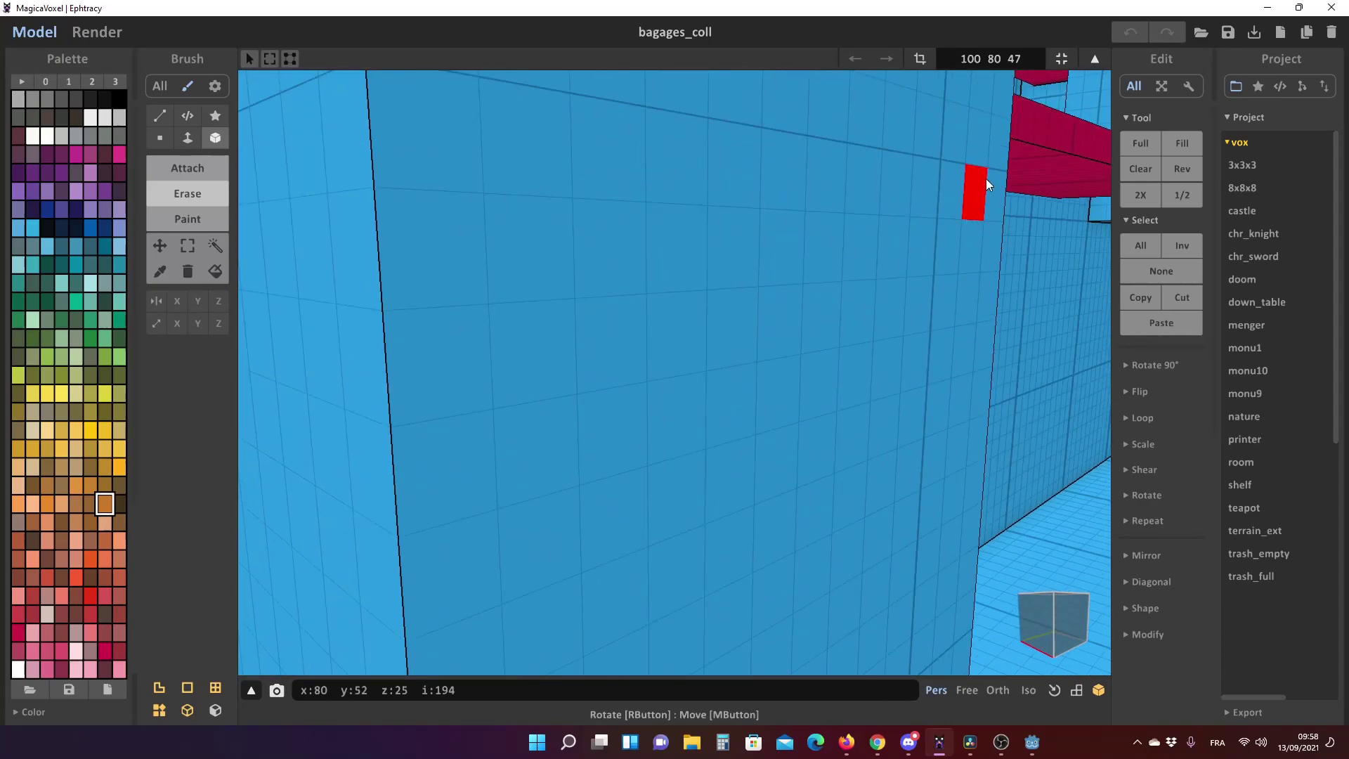
pyautogui.scroll(-4, 907, 312)
pyautogui.scroll(3, 908, 305)
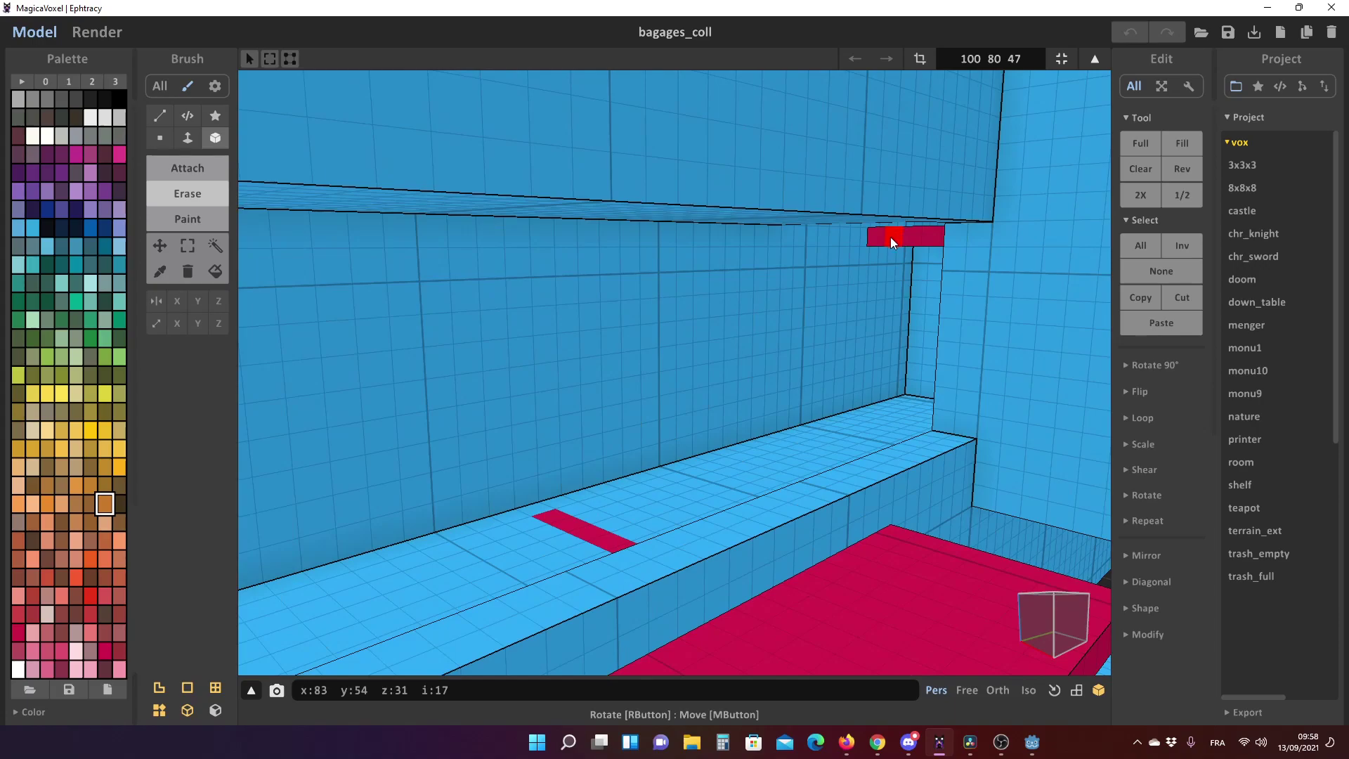
pyautogui.scroll(-4, 756, 484)
pyautogui.moveTo(731, 443); pyautogui.dragTo(704, 458, button='right')
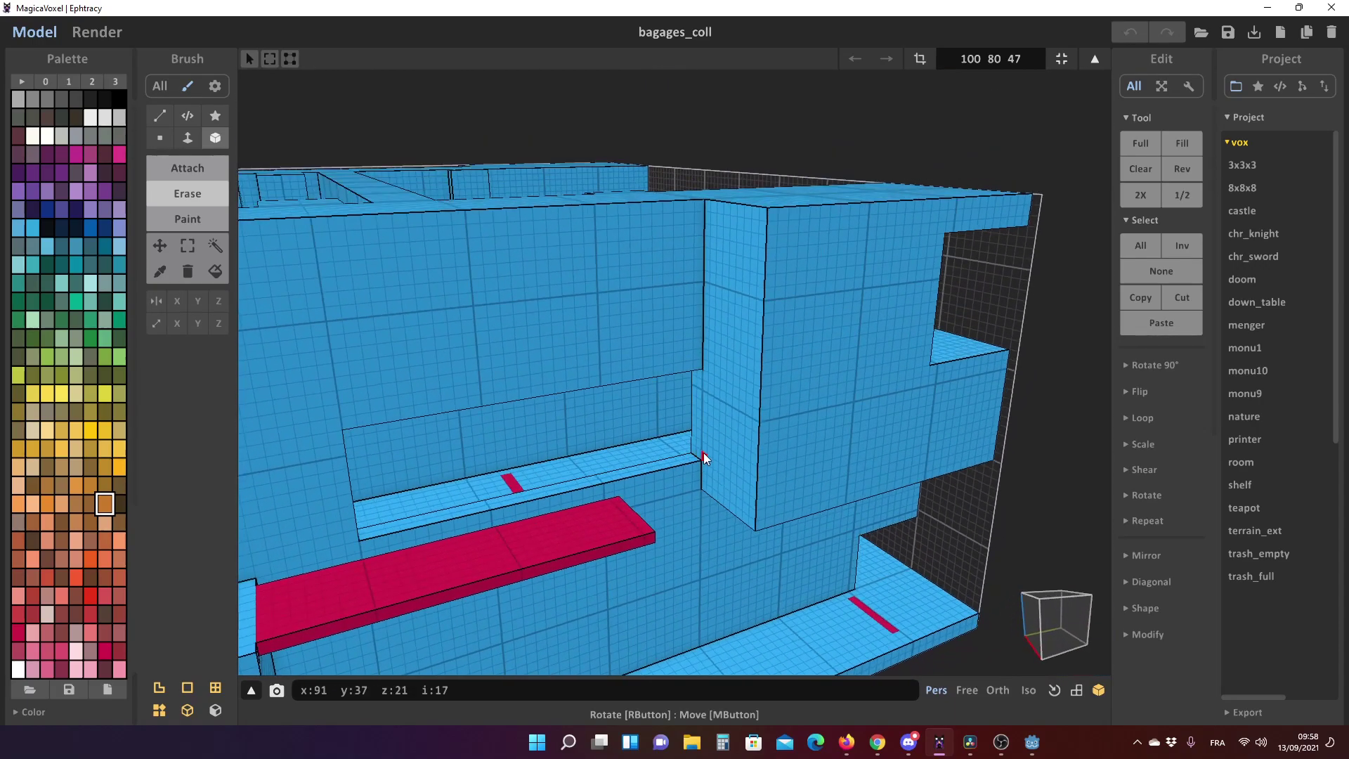
pyautogui.scroll(-3, 777, 392)
pyautogui.moveTo(606, 402)
pyautogui.mouseDown(button='right')
pyautogui.moveTo(726, 360)
pyautogui.moveTo(630, 364)
pyautogui.moveTo(613, 326)
pyautogui.mouseUp(button='right')
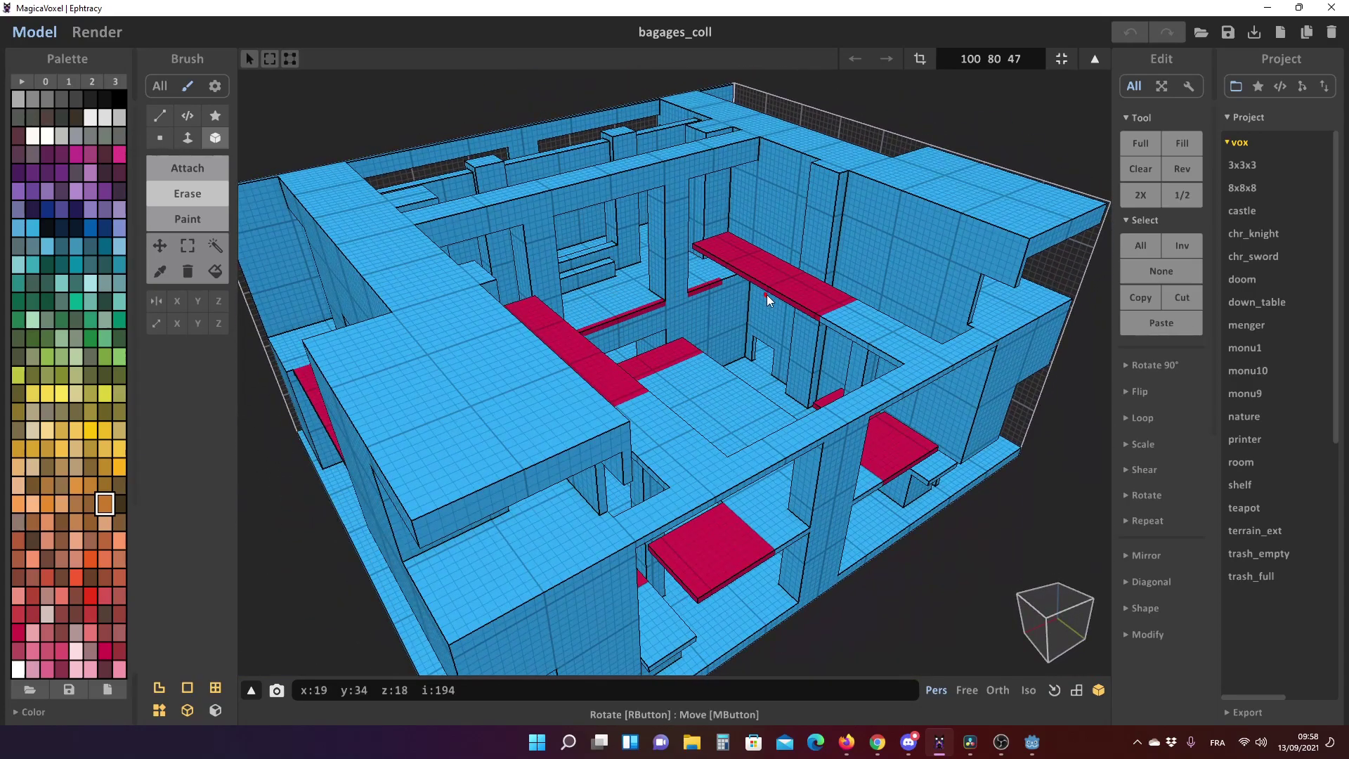
pyautogui.moveTo(766, 293); pyautogui.dragTo(728, 298, button='right')
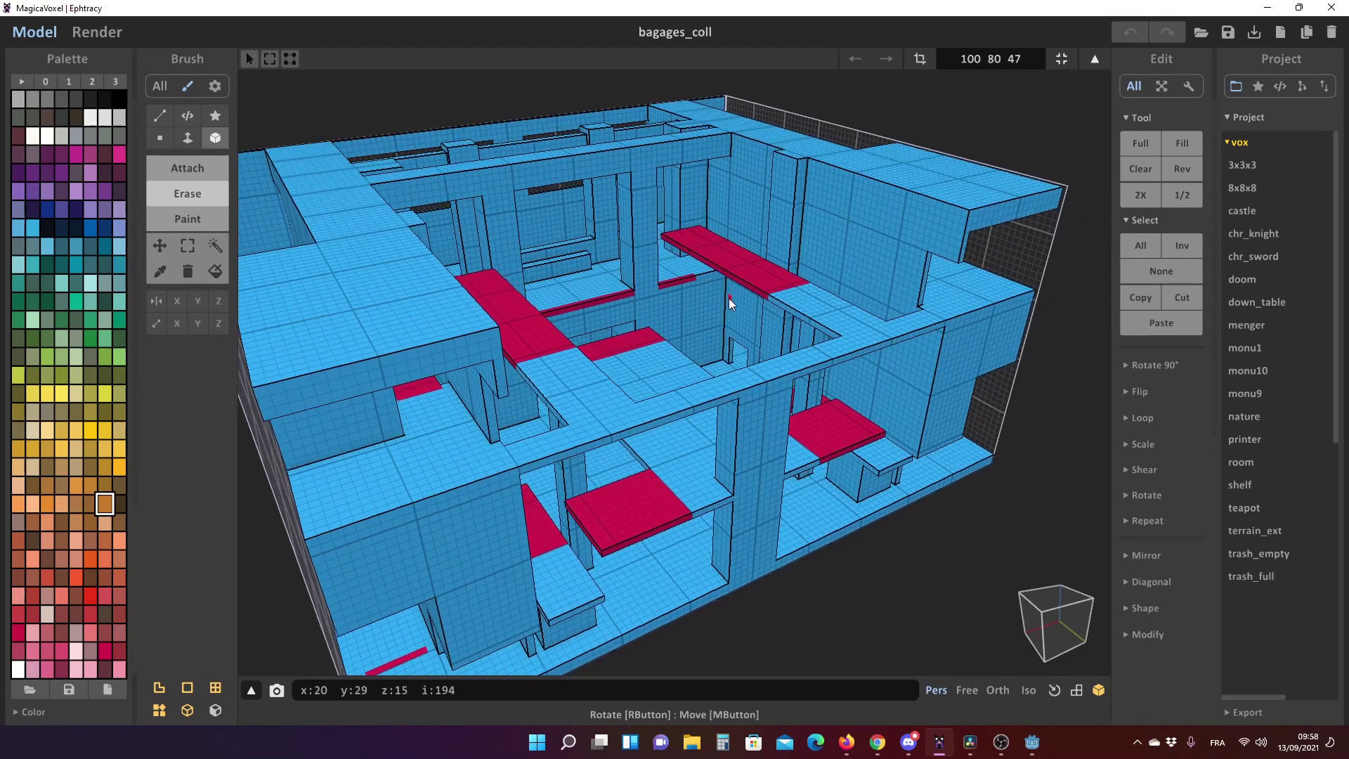
pyautogui.moveTo(727, 298); pyautogui.dragTo(744, 268, button='middle')
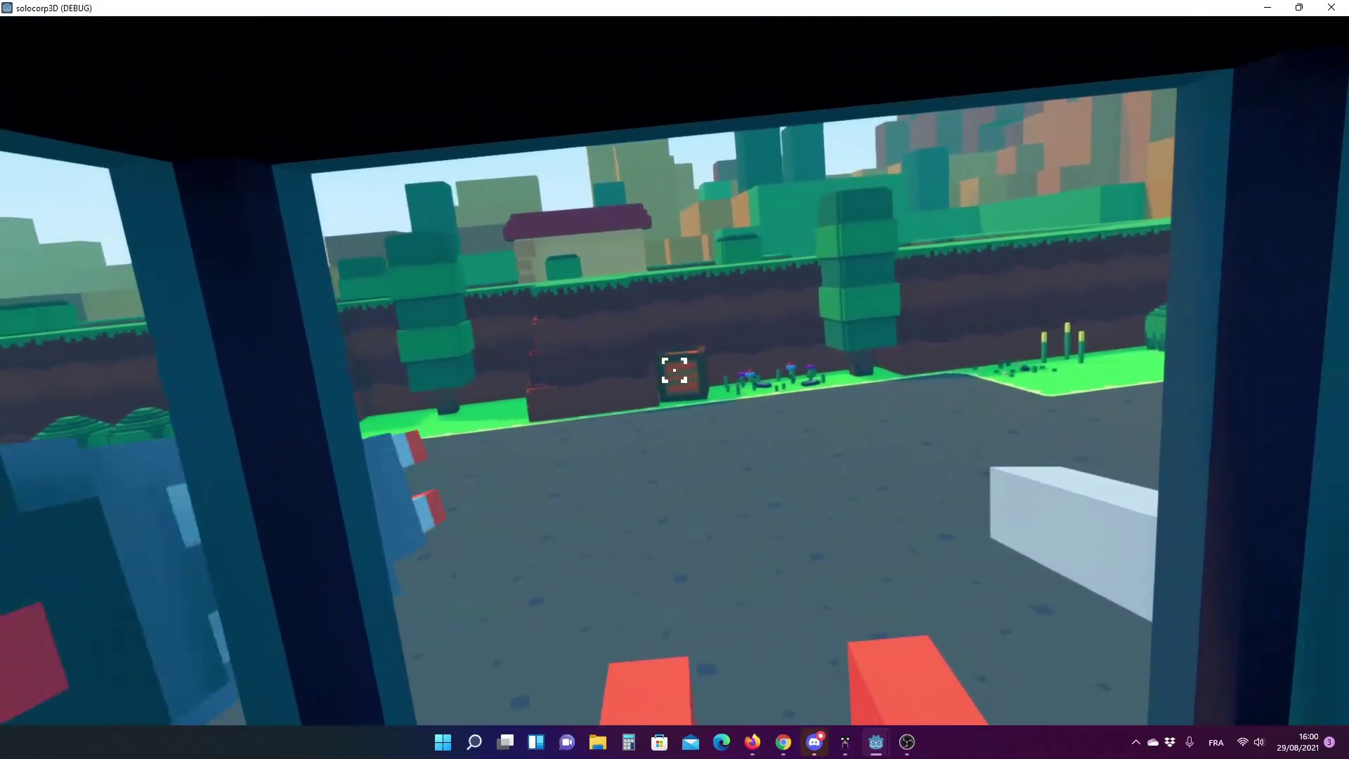
# Shoot the crates ahead of the mech near the factory until they blow apart.
pyautogui.click(675, 370)
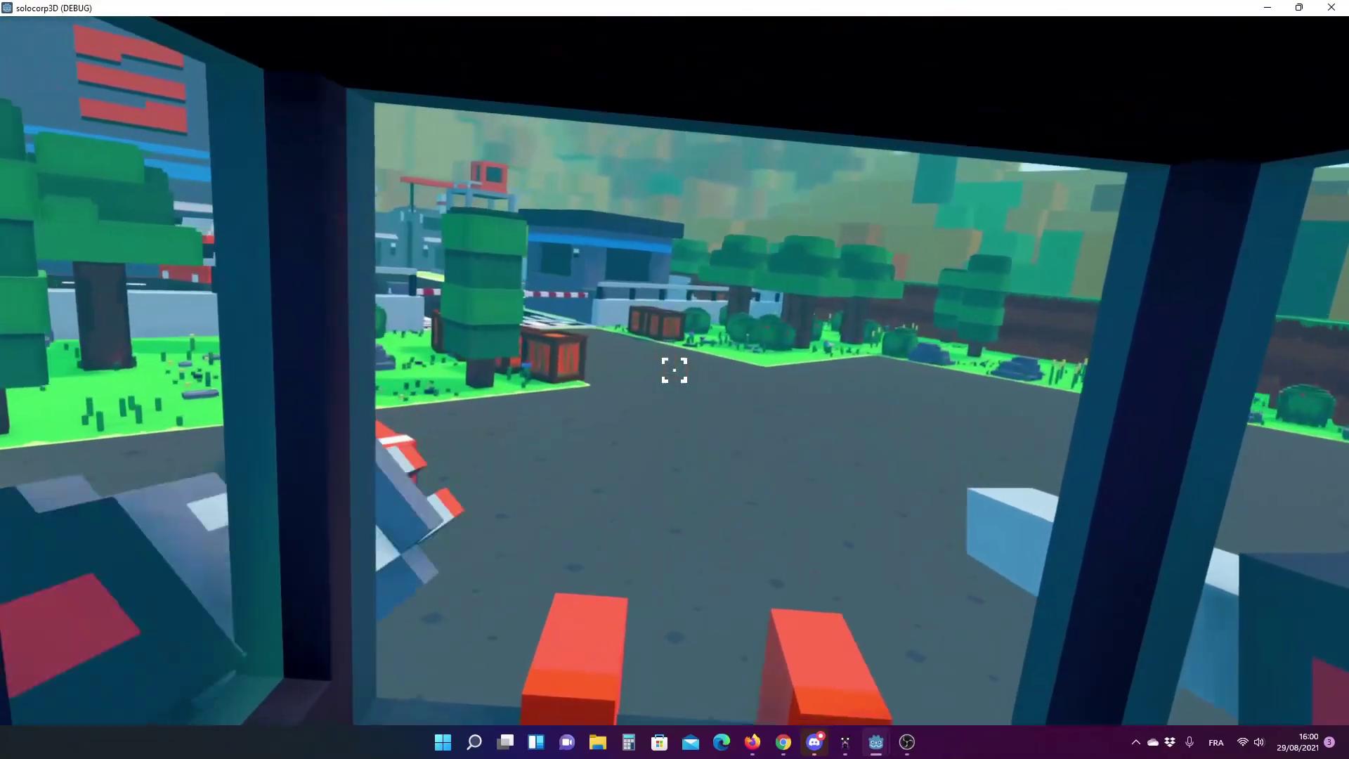
pyautogui.click(675, 370)
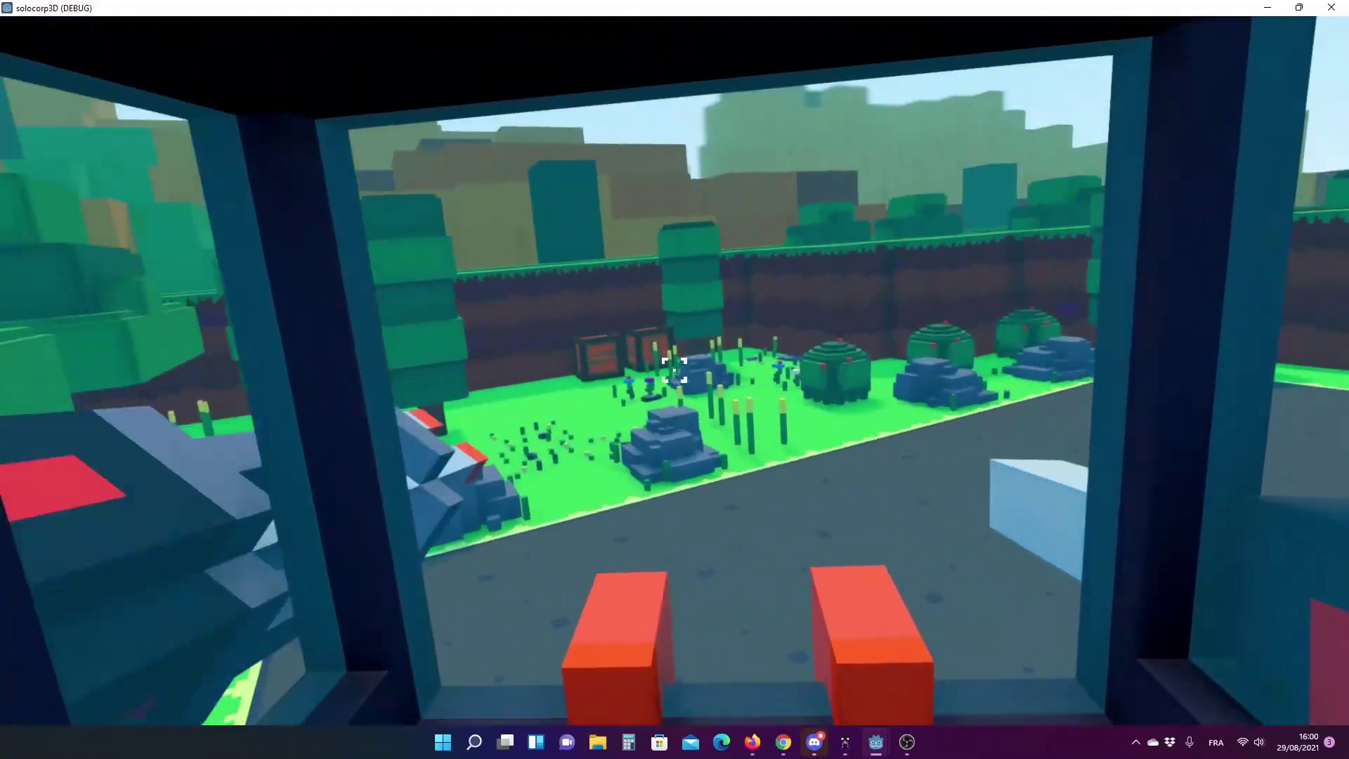
pyautogui.click(674, 370)
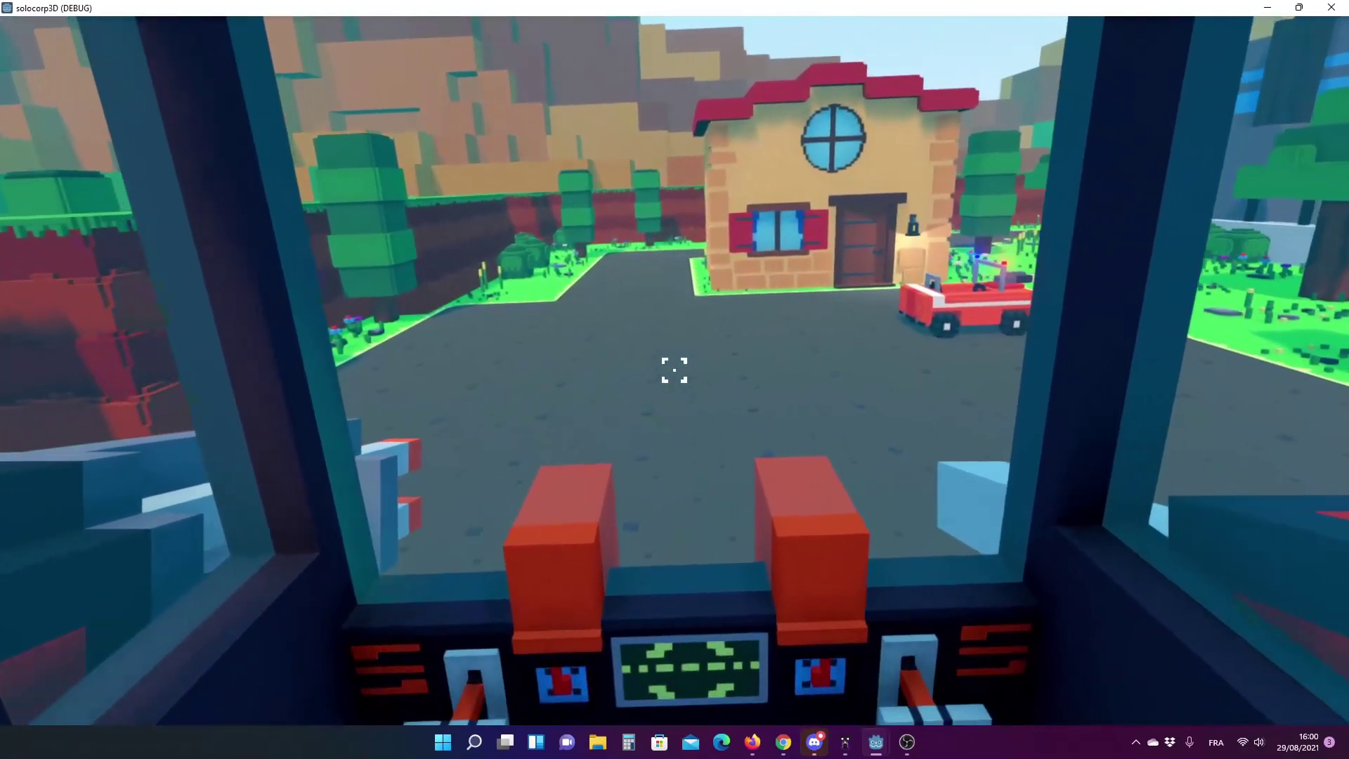
# Leave the mech, walk to the red car, get in and drive it into a right drift.
pyautogui.press('e')
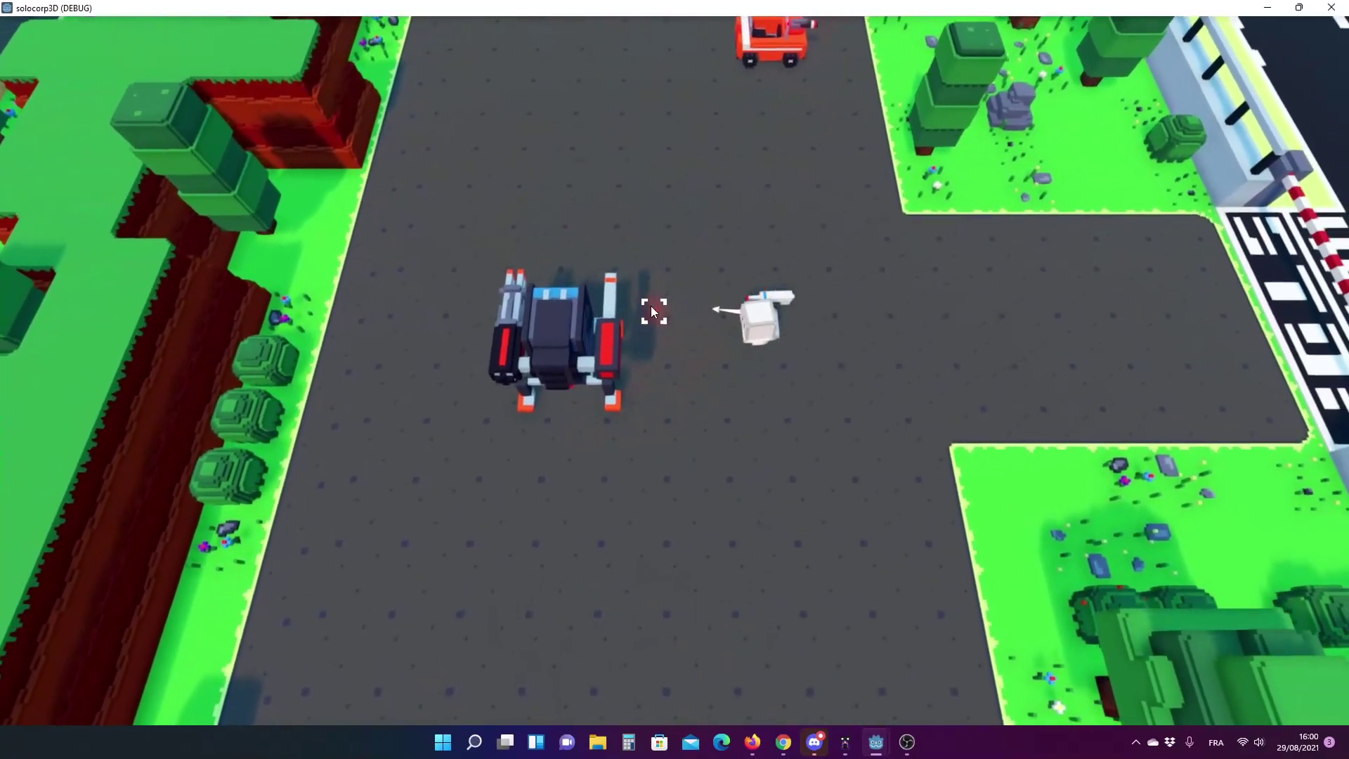
pyautogui.press('w')
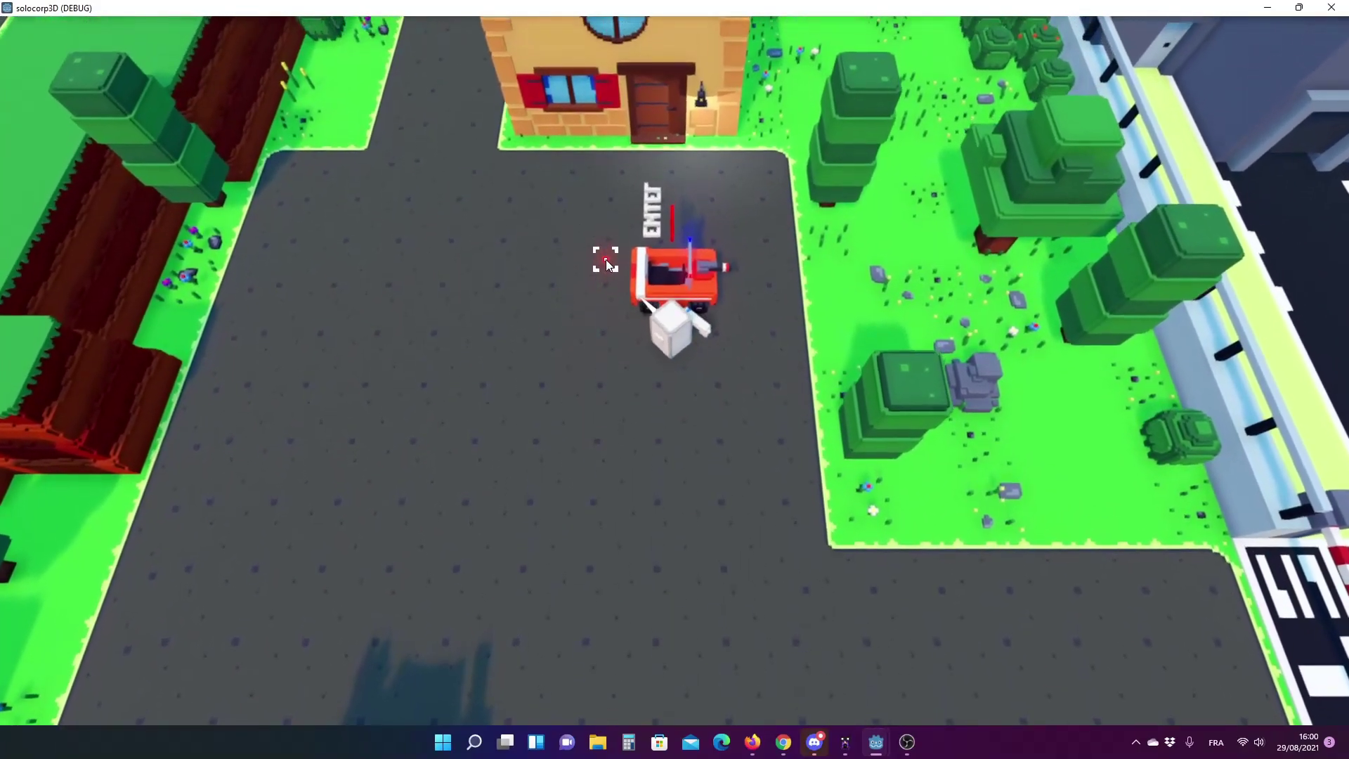
pyautogui.press('e')
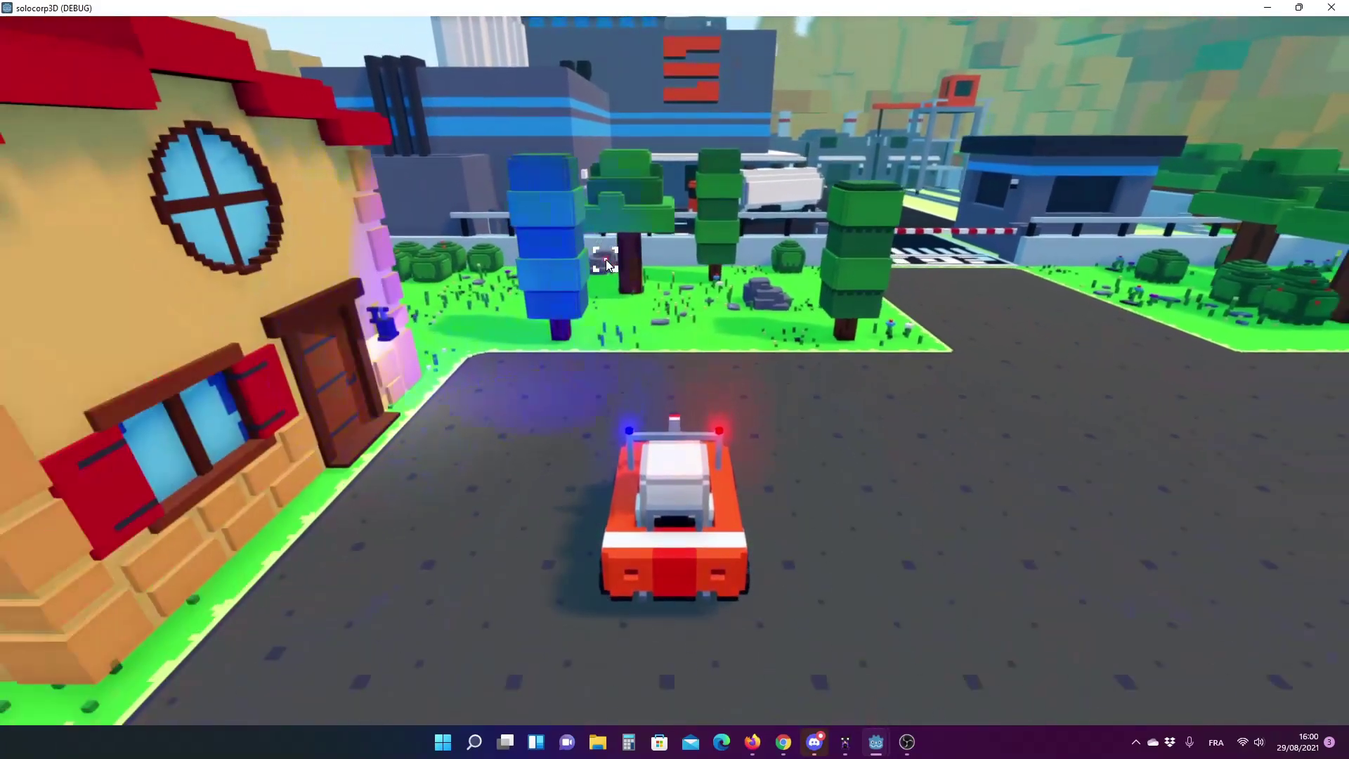
pyautogui.press('w')
pyautogui.press('d')
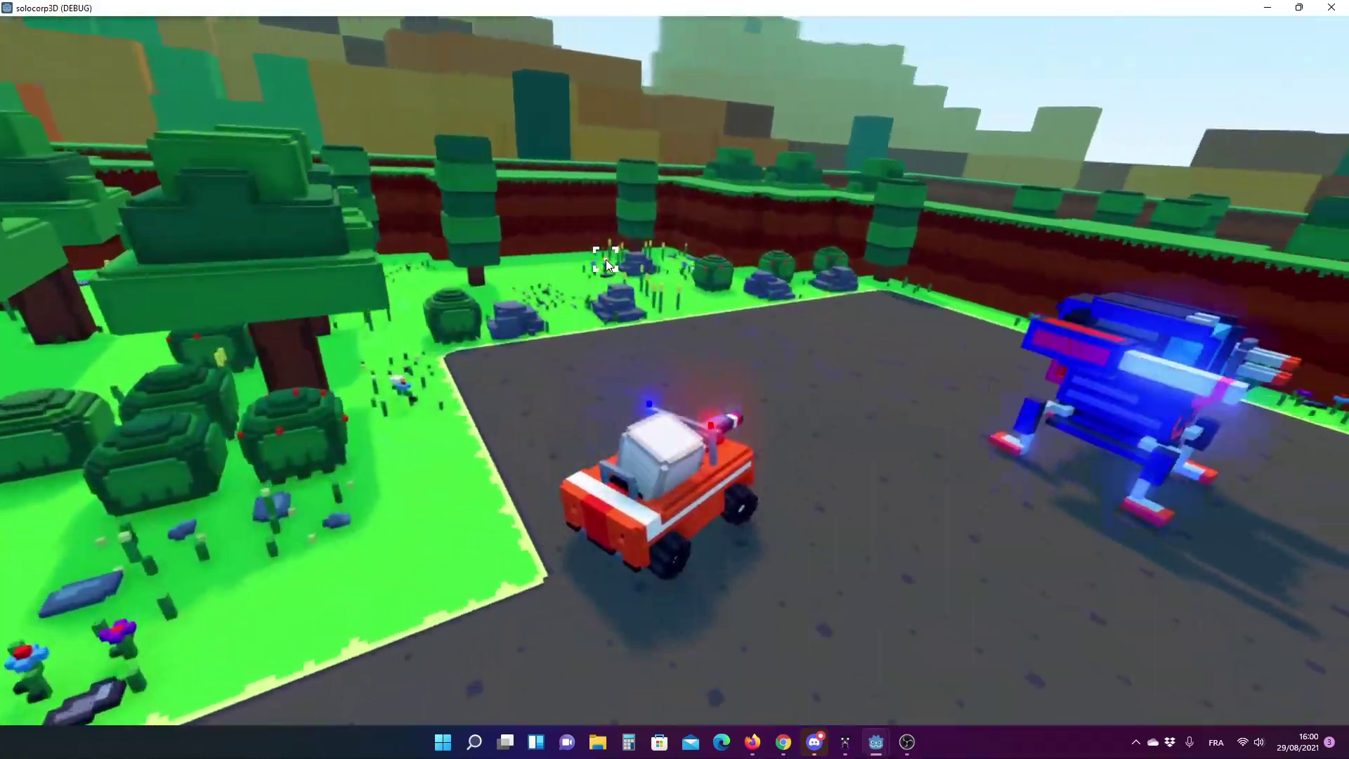